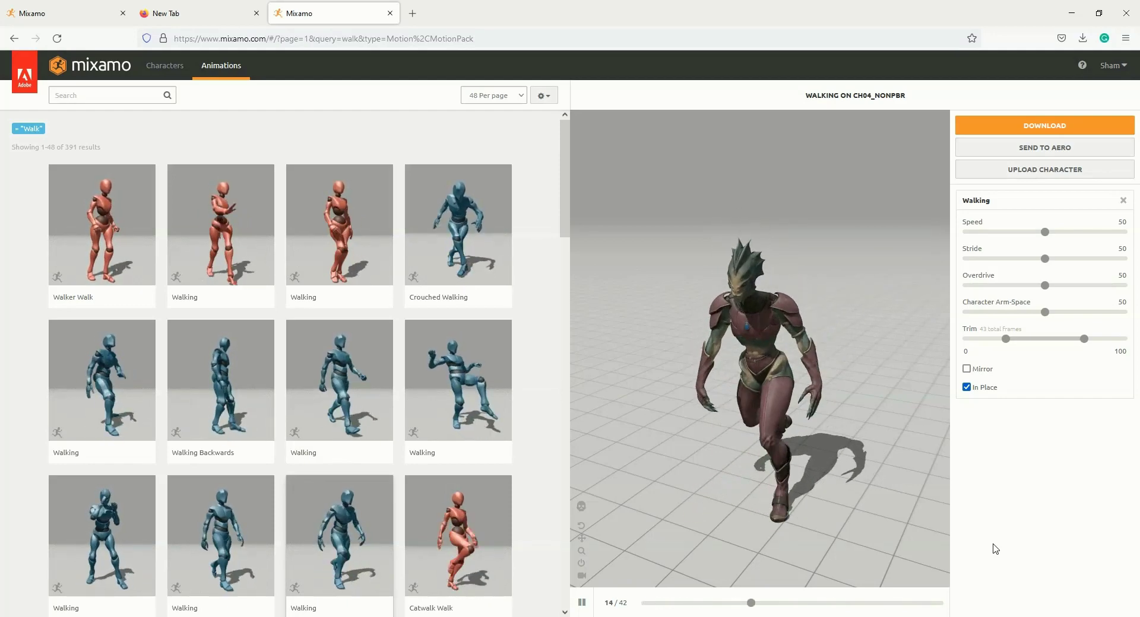
Step: Leave the Mixamo Walking preview in Firefox and switch to Blender's default scene
{"action": "key", "text": "alt+Tab"}
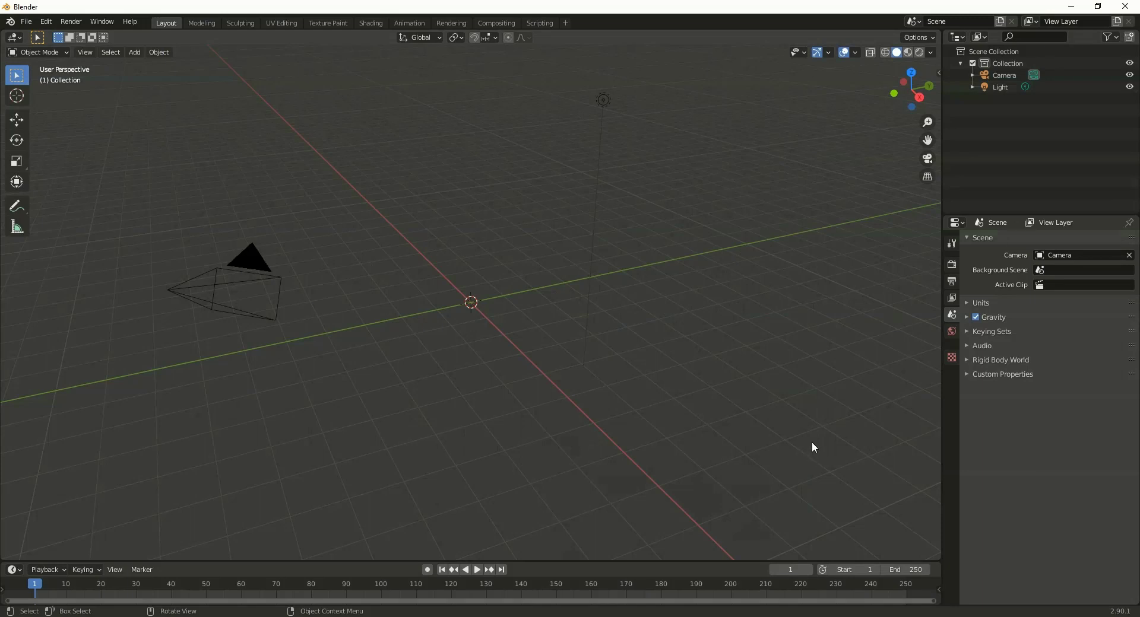
Step: Import Attack.fbx, Fall.fbx, Jump.fbx and Walking.fbx from the Blender anim comb folder
{"action": "left_click", "coordinate": [26, 21]}
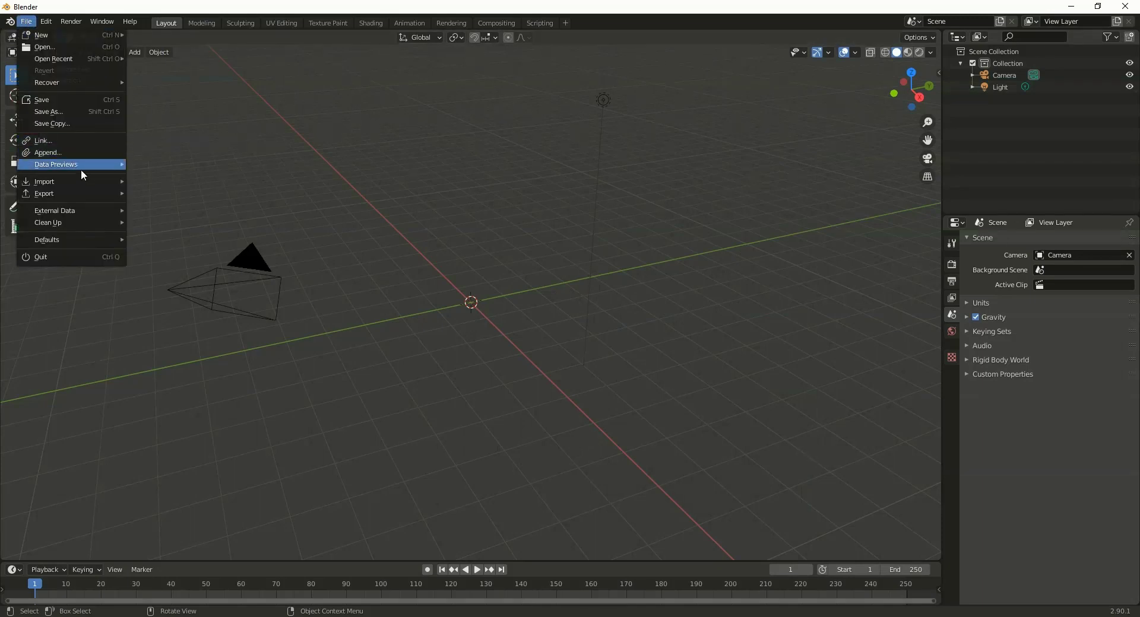
{"action": "mouse_move", "coordinate": [104, 183]}
{"action": "left_click", "coordinate": [166, 253]}
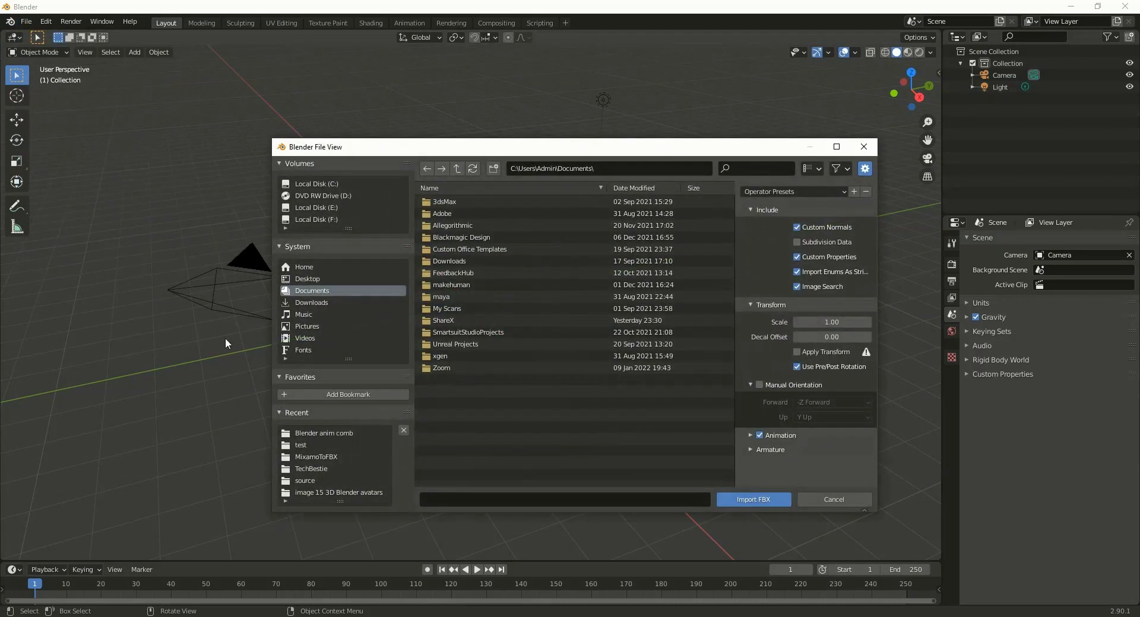
{"action": "left_click", "coordinate": [340, 458]}
{"action": "left_click", "coordinate": [341, 433]}
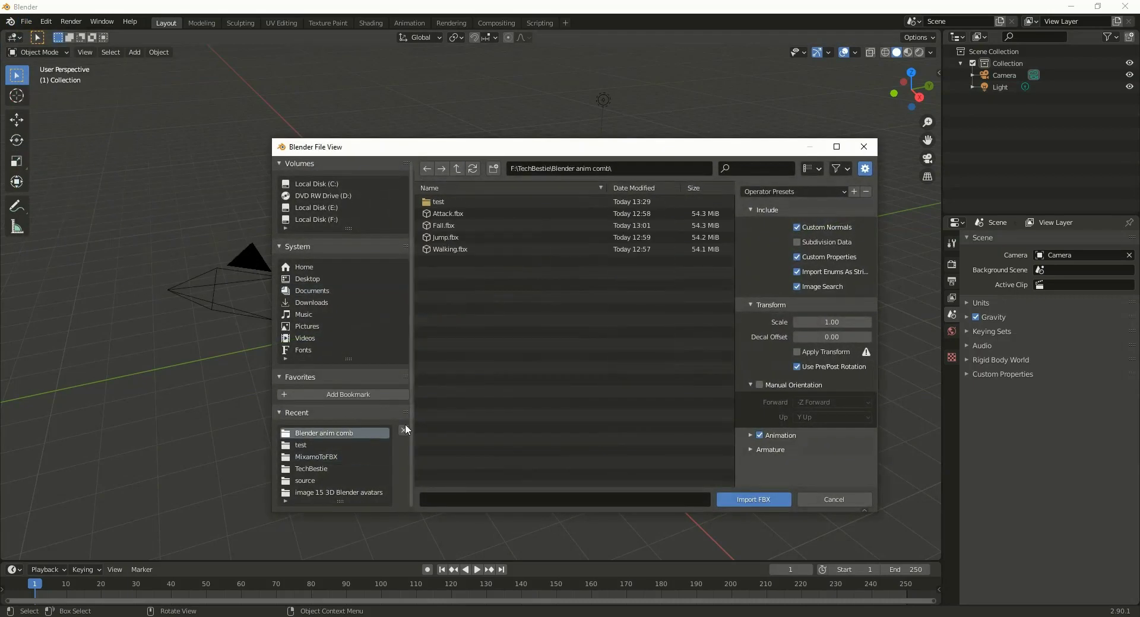
{"action": "left_click", "coordinate": [468, 215]}
{"action": "left_click_drag", "start_coordinate": [469, 224], "coordinate": [468, 251]}
{"action": "left_click", "coordinate": [766, 500]}
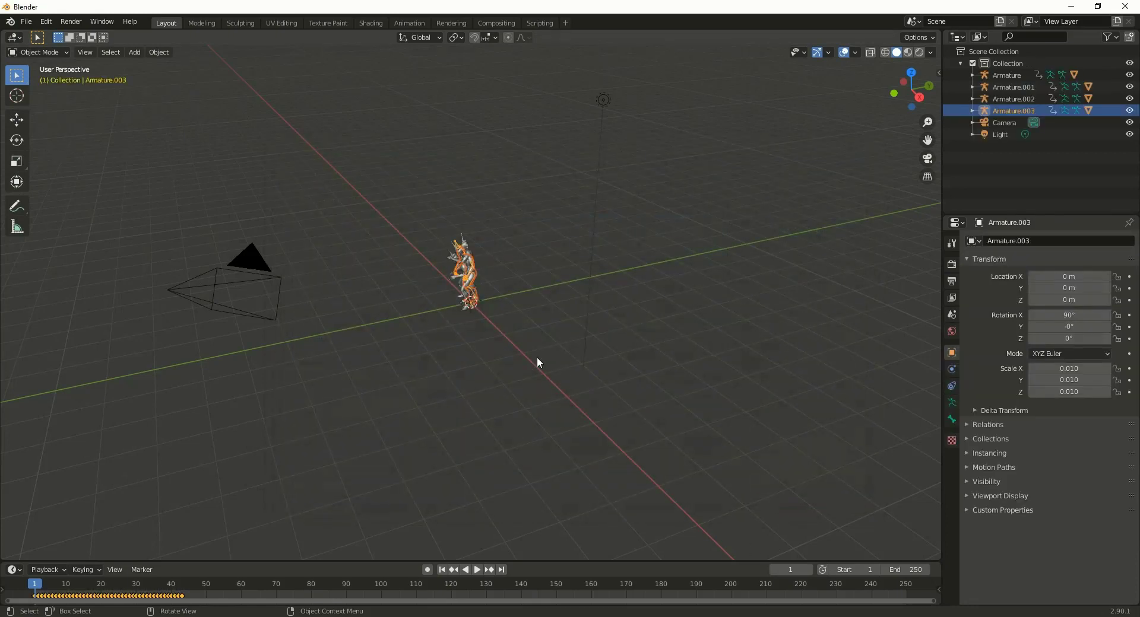
Step: Hide Armature, Armature.001 and Armature.002, leaving Armature.003 visible and selected
{"action": "middle_click_drag", "start_coordinate": [532, 278], "coordinate": [569, 226]}
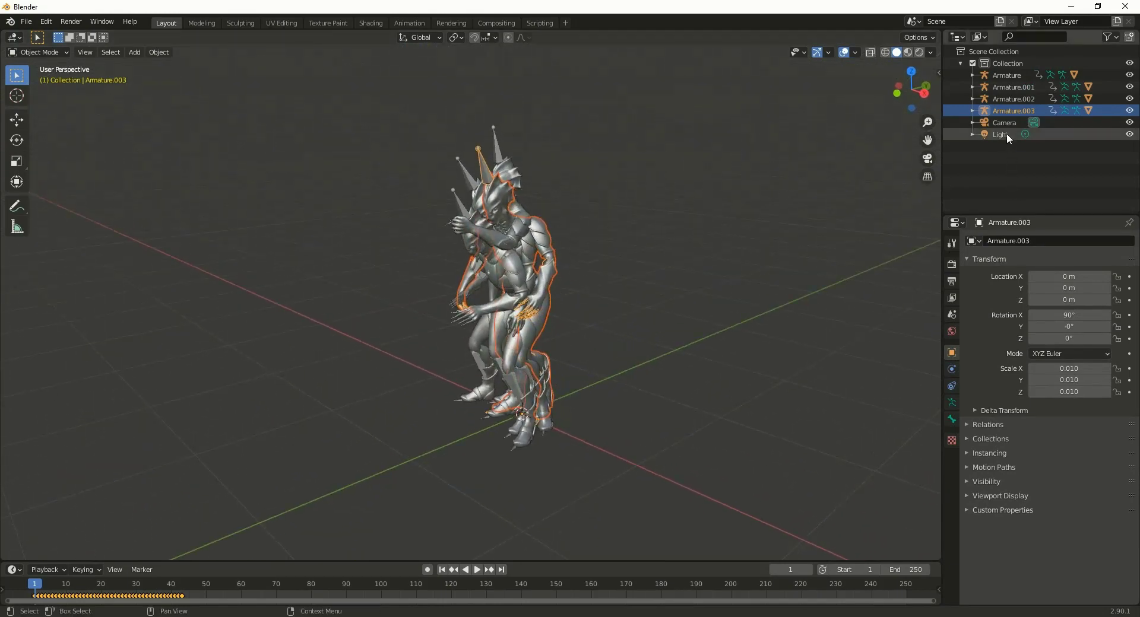
{"action": "left_click", "coordinate": [1025, 81]}
{"action": "left_click", "coordinate": [1130, 76]}
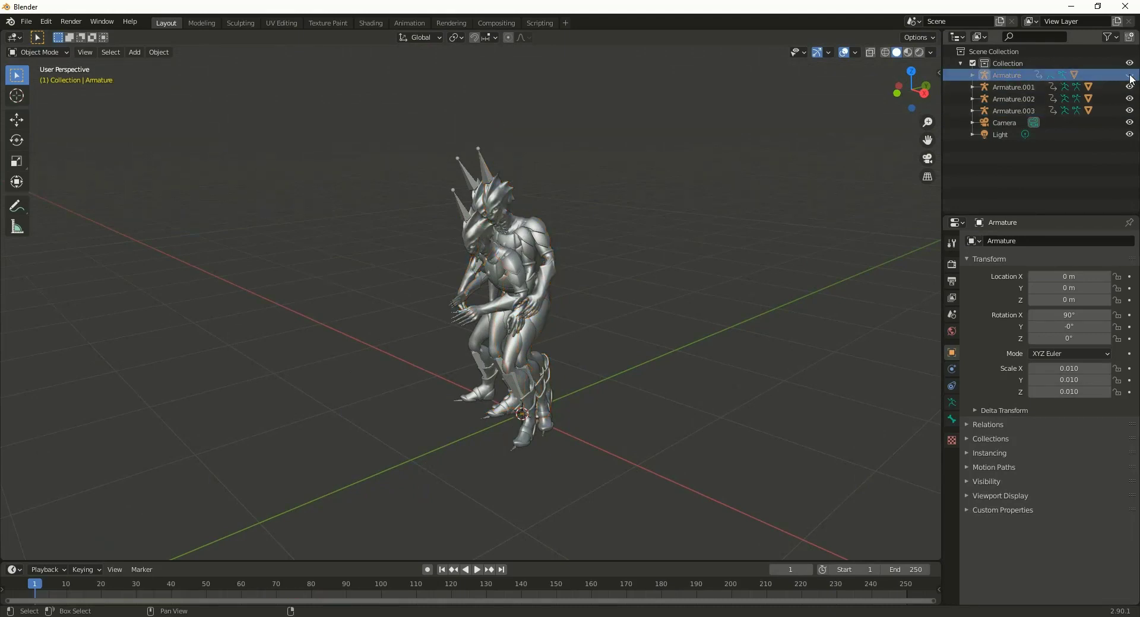
{"action": "left_click", "coordinate": [1130, 87]}
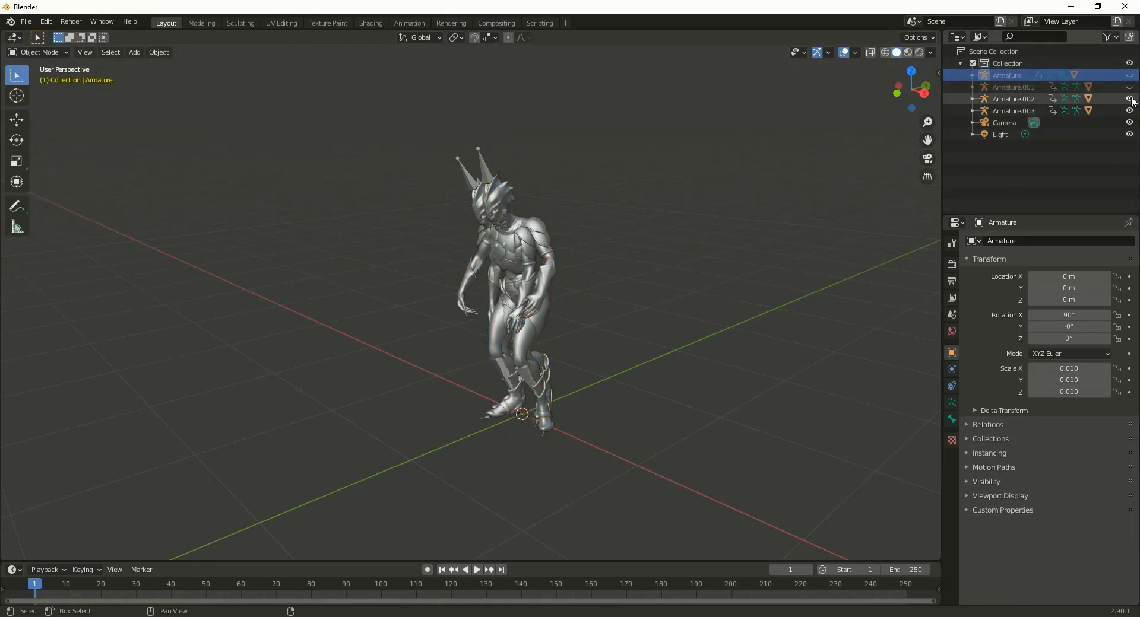
{"action": "left_click", "coordinate": [1130, 99]}
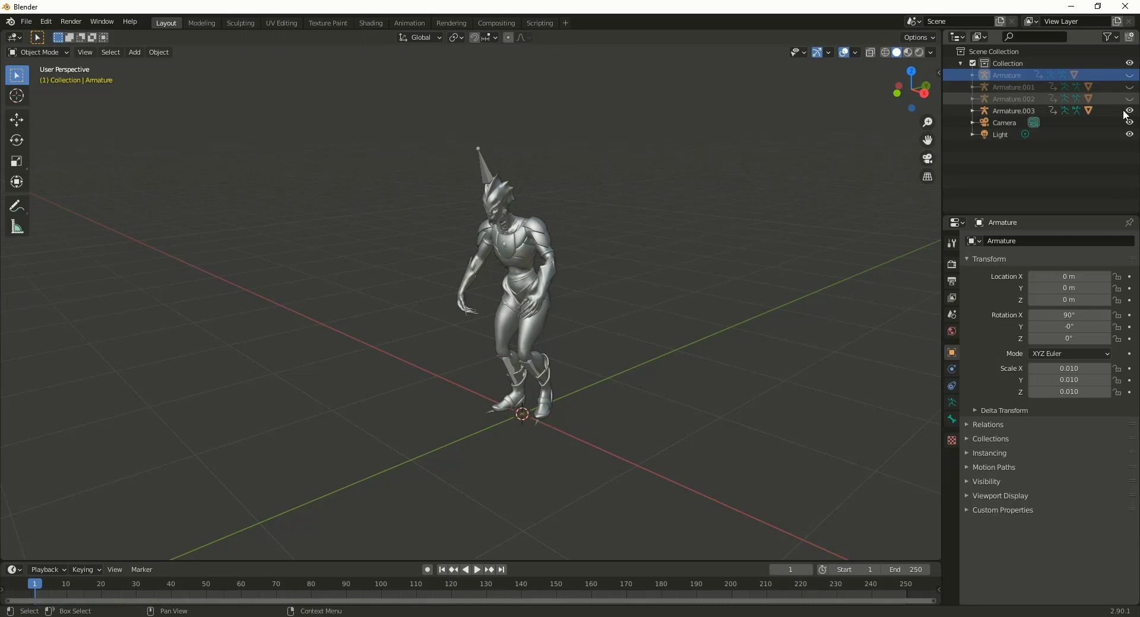
{"action": "left_click", "coordinate": [1032, 112]}
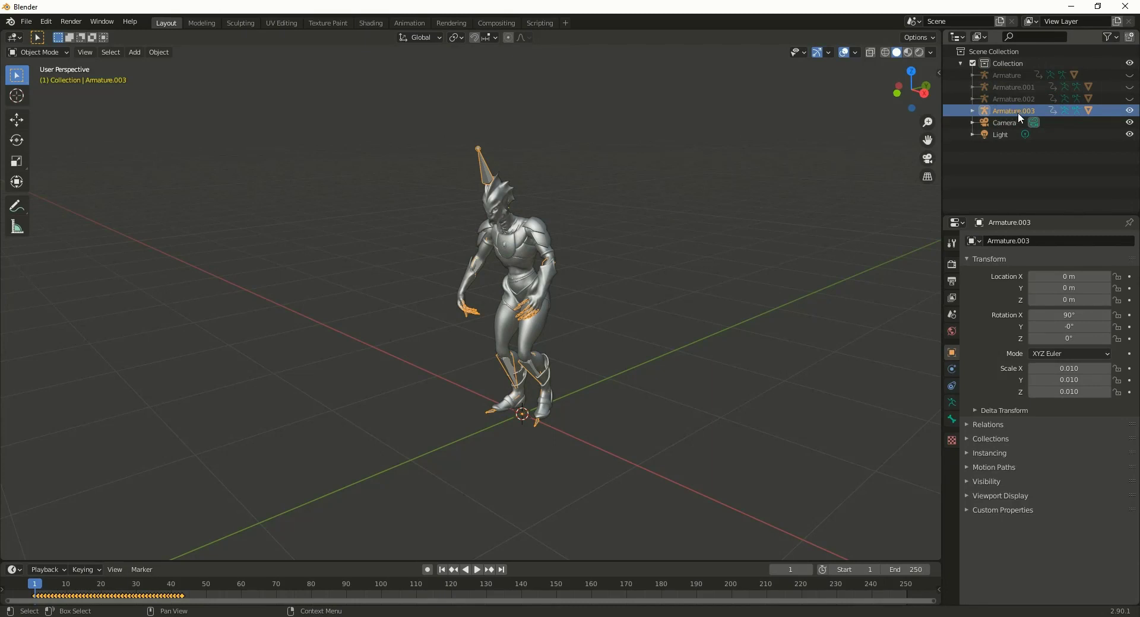
Step: Preview the animation and rename Armature.003 to Walk
{"action": "key", "text": "space"}
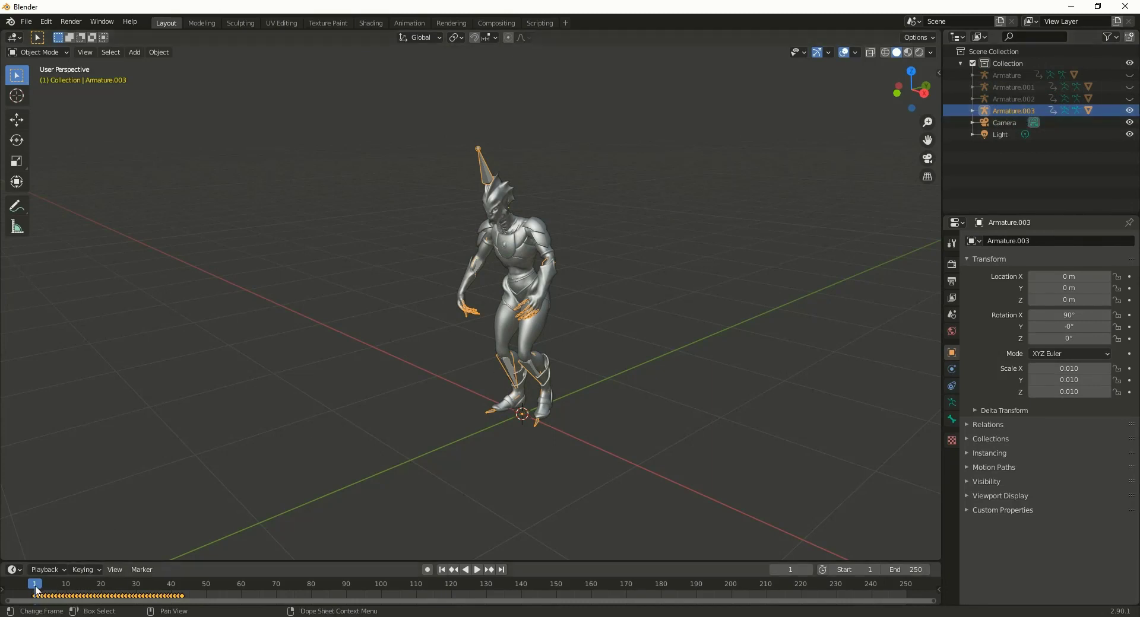
{"action": "key", "text": "Escape"}
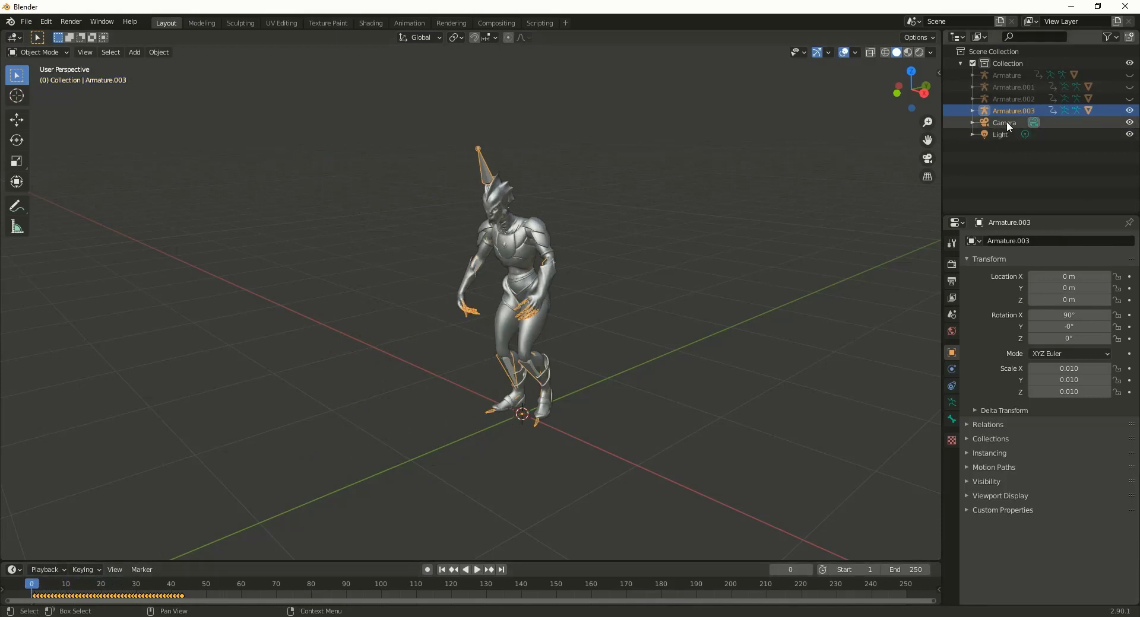
{"action": "double_click", "coordinate": [1014, 109]}
{"action": "type", "text": "Walk"}
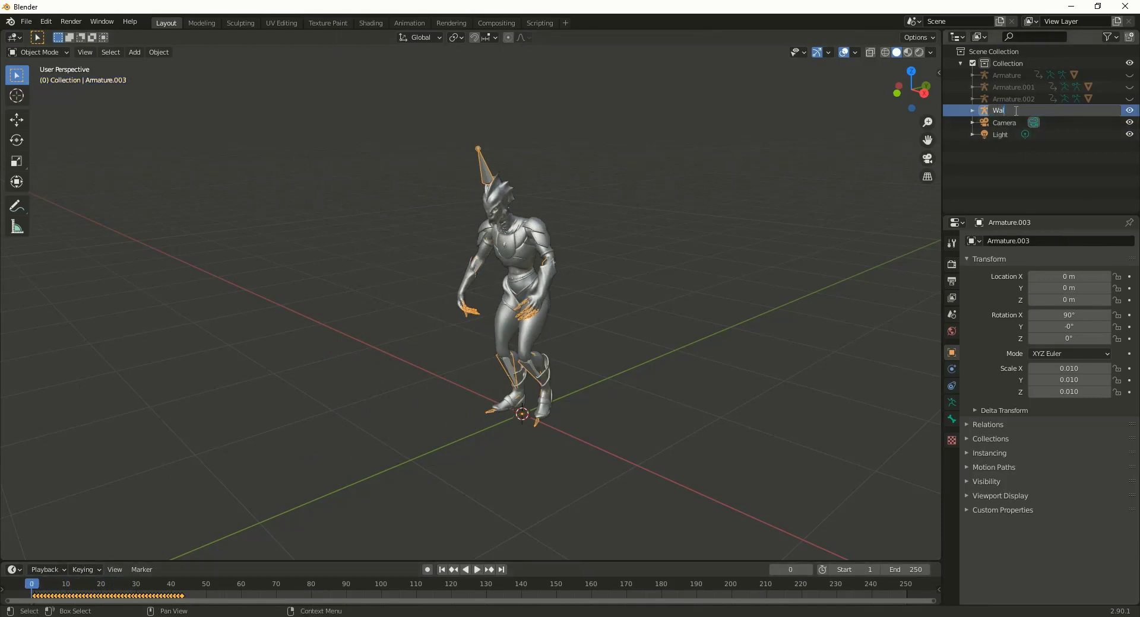
{"action": "key", "text": "Return"}
Step: Rename the Walk armature's mixamo action to Walk and hide the Walk character
{"action": "left_click", "coordinate": [973, 134]}
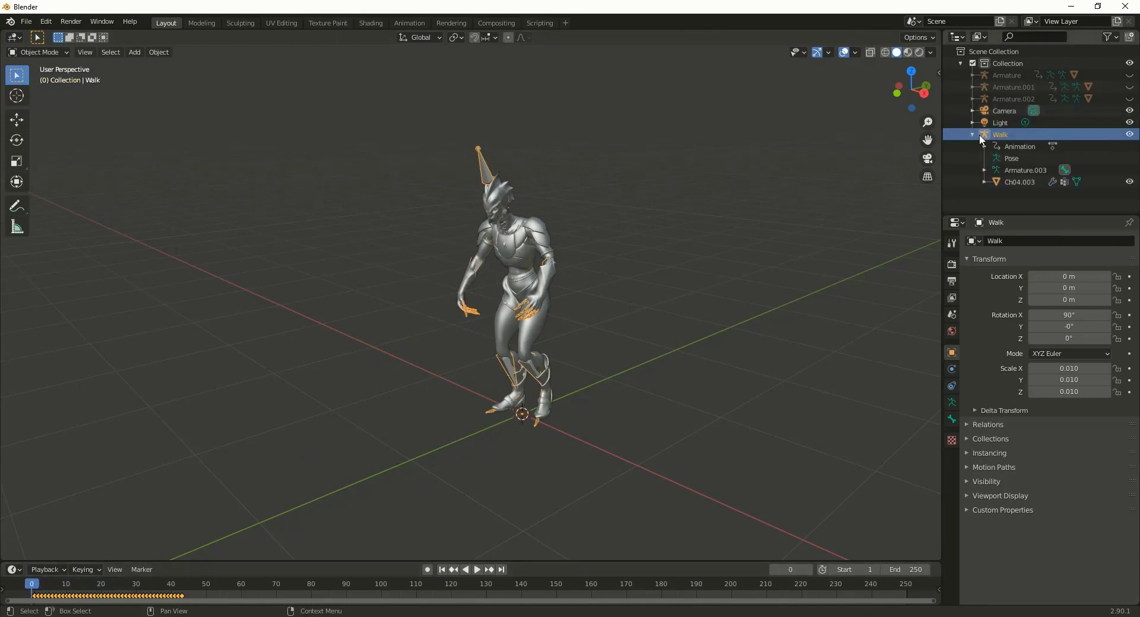
{"action": "left_click", "coordinate": [983, 146]}
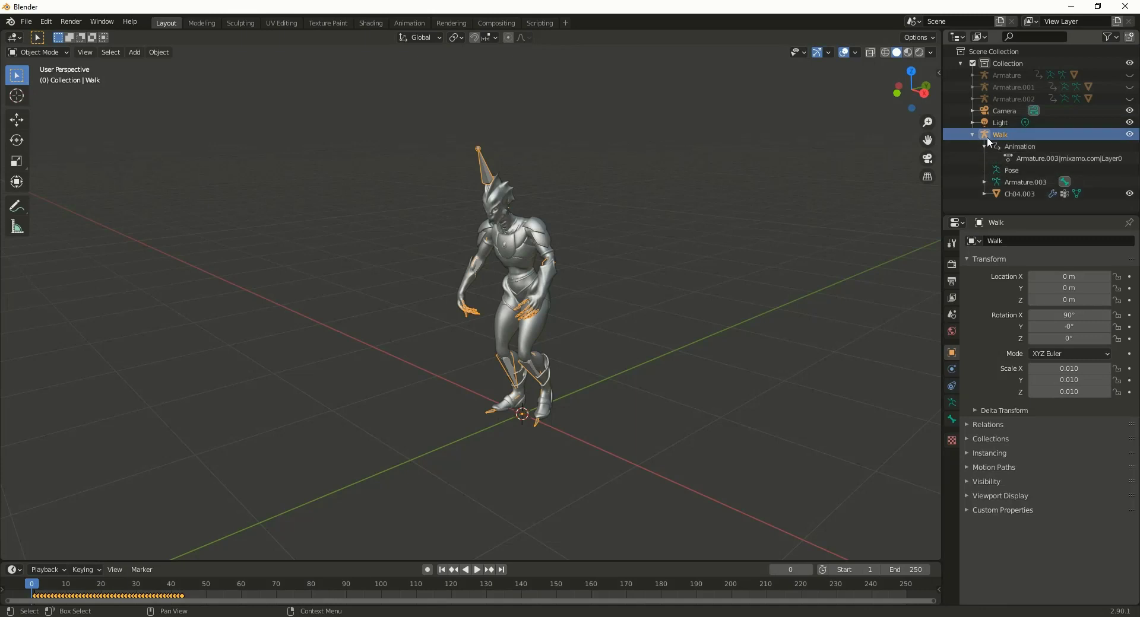
{"action": "left_click", "coordinate": [1024, 158]}
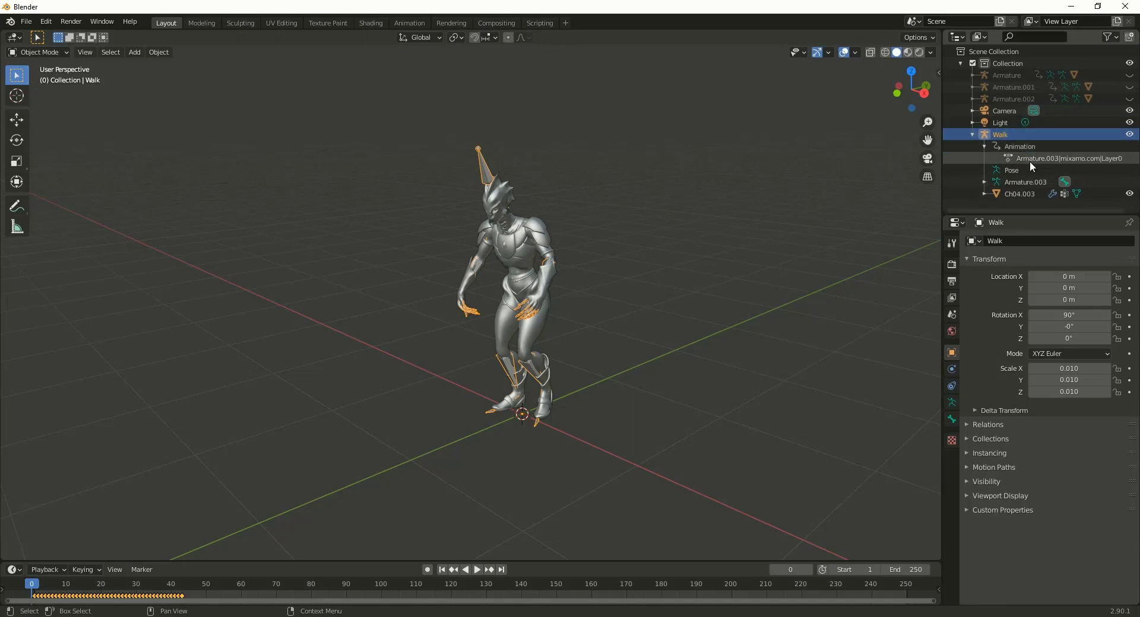
{"action": "double_click", "coordinate": [1033, 158]}
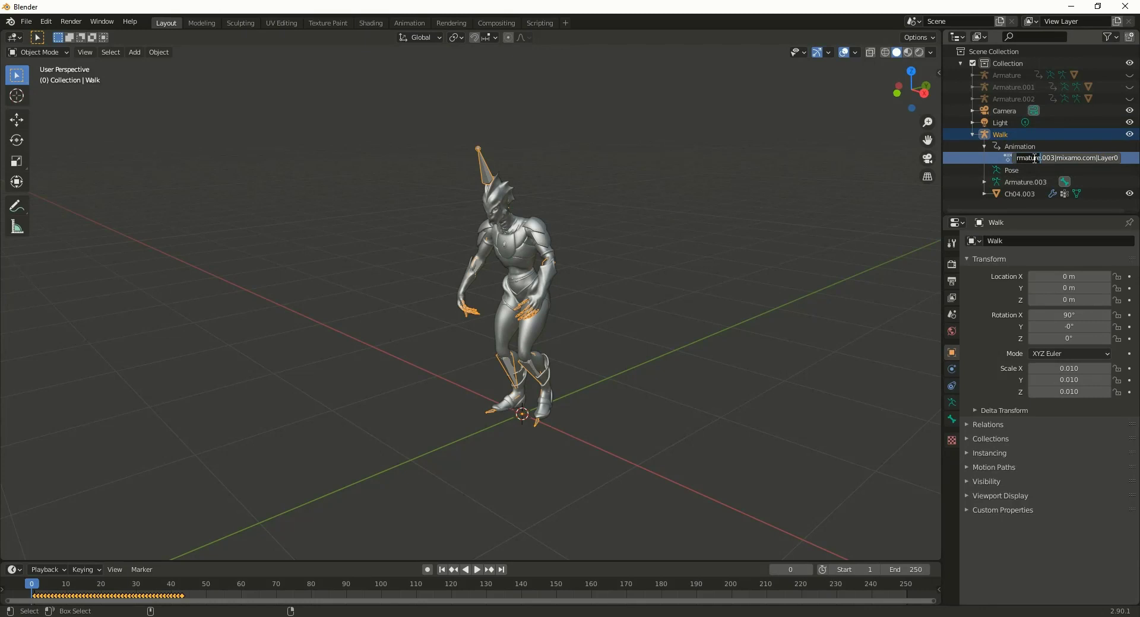
{"action": "type", "text": "W"}
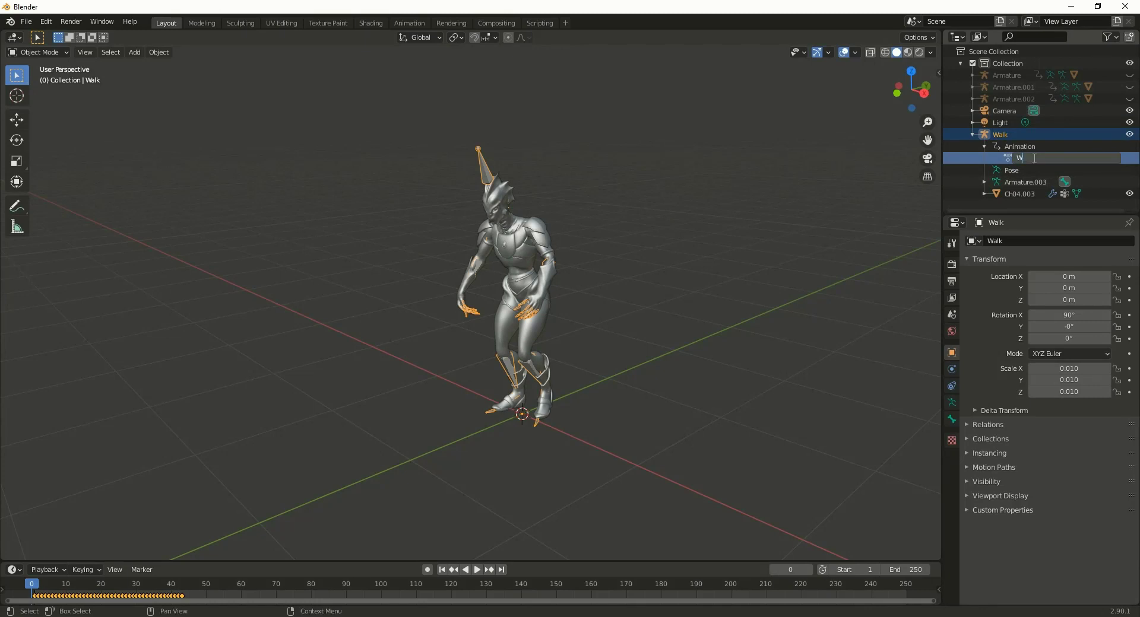
{"action": "type", "text": "alk"}
{"action": "key", "text": "Return"}
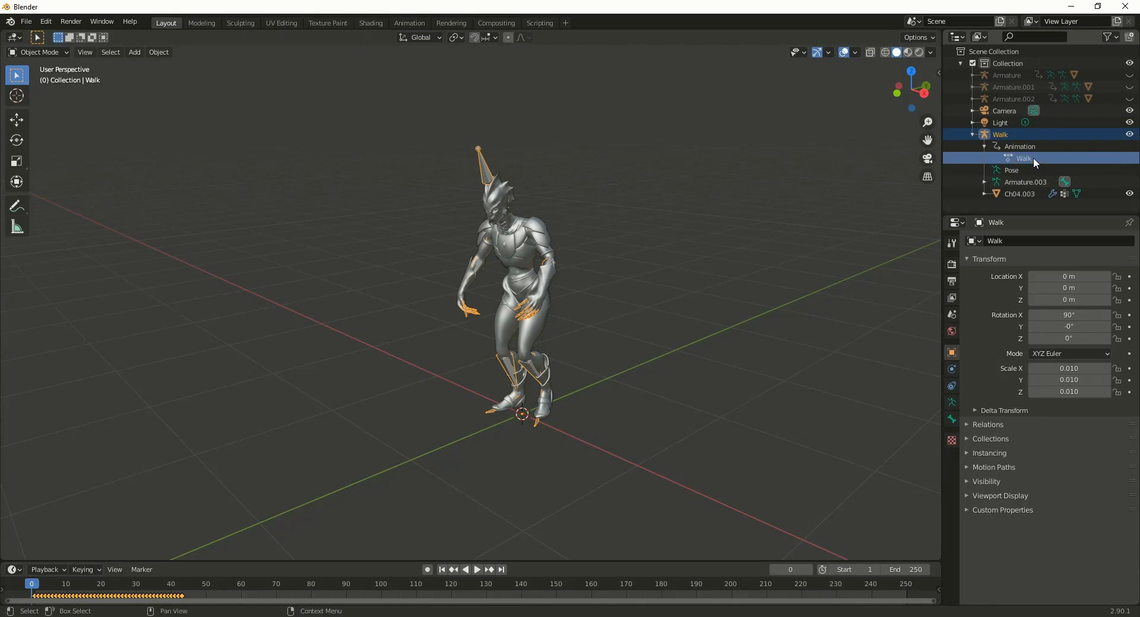
{"action": "left_click", "coordinate": [972, 133]}
{"action": "left_click", "coordinate": [1129, 134]}
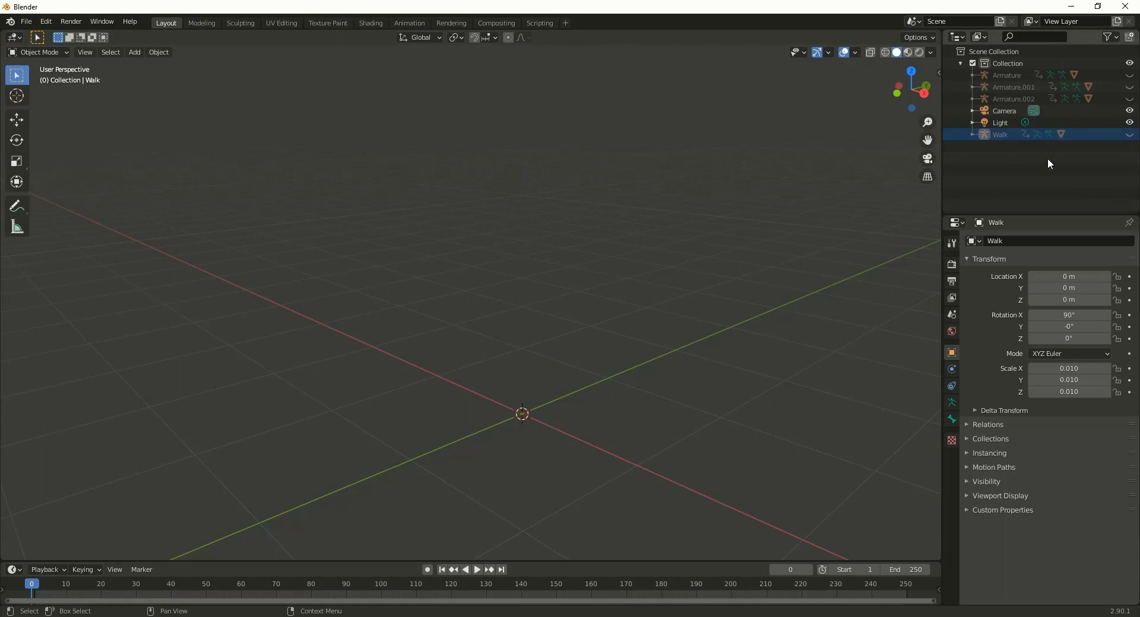
Step: Show Armature.002, preview its jump pose and rename it Jump
{"action": "left_click", "coordinate": [1130, 99]}
{"action": "left_click", "coordinate": [1028, 100]}
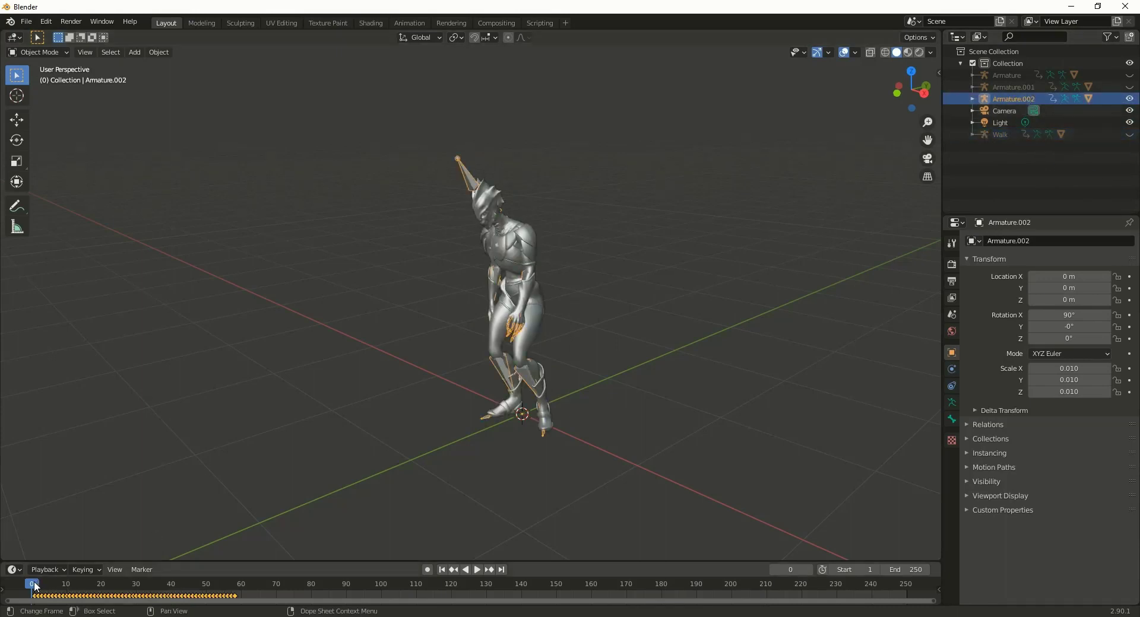
{"action": "left_click_drag", "start_coordinate": [35, 586], "coordinate": [62, 586]}
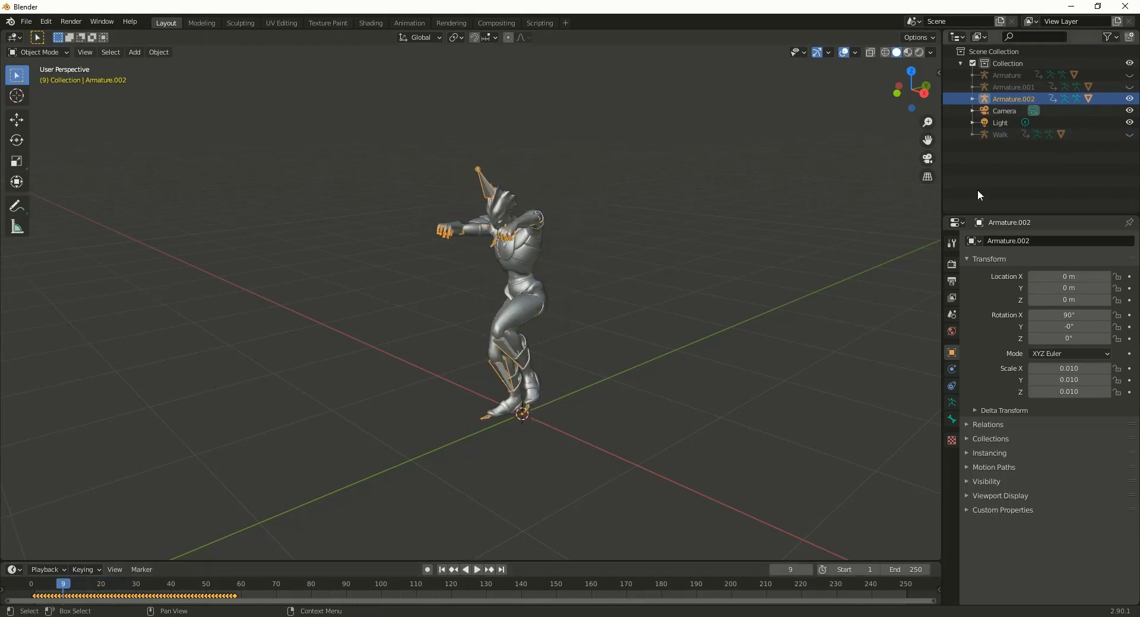
{"action": "double_click", "coordinate": [1014, 97]}
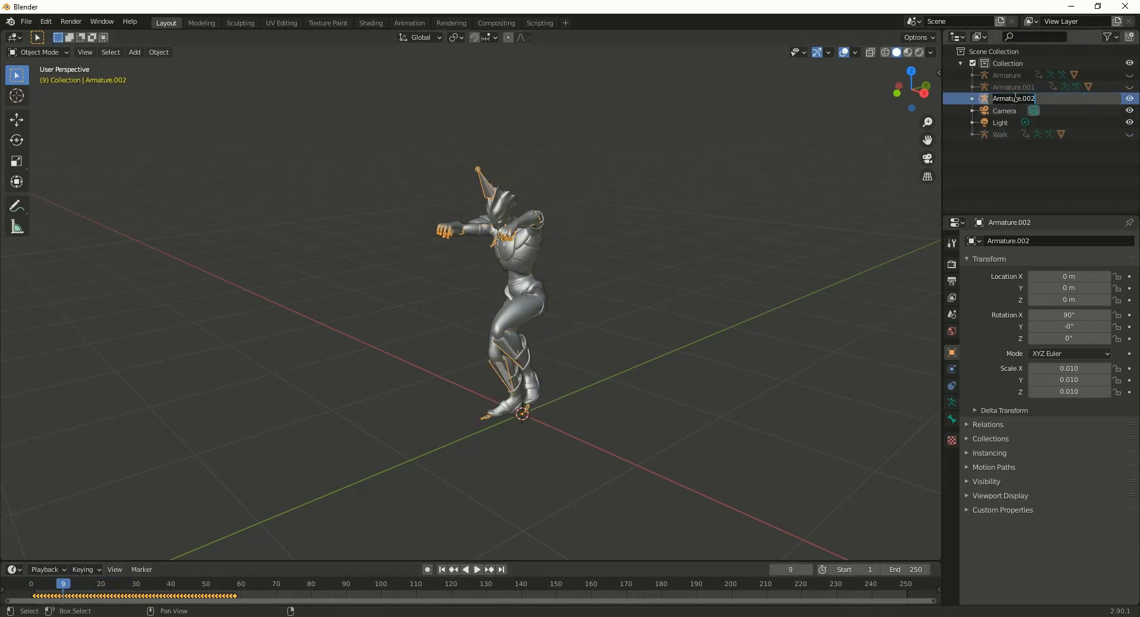
{"action": "type", "text": "Jump"}
{"action": "key", "text": "Return"}
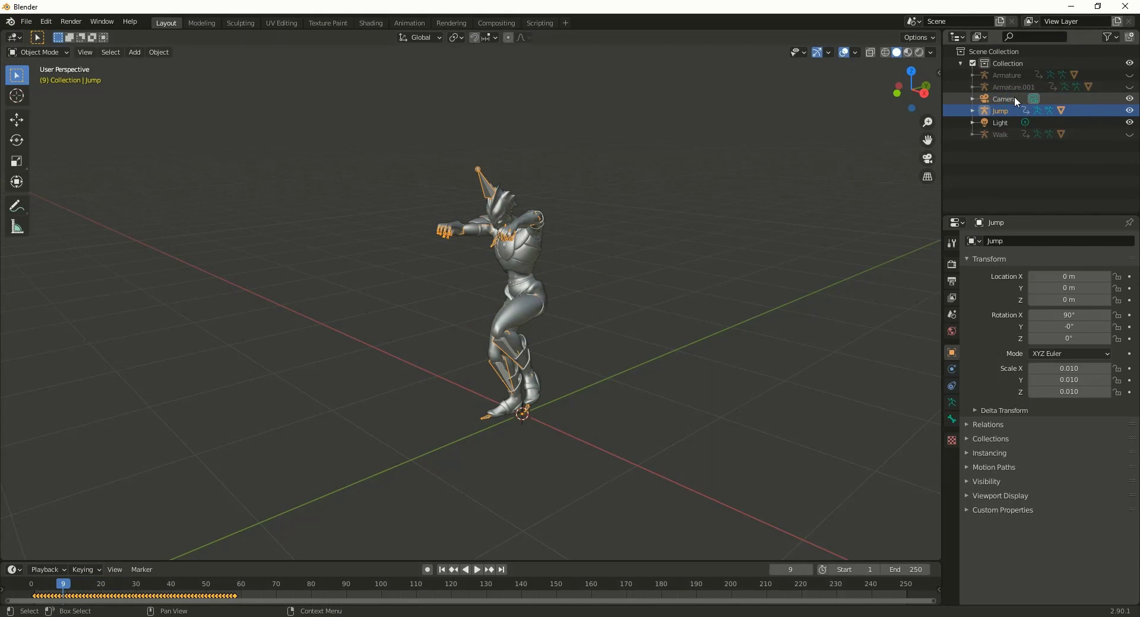
Step: Rename the Jump armature's action to Jump and collapse its Outliner tree
{"action": "left_click", "coordinate": [972, 111]}
{"action": "left_click", "coordinate": [985, 123]}
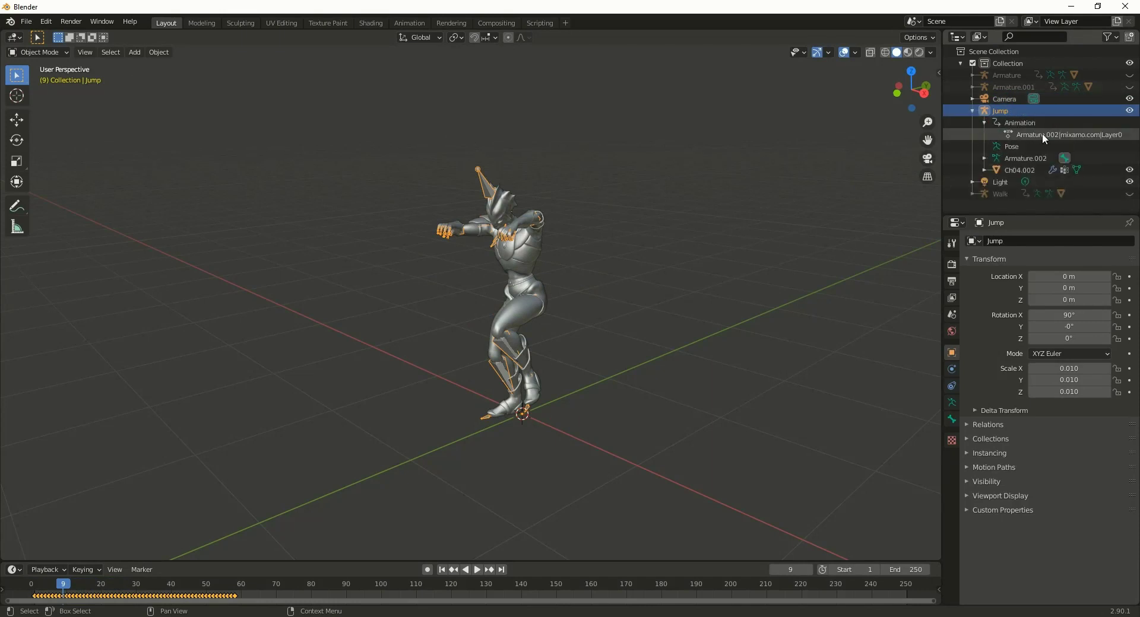
{"action": "double_click", "coordinate": [1042, 133]}
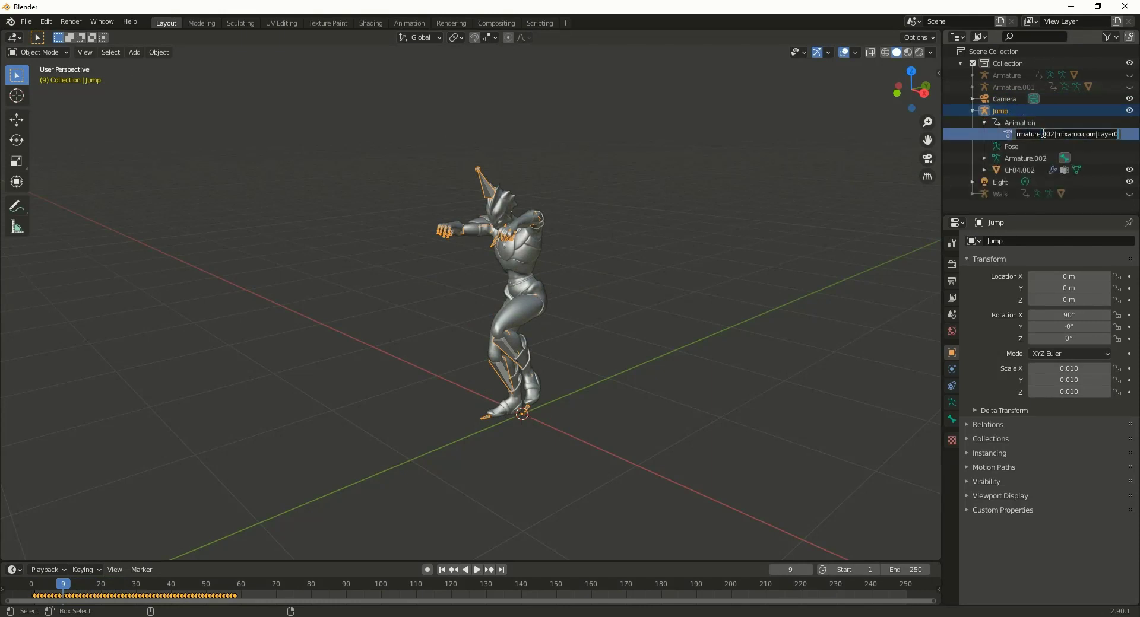
{"action": "type", "text": "Jump"}
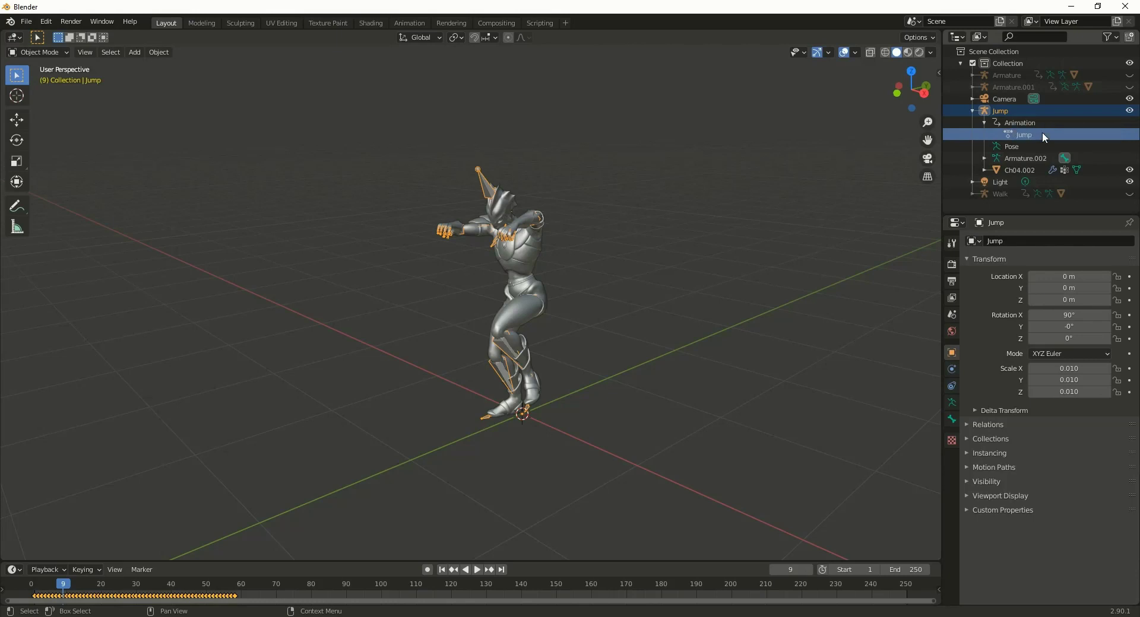
{"action": "key", "text": "Return"}
{"action": "left_click", "coordinate": [972, 110]}
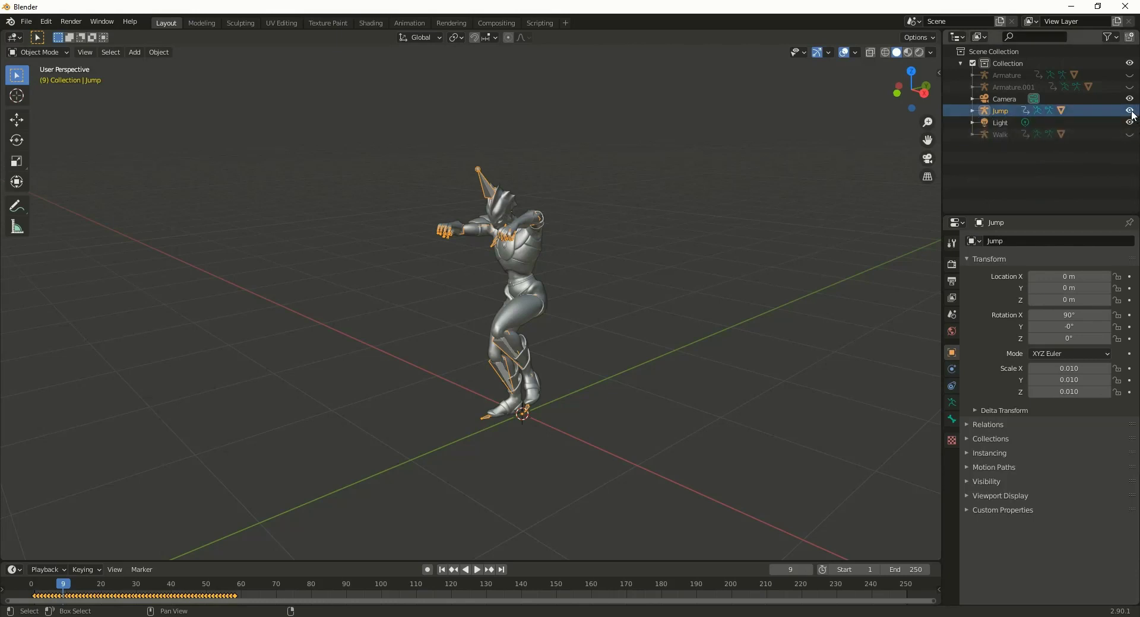
Step: Hide Jump, show and preview Armature.001, and rename it Fall
{"action": "left_click", "coordinate": [1130, 110]}
{"action": "left_click", "coordinate": [1039, 89]}
{"action": "left_click", "coordinate": [1129, 87]}
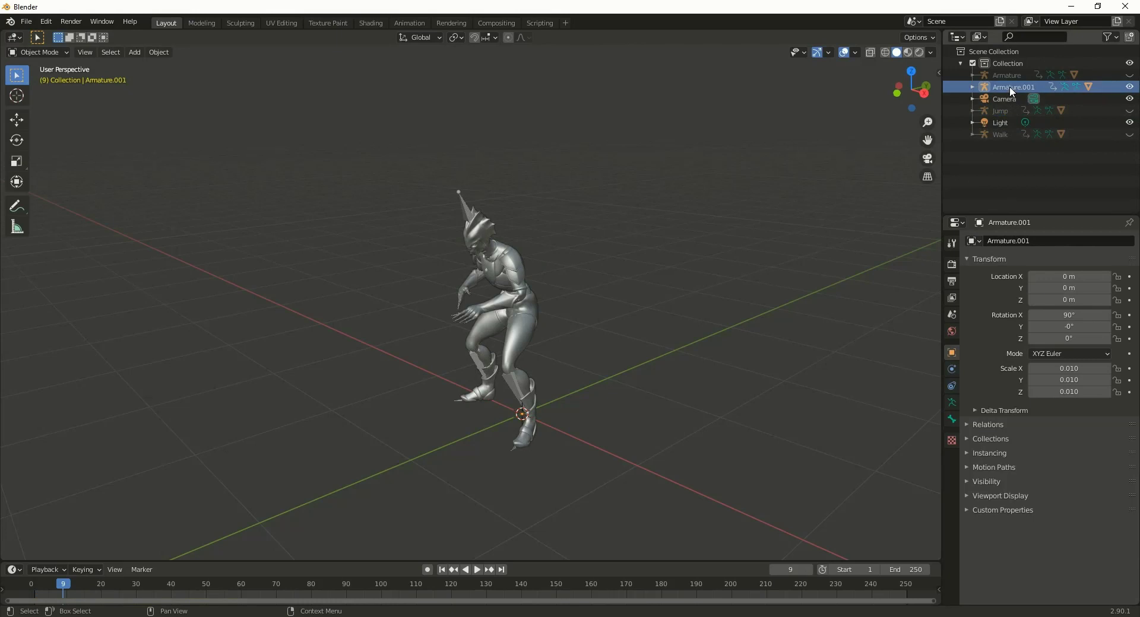
{"action": "key", "text": "space"}
{"action": "left_click", "coordinate": [50, 587]}
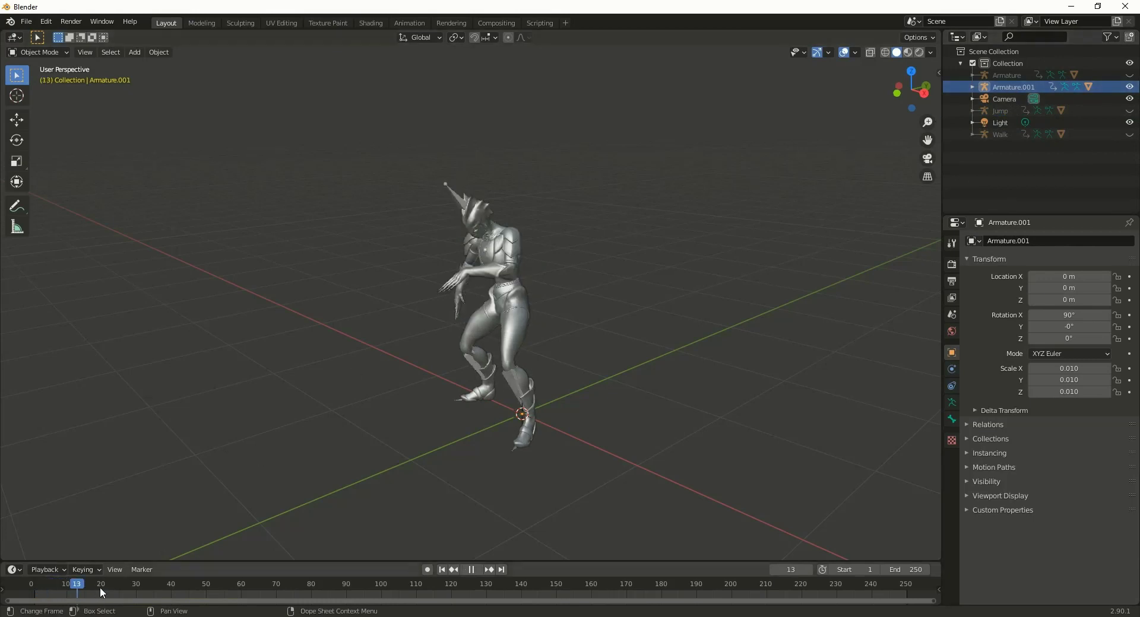
{"action": "key", "text": "space"}
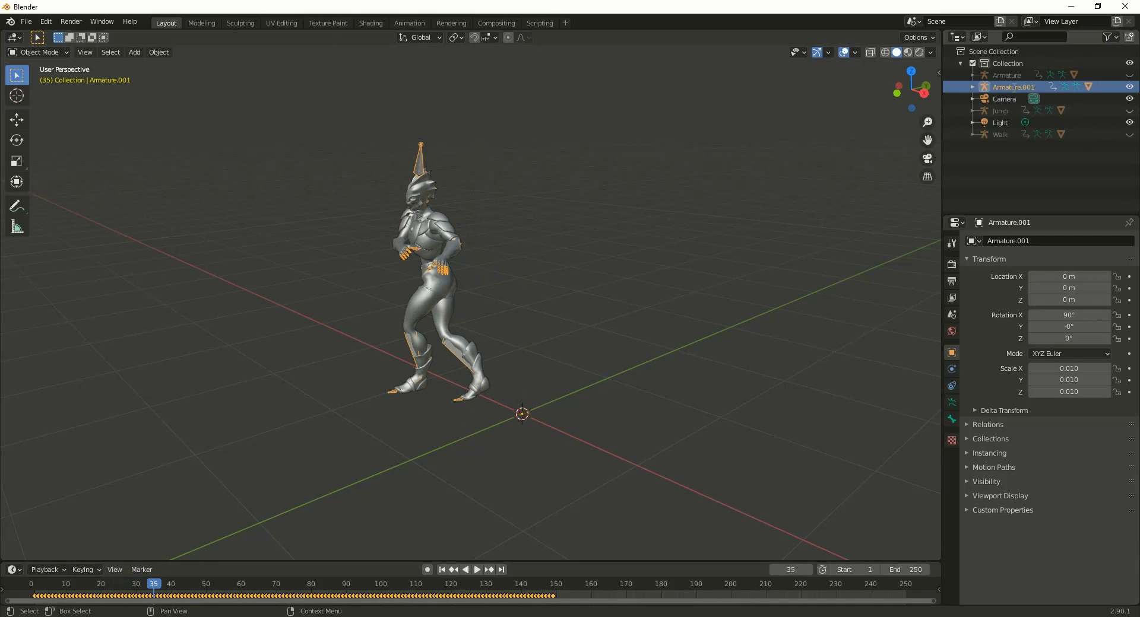
{"action": "double_click", "coordinate": [1010, 88]}
{"action": "type", "text": "Fa"}
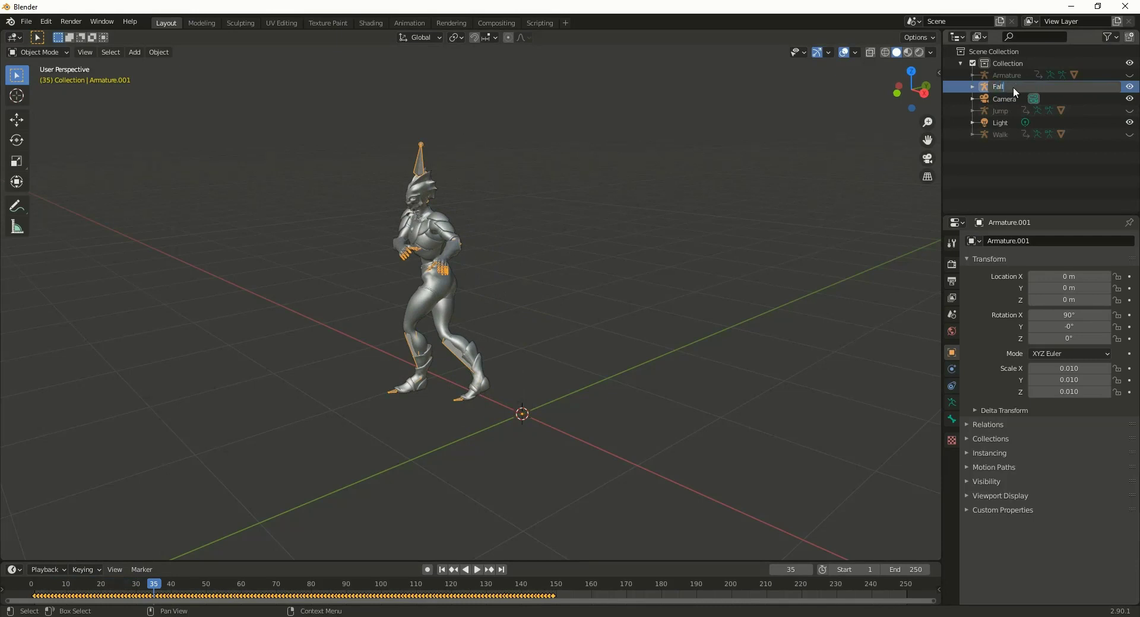
{"action": "type", "text": "ll"}
{"action": "key", "text": "Return"}
Step: Rename the Fall armature's action to Fall, then collapse and hide Fall
{"action": "left_click", "coordinate": [973, 99]}
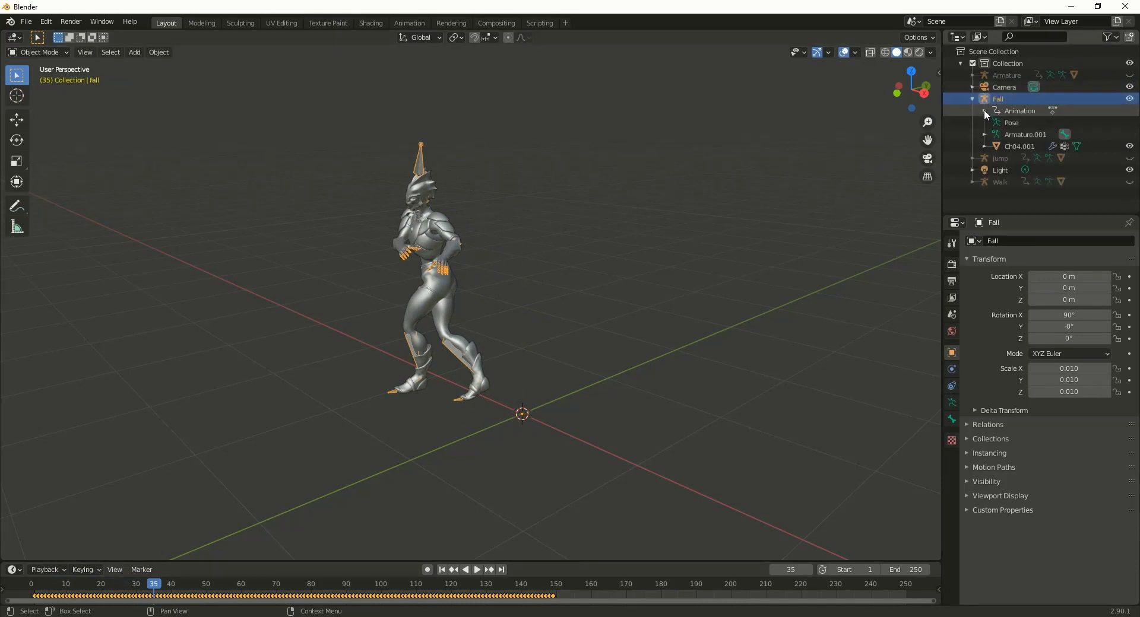
{"action": "left_click", "coordinate": [985, 110]}
{"action": "left_click", "coordinate": [1033, 122]}
{"action": "double_click", "coordinate": [1033, 122]}
{"action": "type", "text": "Fa"}
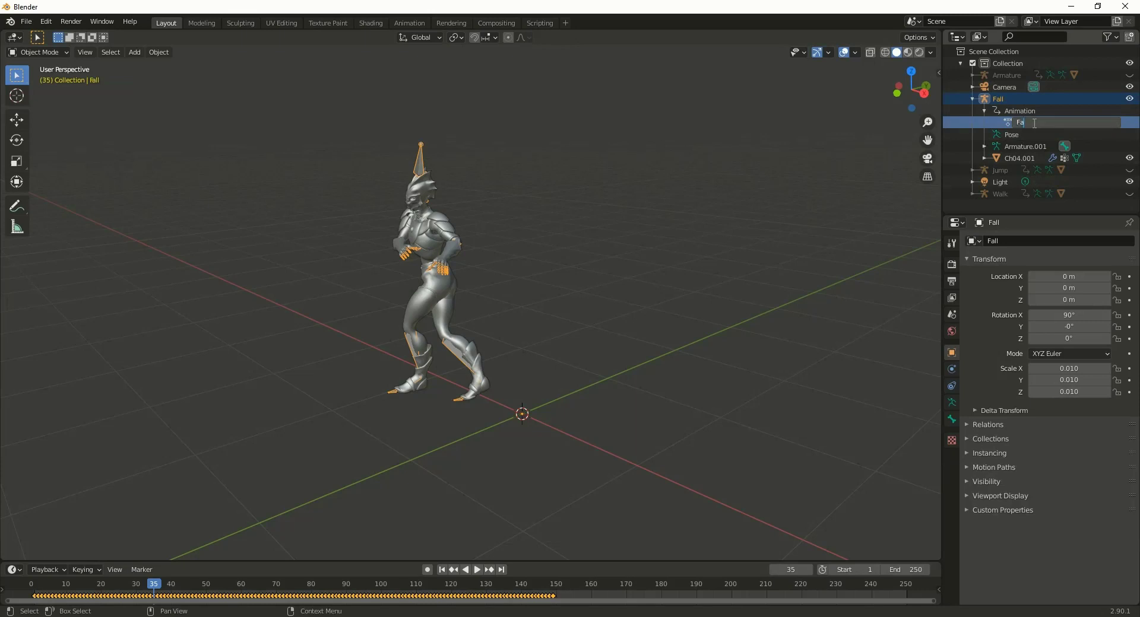
{"action": "type", "text": "ll"}
{"action": "key", "text": "Return"}
{"action": "left_click", "coordinate": [972, 98]}
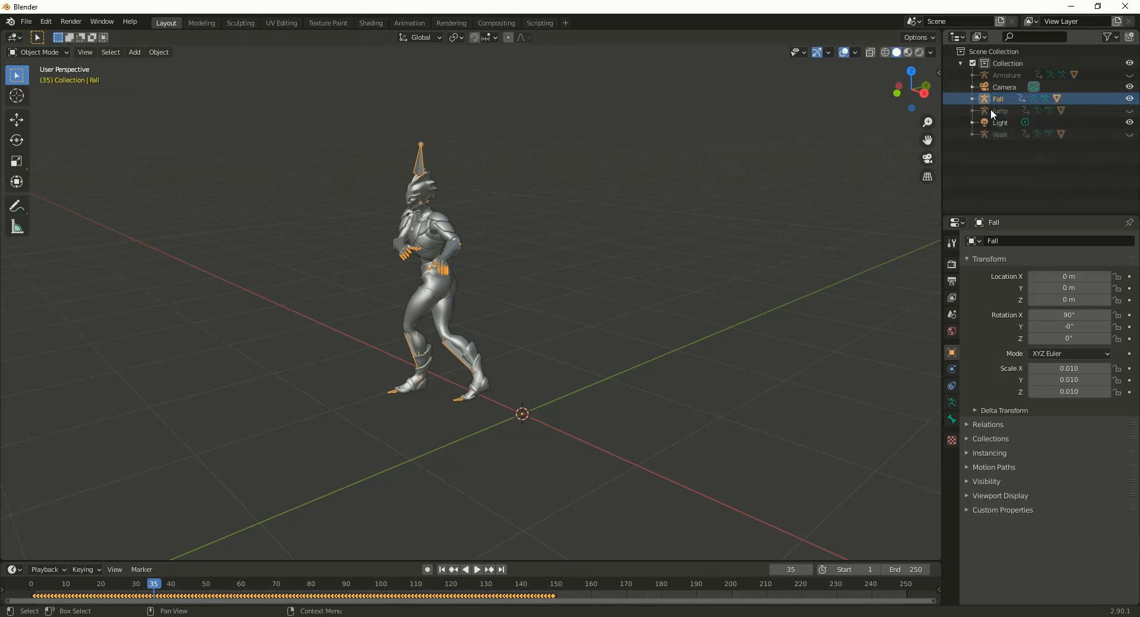
{"action": "left_click", "coordinate": [1130, 99]}
Step: Show and preview the Armature object, rename it Attack, then hide it
{"action": "left_click", "coordinate": [1020, 76]}
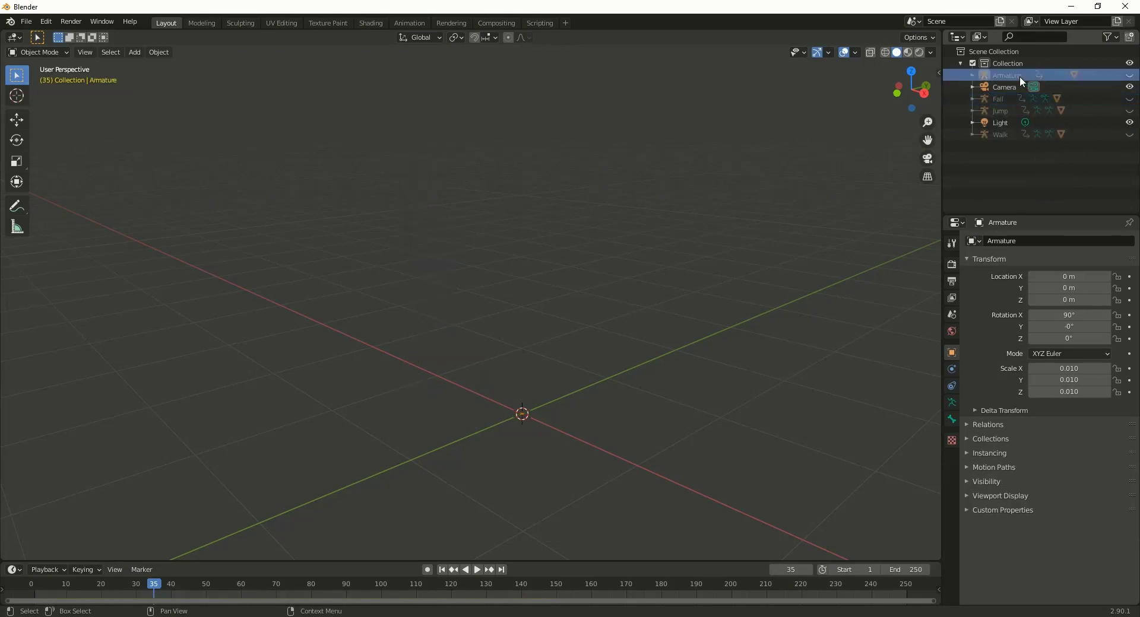
{"action": "left_click", "coordinate": [1130, 75]}
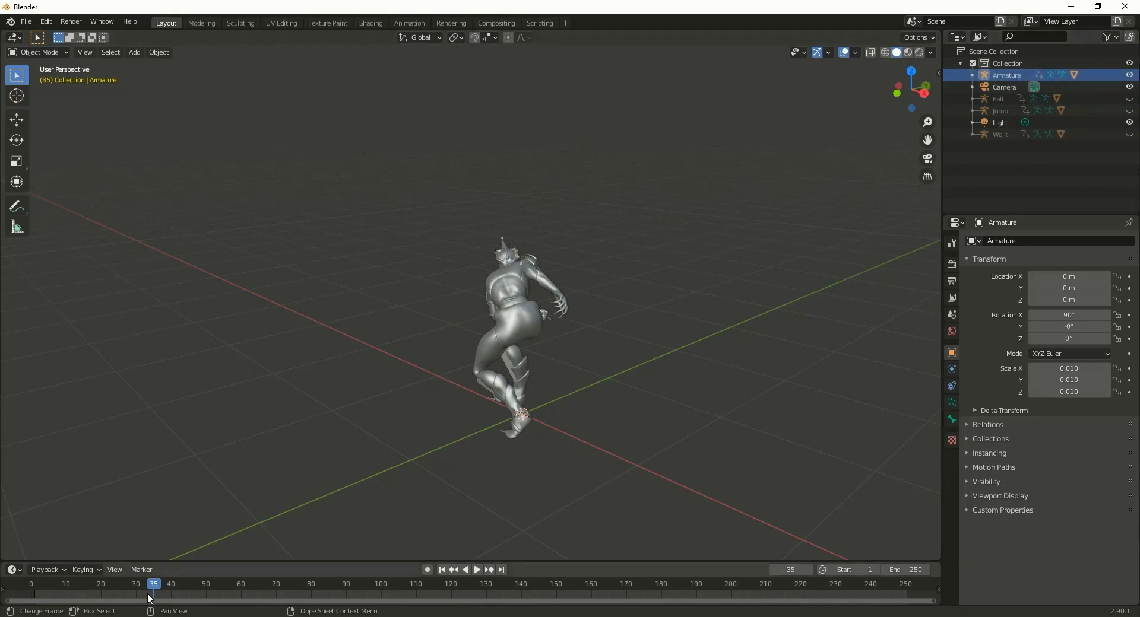
{"action": "key", "text": "space"}
{"action": "left_click_drag", "start_coordinate": [154, 588], "coordinate": [129, 588]}
{"action": "key", "text": "space"}
{"action": "double_click", "coordinate": [1008, 76]}
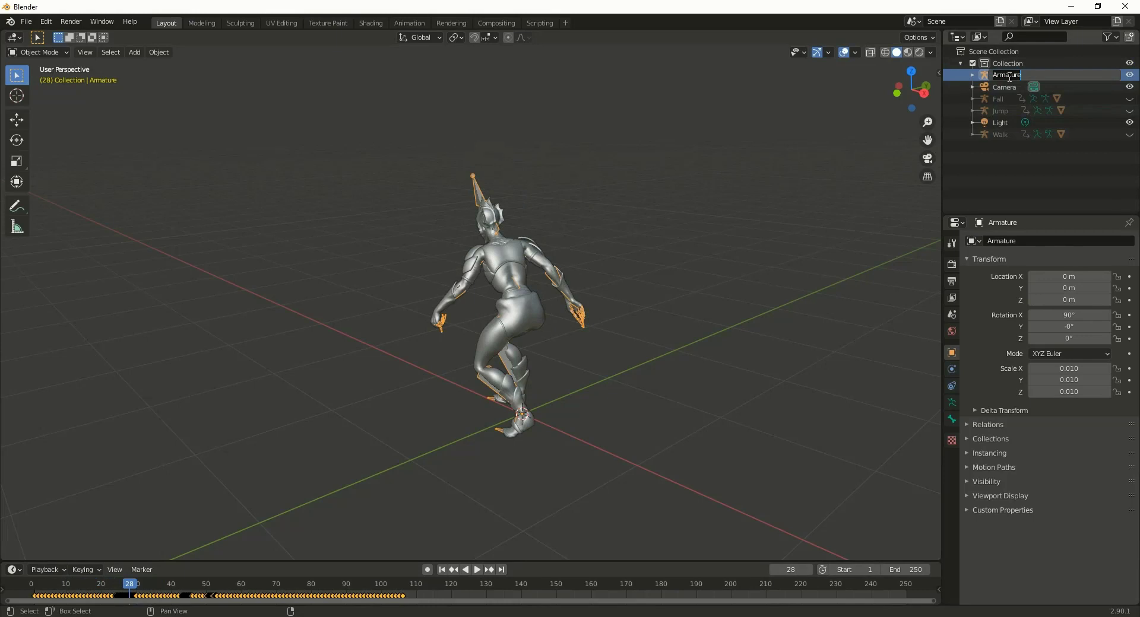
{"action": "type", "text": "Attack"}
{"action": "key", "text": "Return"}
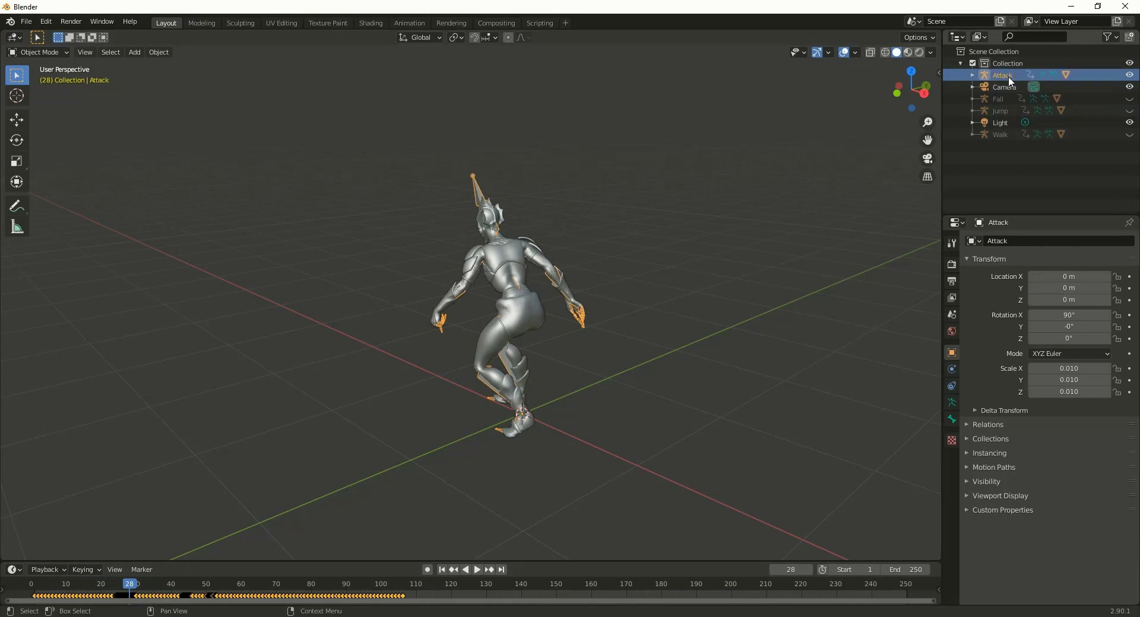
{"action": "left_click", "coordinate": [1130, 76]}
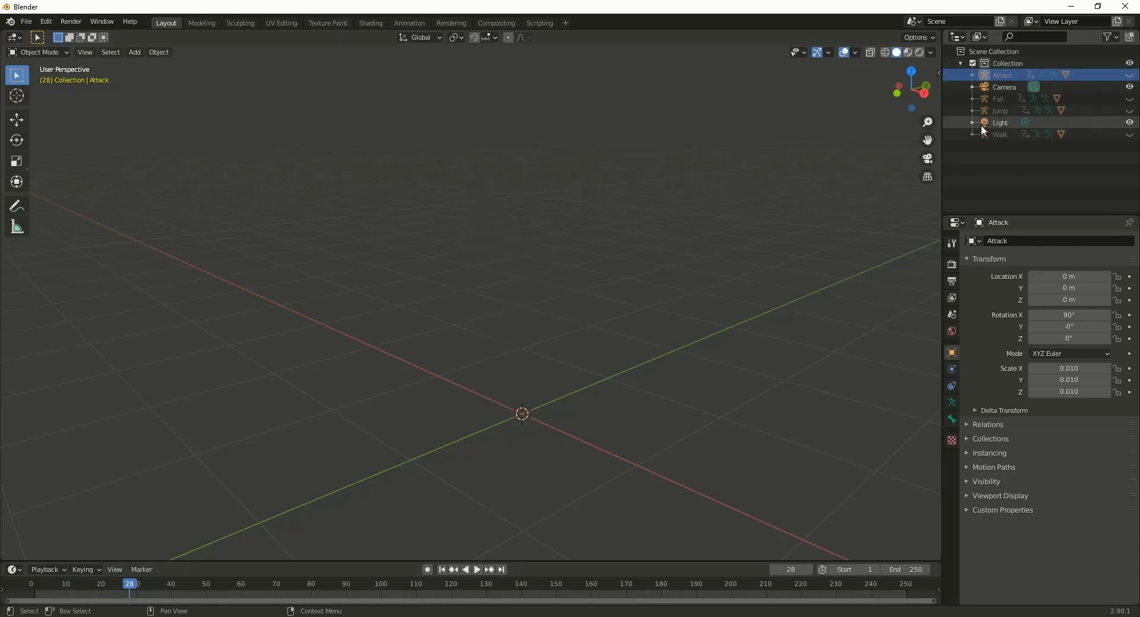
Step: Make the Walk character visible, select it and scrub through its animation
{"action": "left_click", "coordinate": [1002, 133]}
{"action": "left_click", "coordinate": [1130, 135]}
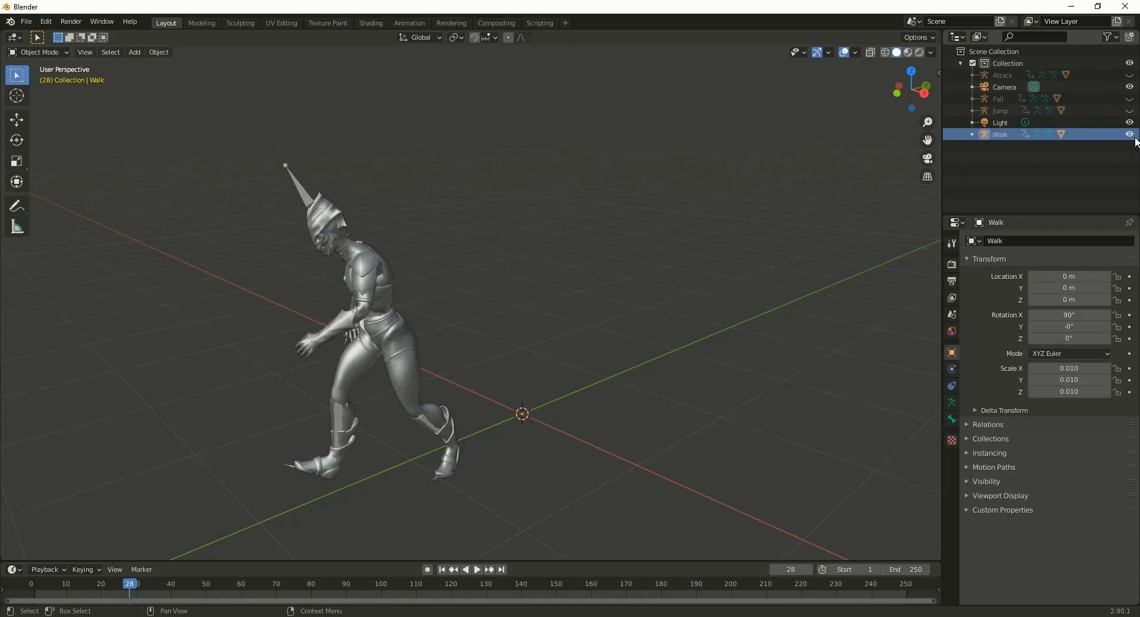
{"action": "left_click", "coordinate": [1005, 136]}
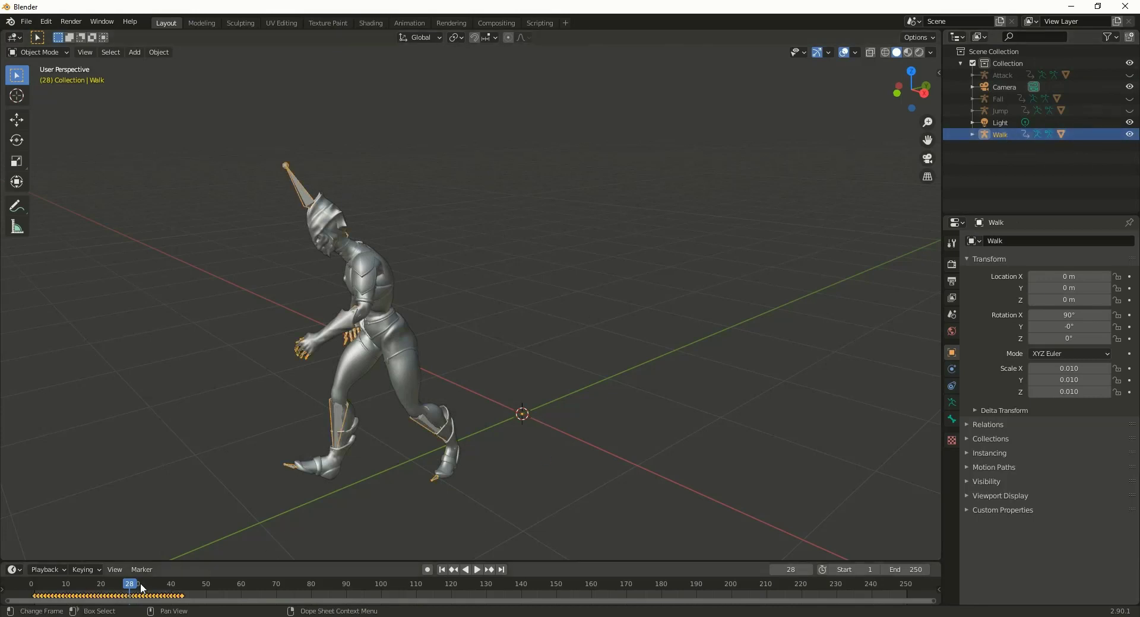
{"action": "left_click_drag", "start_coordinate": [136, 588], "coordinate": [67, 587]}
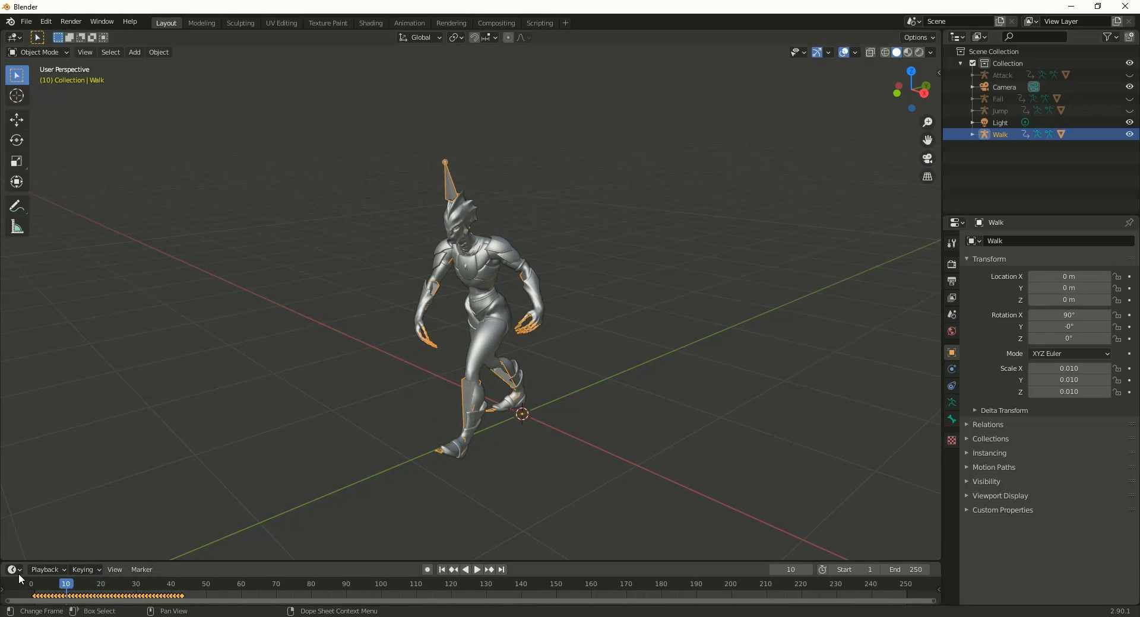
Step: Change the timeline into a Dope Sheet and show its mode options
{"action": "left_click", "coordinate": [14, 570]}
{"action": "left_click", "coordinate": [156, 464]}
{"action": "left_click", "coordinate": [80, 569]}
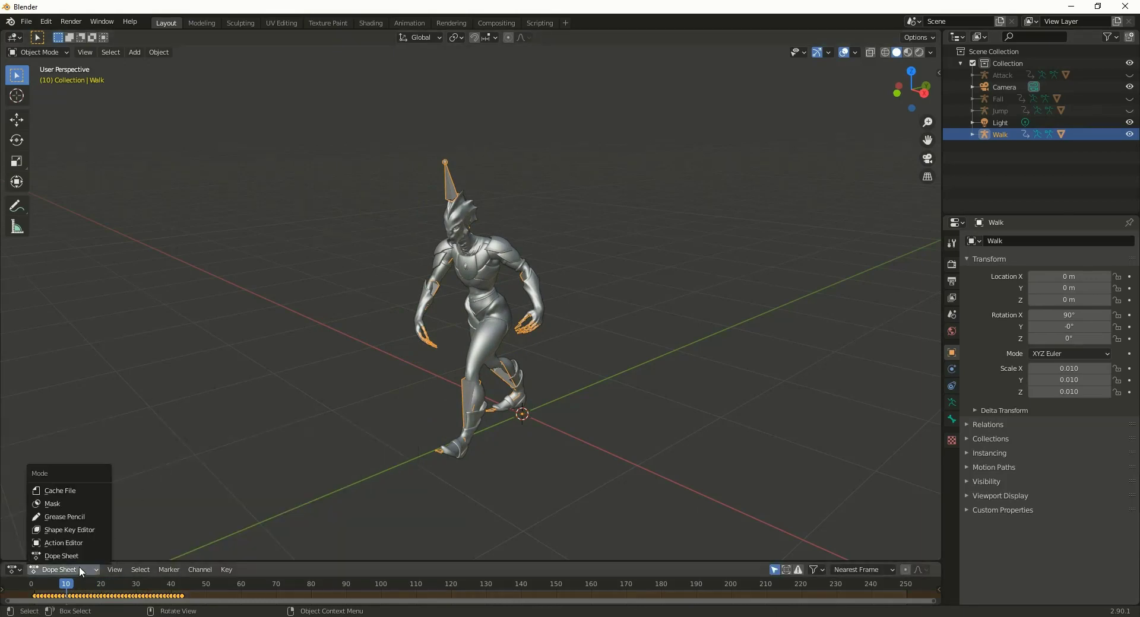
Step: Switch to Action Editor mode, enlarge the area and browse actions, keeping Walk
{"action": "left_click", "coordinate": [81, 543]}
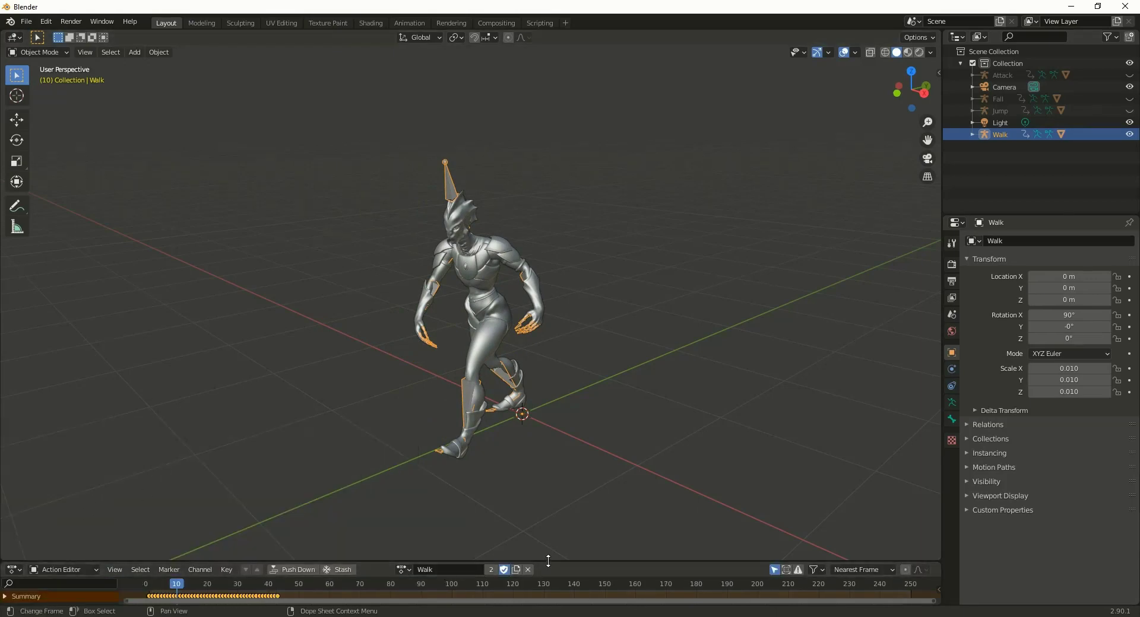
{"action": "left_click_drag", "start_coordinate": [393, 562], "coordinate": [393, 343]}
{"action": "left_click", "coordinate": [404, 350]}
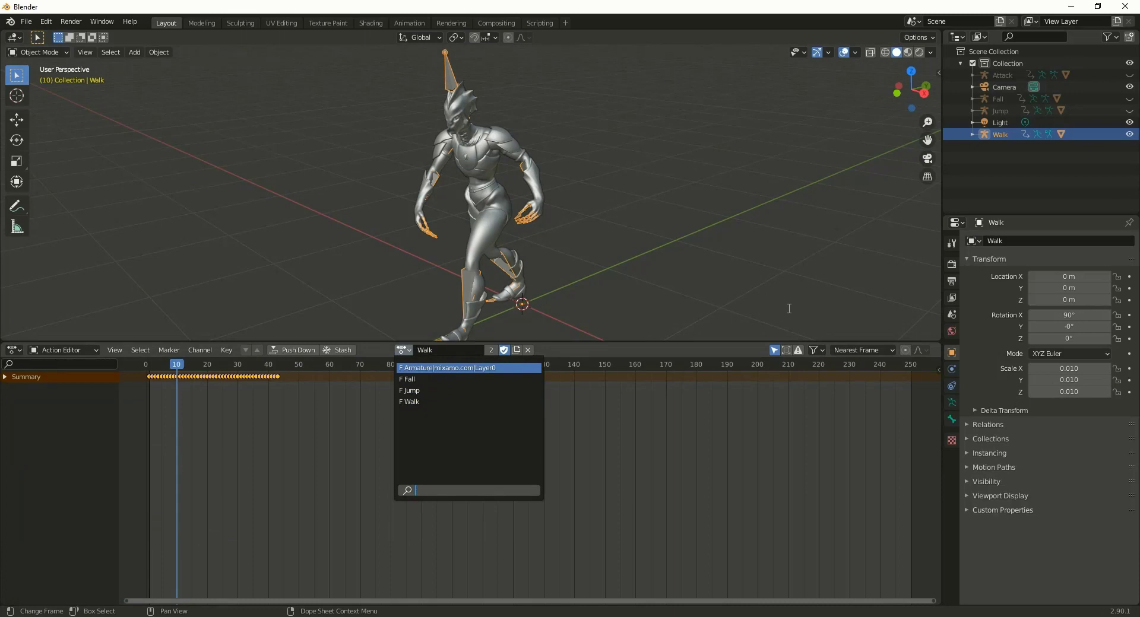
{"action": "key", "text": "Down"}
{"action": "key", "text": "Down"}
{"action": "key", "text": "Down"}
{"action": "key", "text": "Up"}
{"action": "key", "text": "Up"}
{"action": "key", "text": "Up"}
{"action": "key", "text": "Up"}
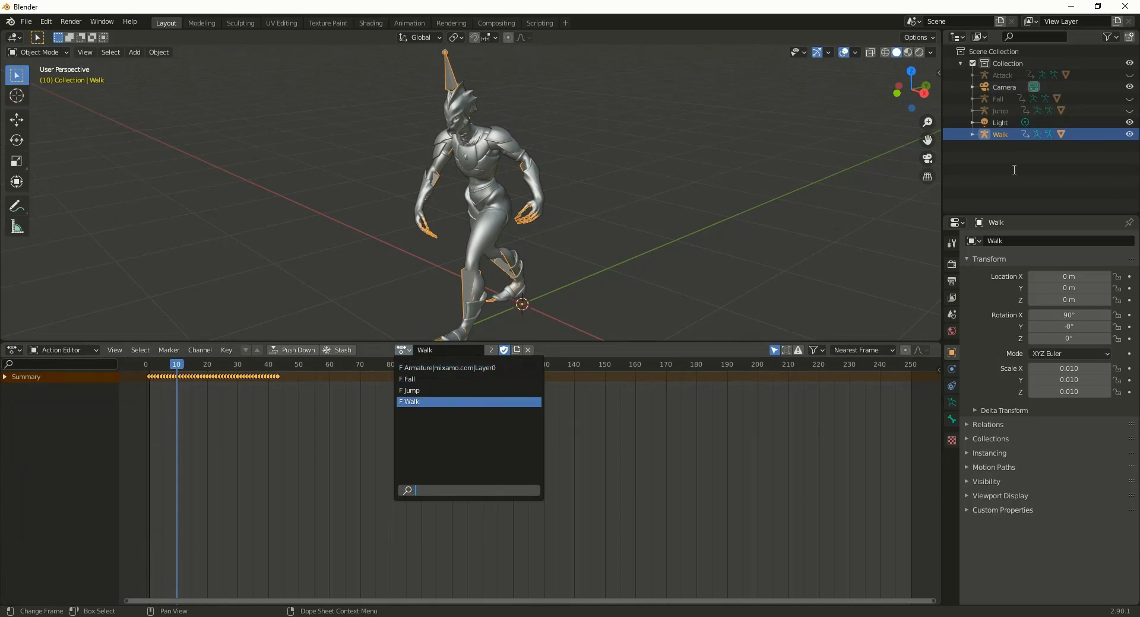
{"action": "key", "text": "Escape"}
Step: Rename the Attack armature's mixamo action to Attack and verify the action list
{"action": "left_click", "coordinate": [973, 74]}
{"action": "left_click", "coordinate": [984, 87]}
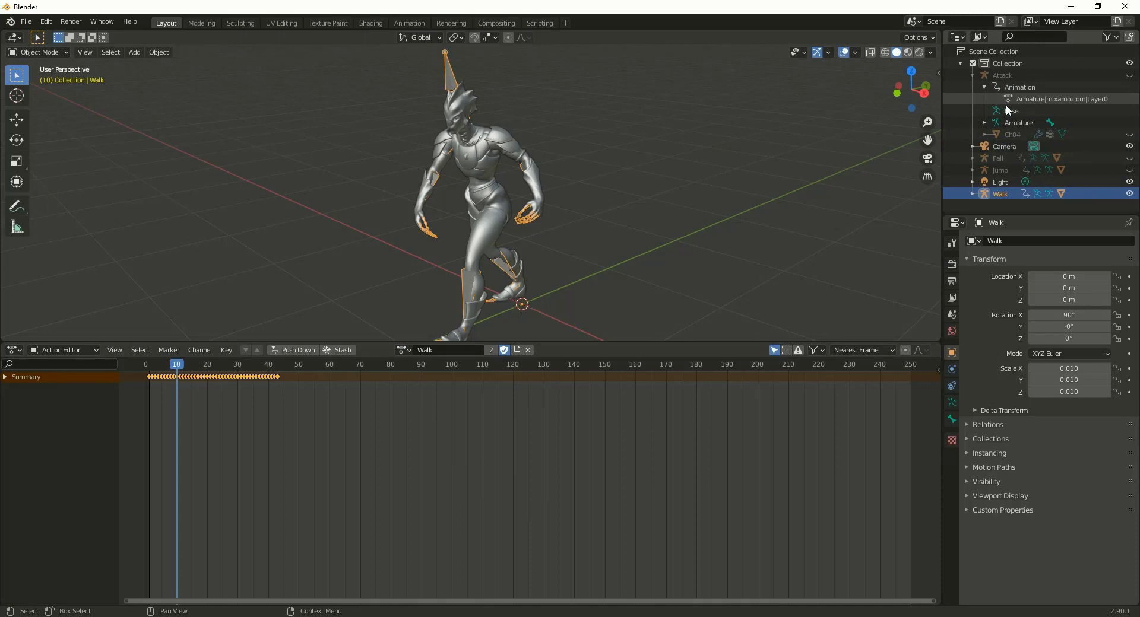
{"action": "double_click", "coordinate": [1032, 99]}
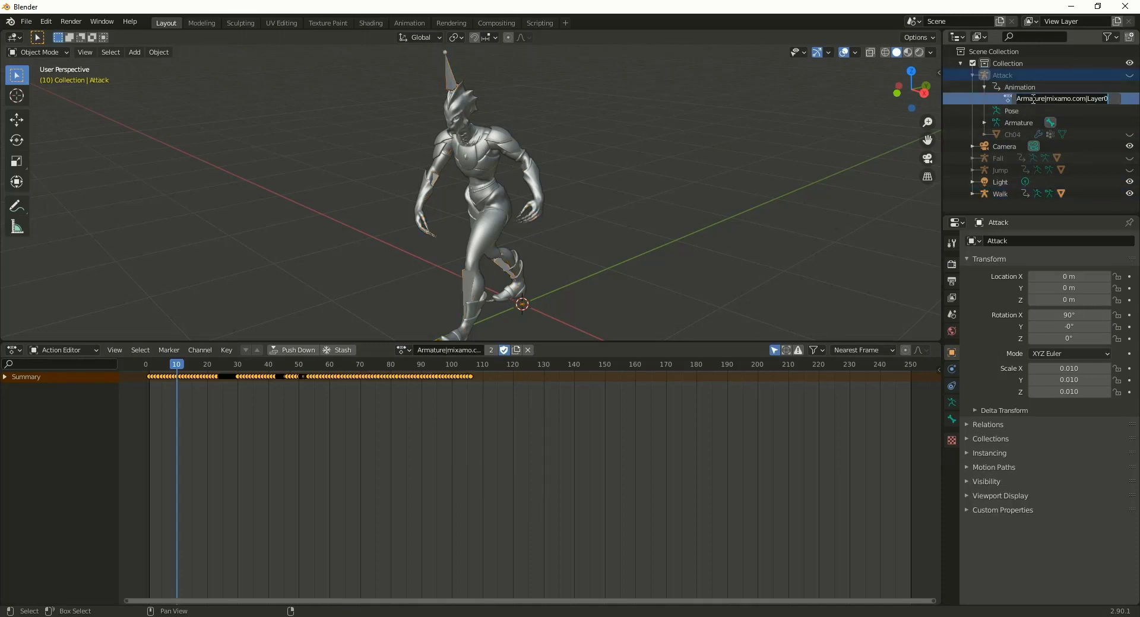
{"action": "type", "text": "Attack"}
{"action": "key", "text": "Return"}
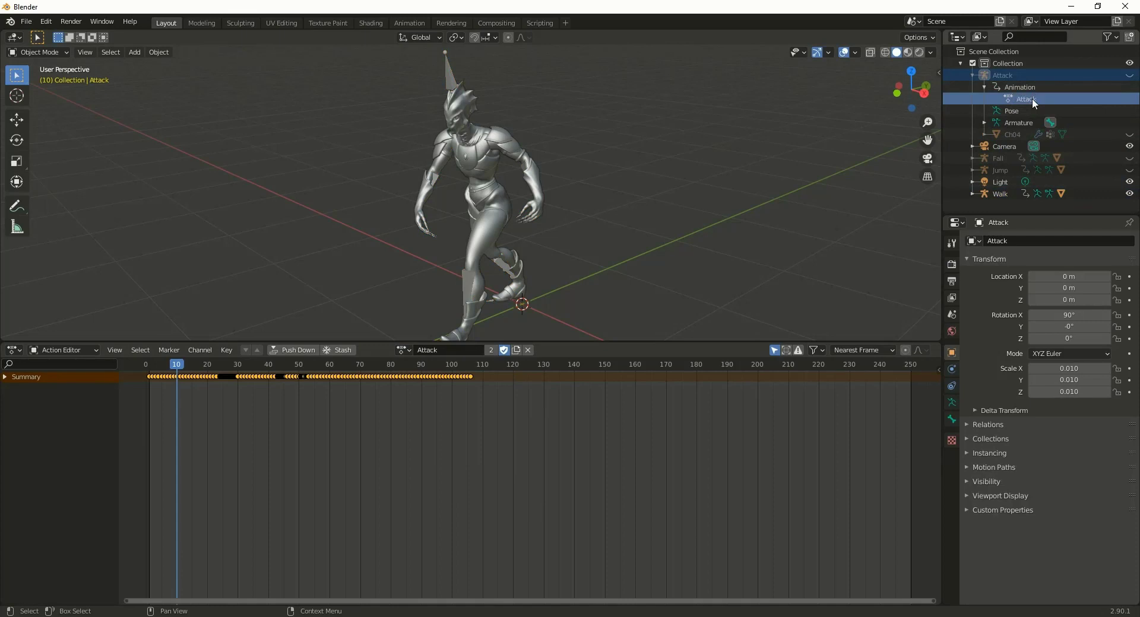
{"action": "left_click", "coordinate": [404, 351]}
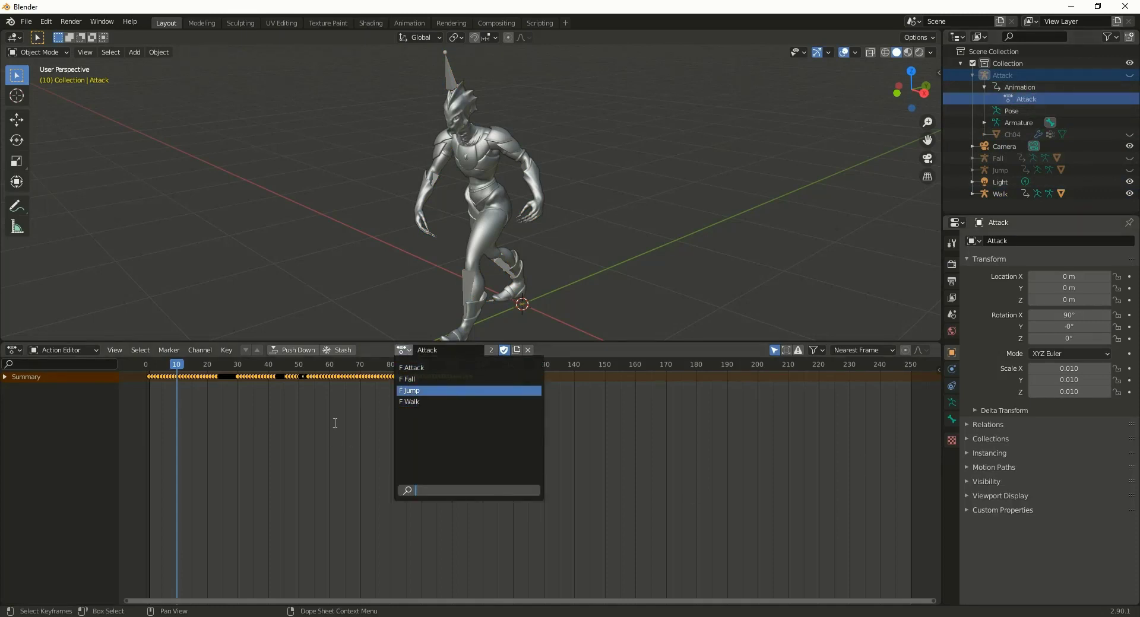
{"action": "left_click", "coordinate": [971, 75]}
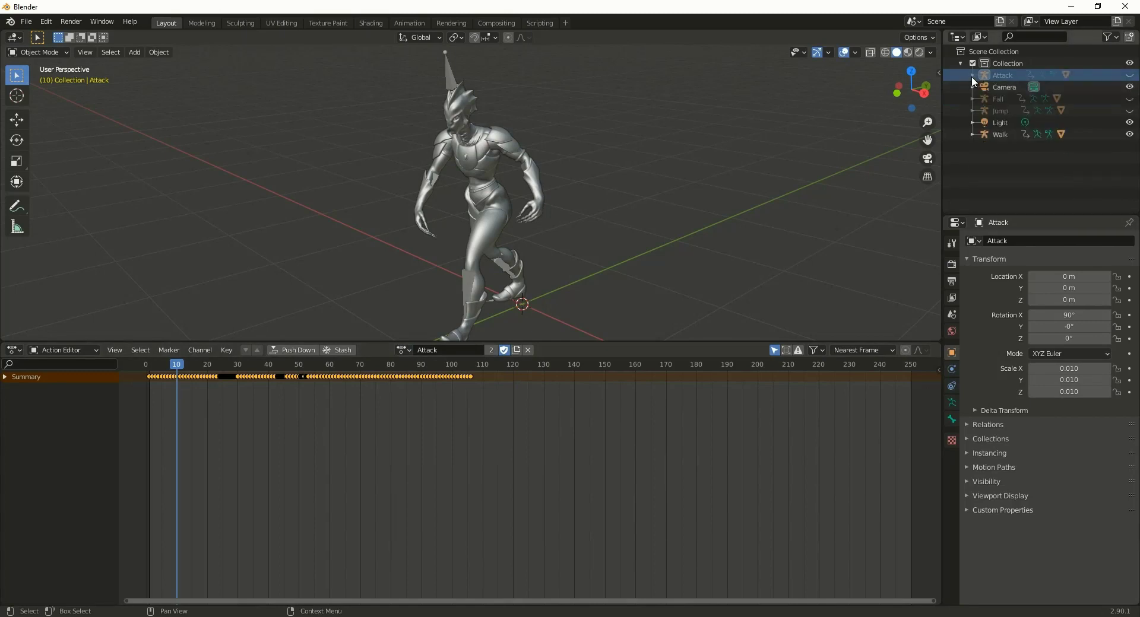
Step: Select the Walk character together with its whole hierarchy
{"action": "left_click", "coordinate": [1005, 134]}
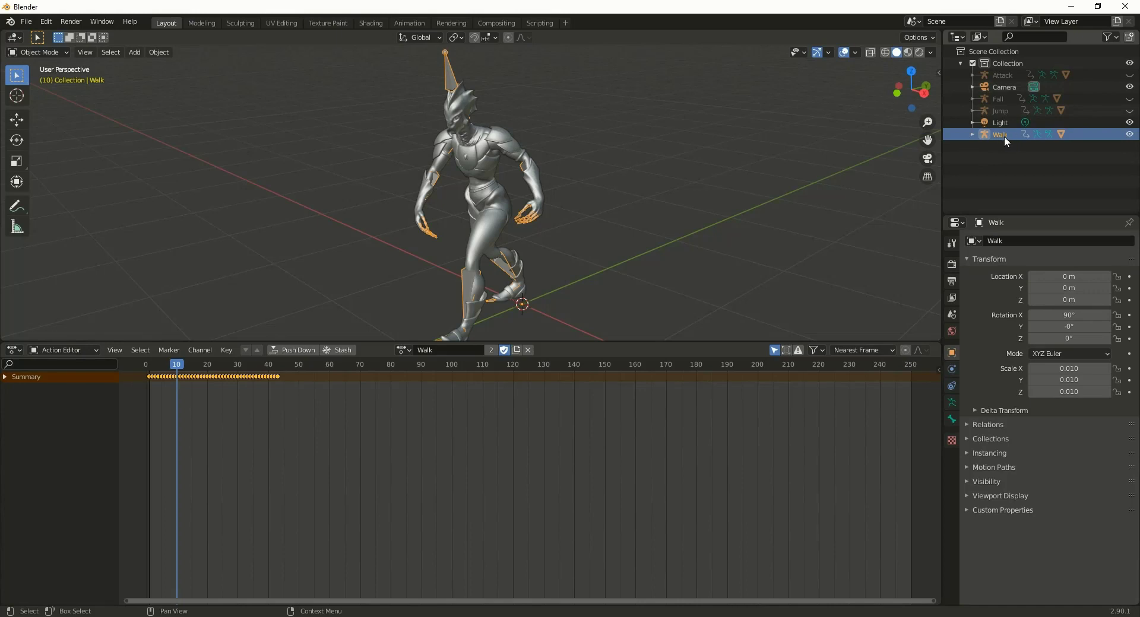
{"action": "right_click", "coordinate": [1003, 135]}
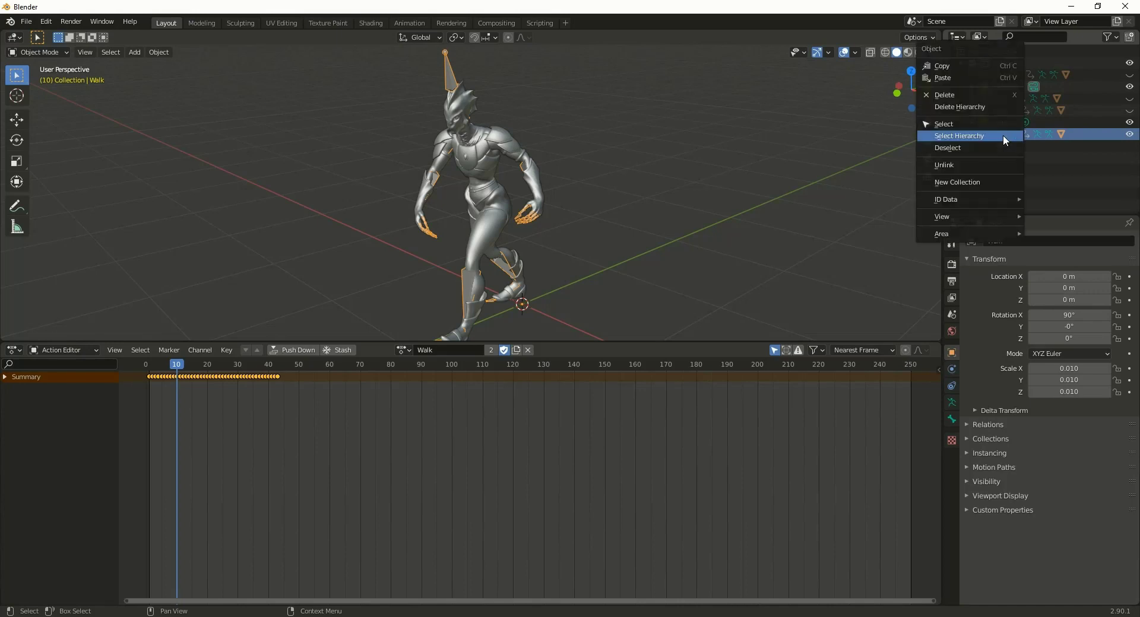
{"action": "key", "text": "Escape"}
{"action": "right_click", "coordinate": [1005, 133]}
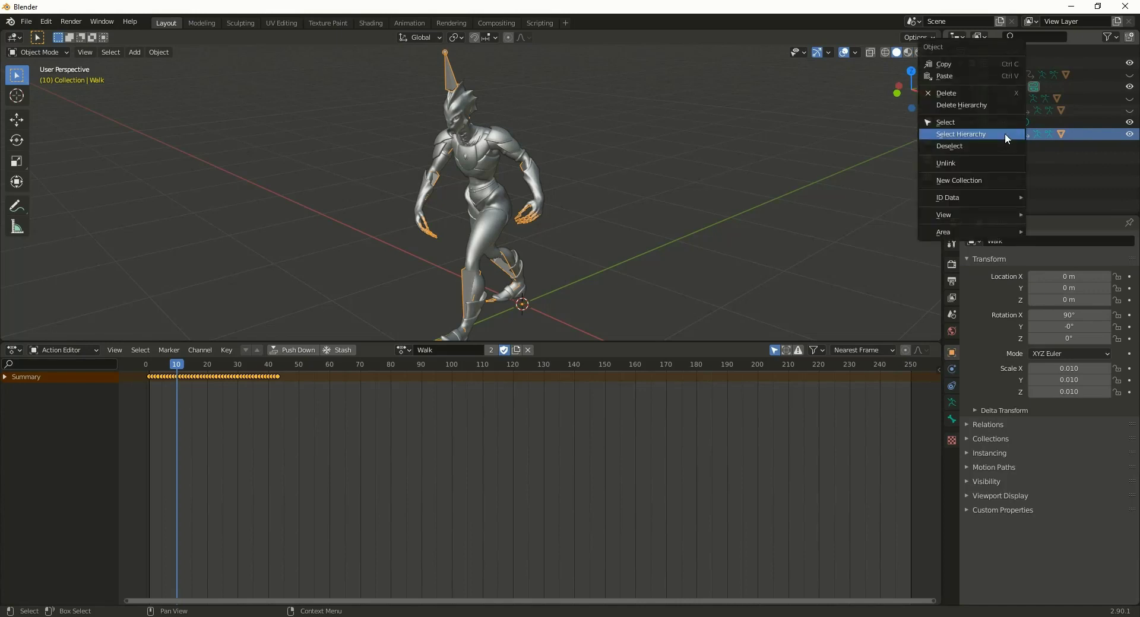
{"action": "left_click", "coordinate": [1004, 134]}
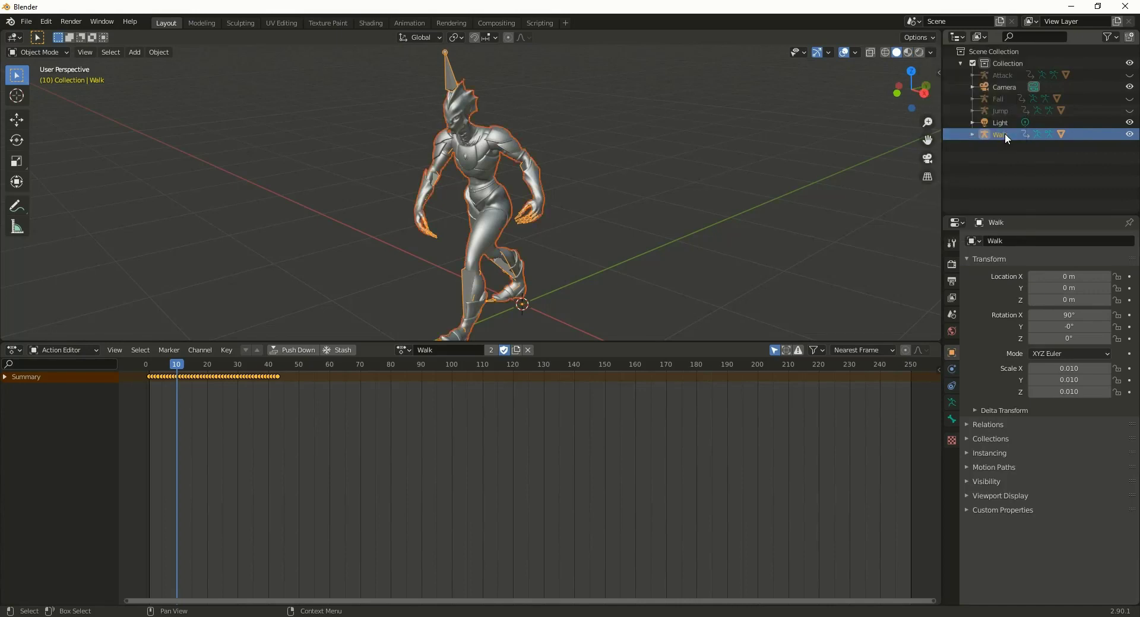
Step: Set up an FBX export into the Blender anim comb test folder named Creature.fbx
{"action": "left_click", "coordinate": [26, 21]}
{"action": "mouse_move", "coordinate": [84, 195]}
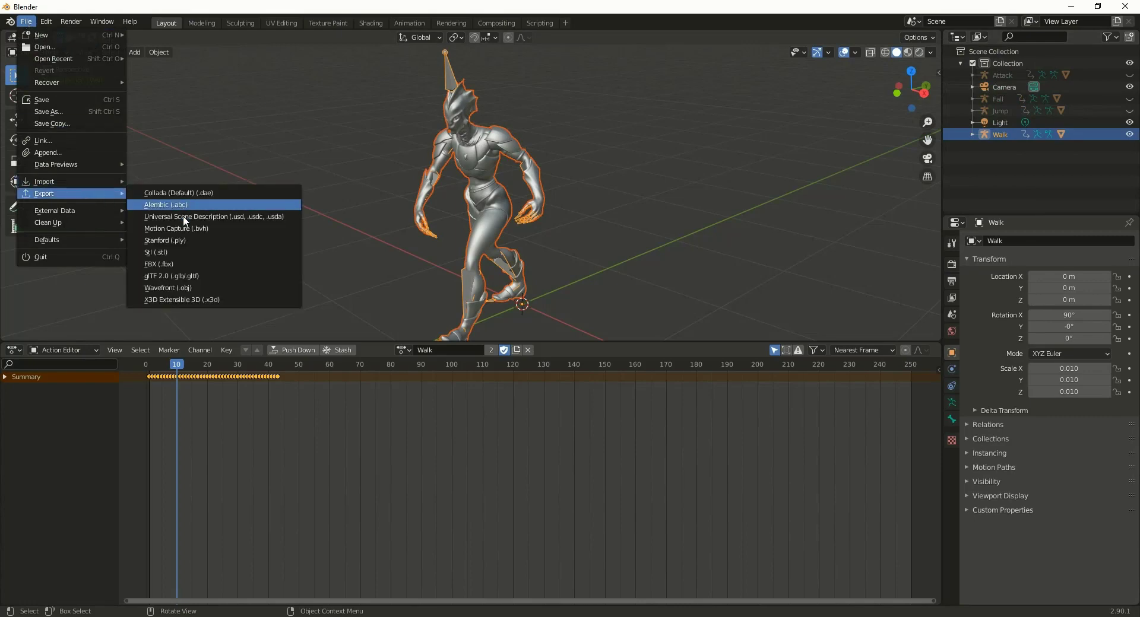
{"action": "left_click", "coordinate": [182, 264]}
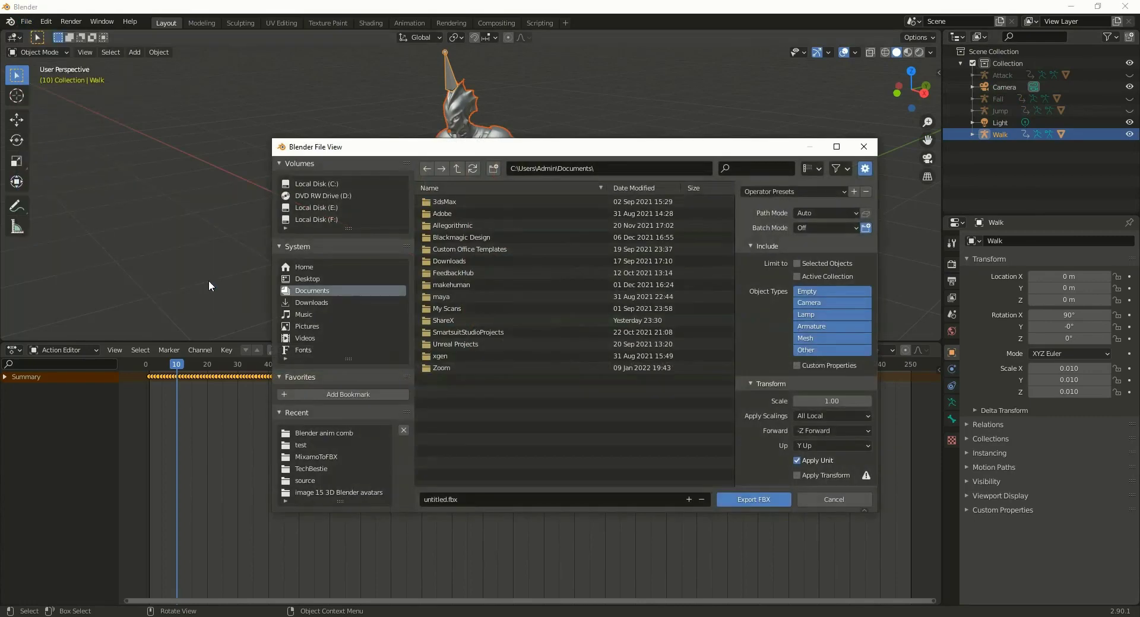
{"action": "left_click", "coordinate": [353, 437]}
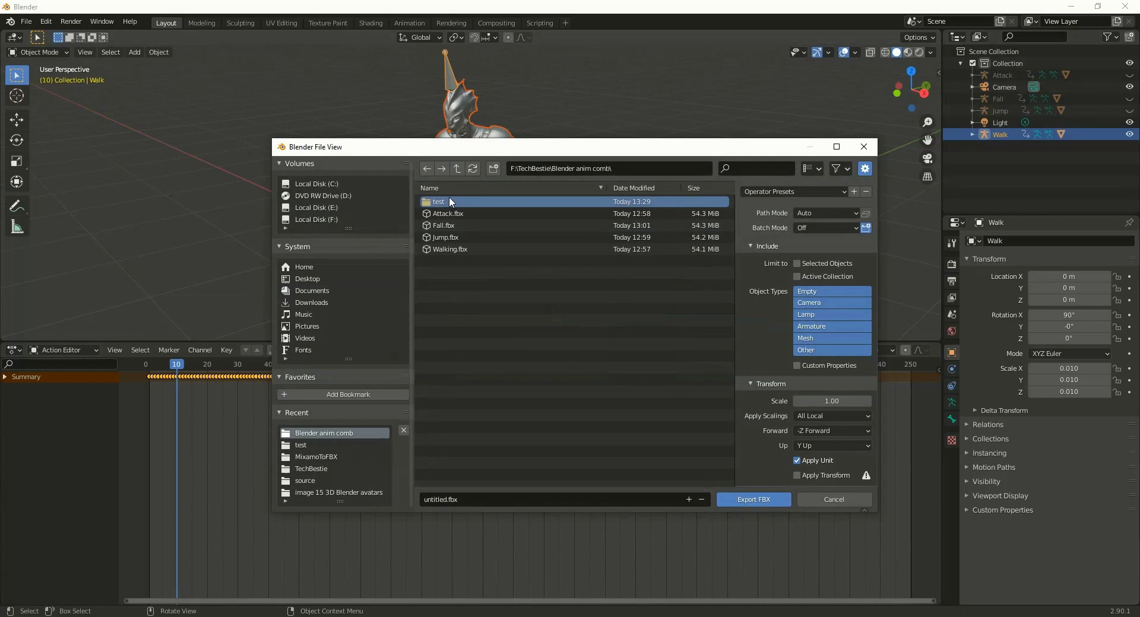
{"action": "left_click", "coordinate": [449, 200]}
{"action": "double_click", "coordinate": [468, 500]}
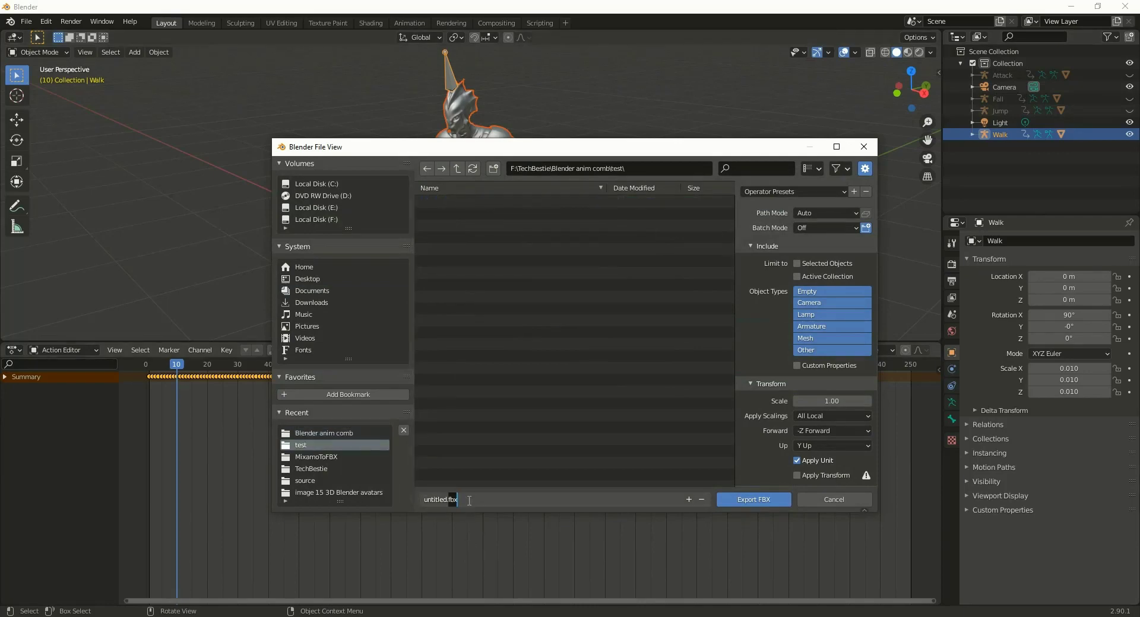
{"action": "left_click_drag", "start_coordinate": [469, 500], "coordinate": [420, 500]}
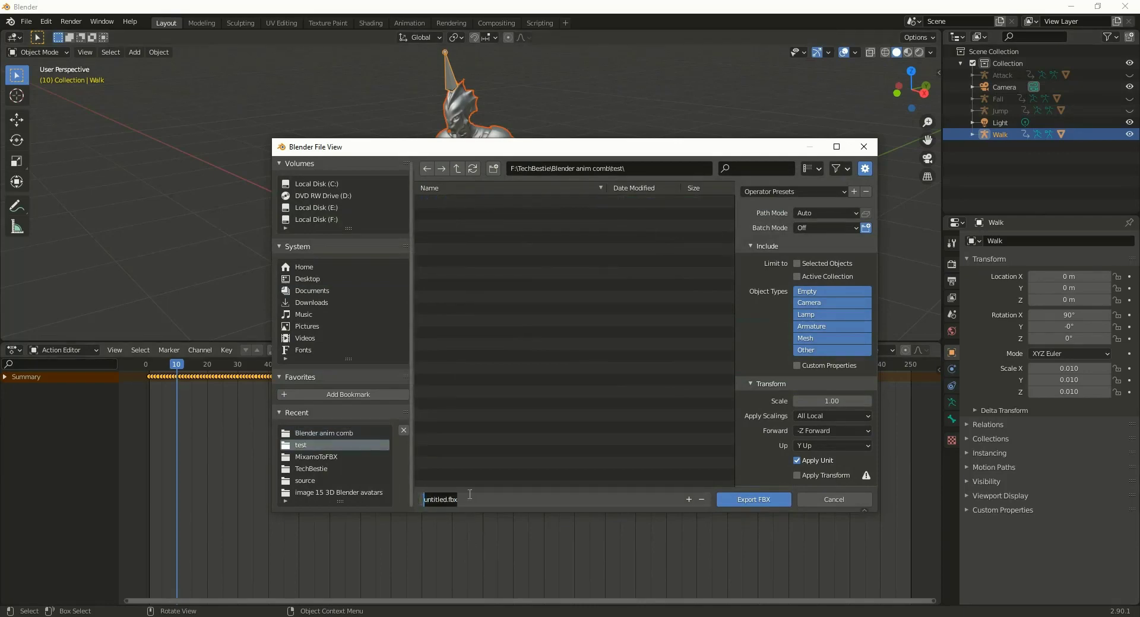
{"action": "type", "text": "Cr"}
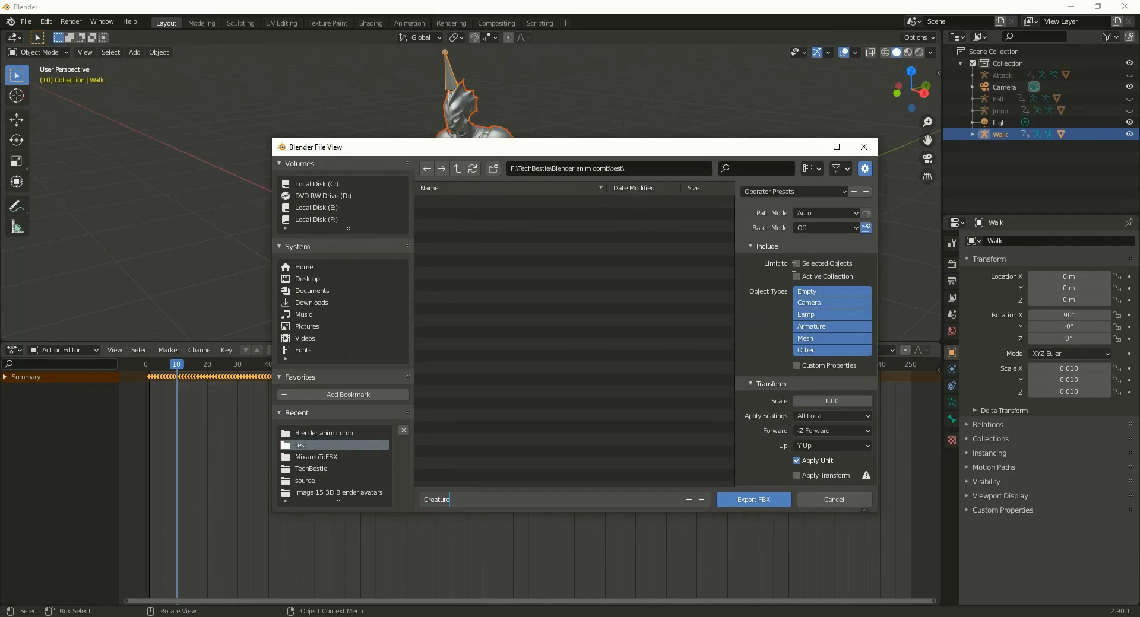
{"action": "type", "text": "eature"}
{"action": "key", "text": "Return"}
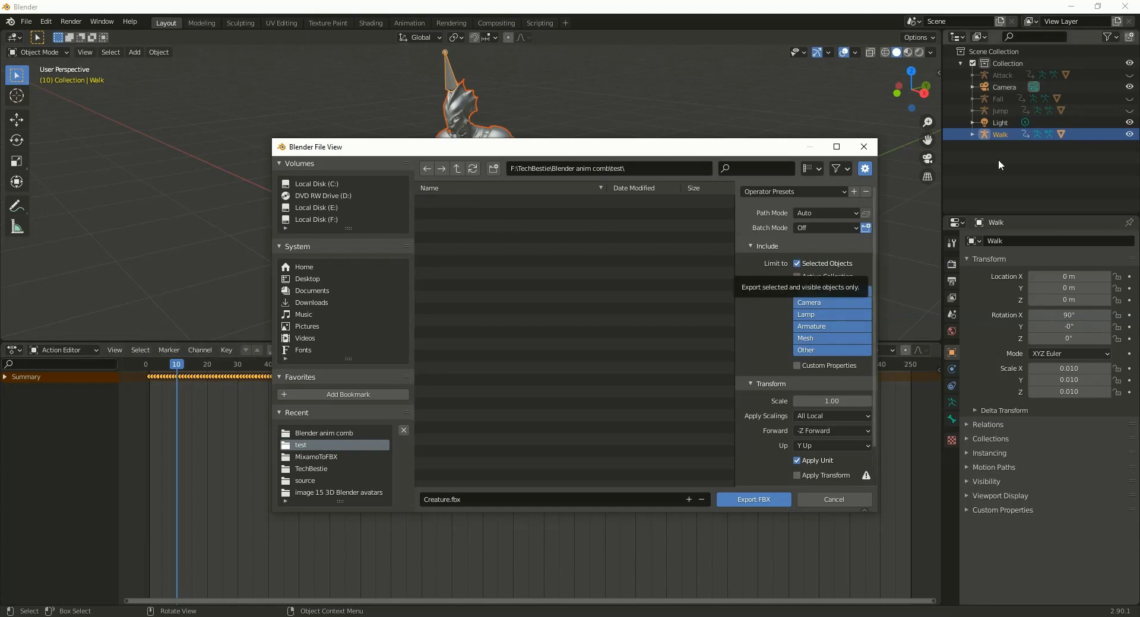
Step: Export Creature.fbx and drag it from the test folder into Unity's Project window
{"action": "left_click", "coordinate": [765, 501]}
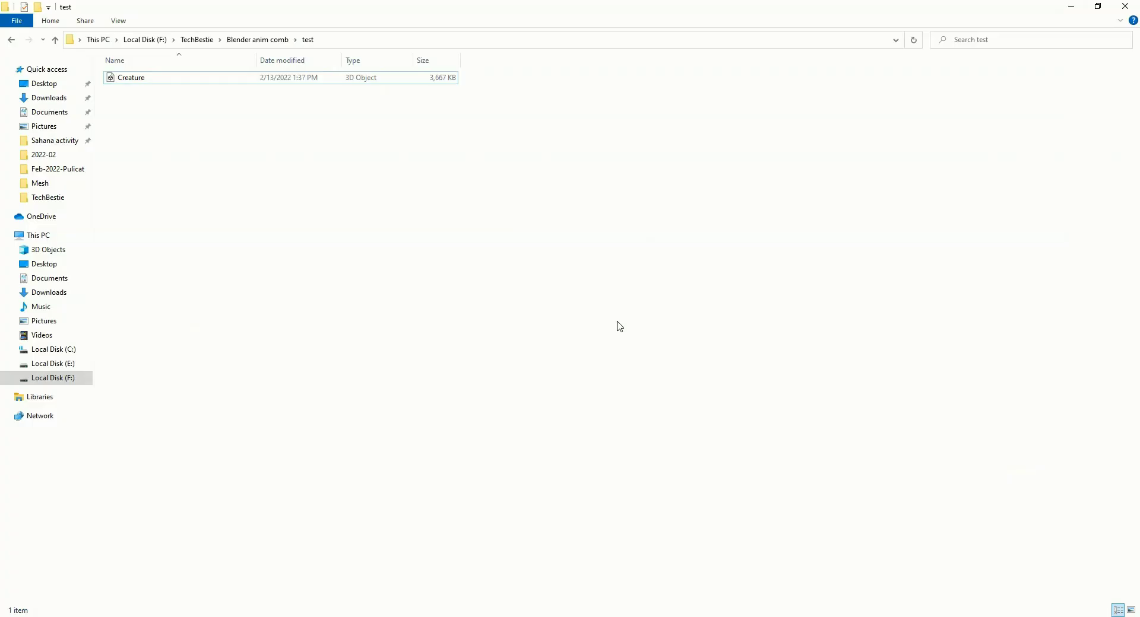
{"action": "left_click", "coordinate": [149, 82]}
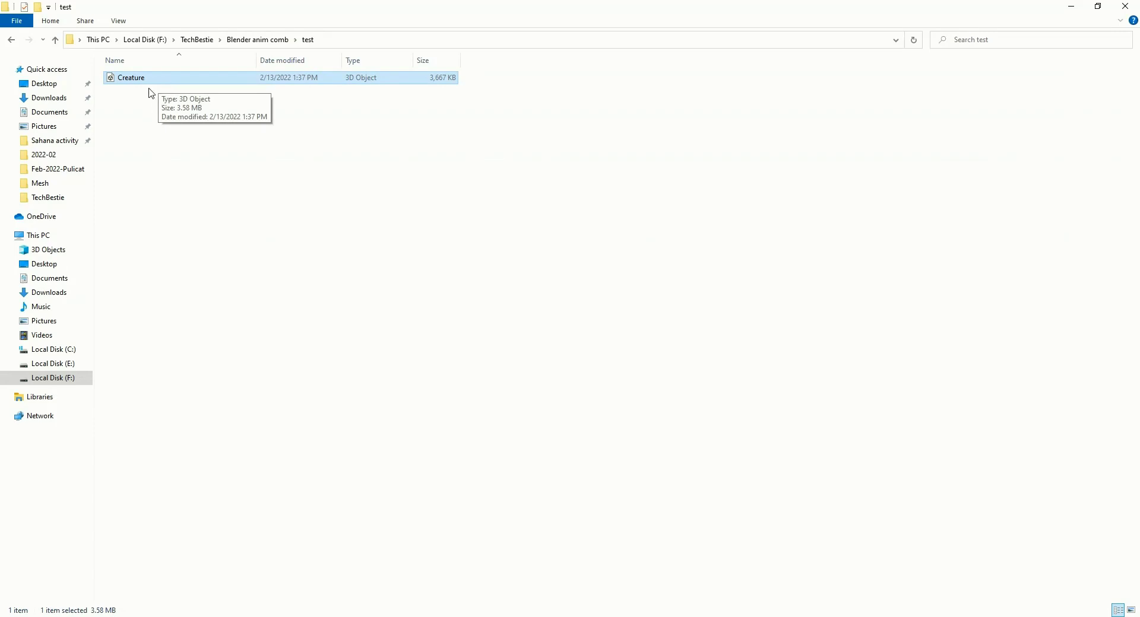
{"action": "left_click_drag", "start_coordinate": [132, 79], "coordinate": [515, 506]}
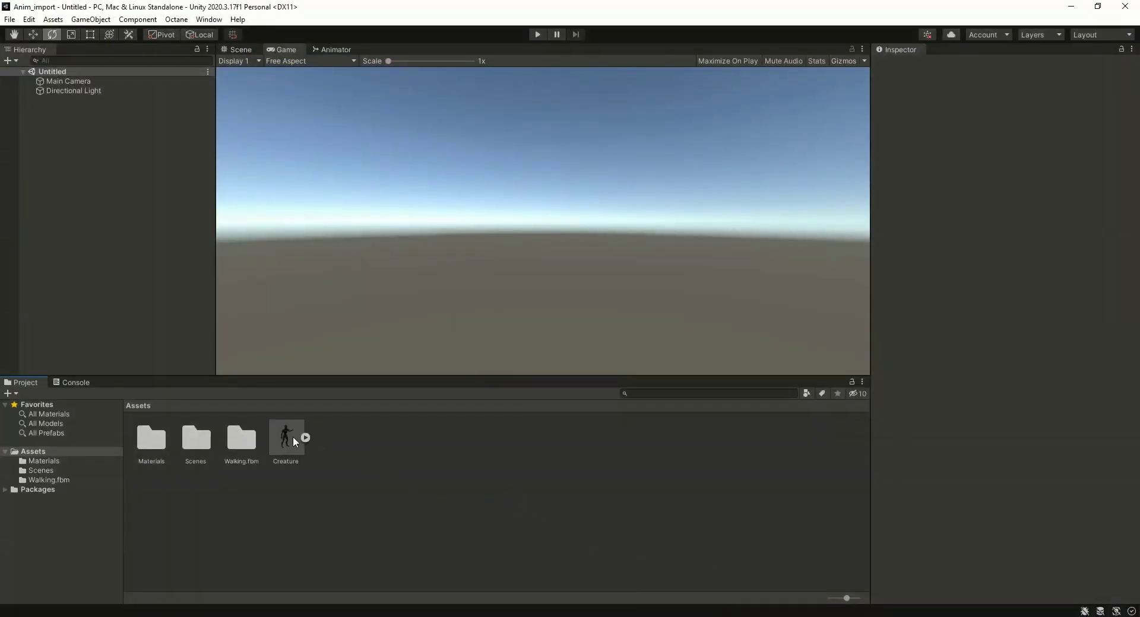
Step: Place the Creature model into the scene and frame it in the Scene view
{"action": "left_click", "coordinate": [283, 447]}
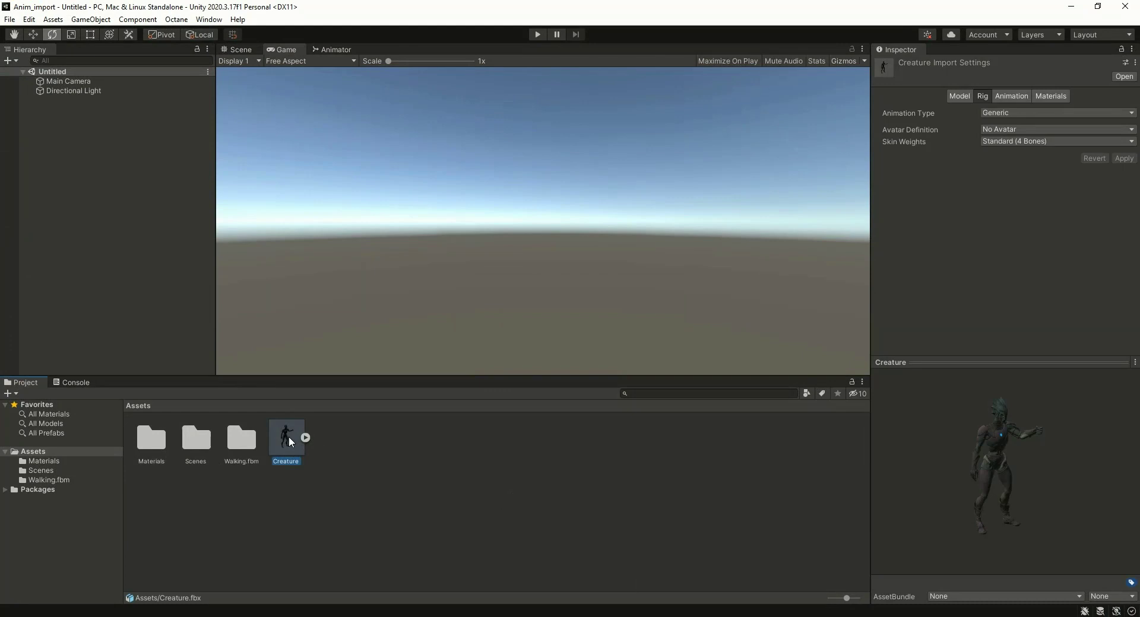
{"action": "left_click_drag", "start_coordinate": [289, 441], "coordinate": [164, 244]}
{"action": "left_click_drag", "start_coordinate": [109, 155], "coordinate": [109, 155]}
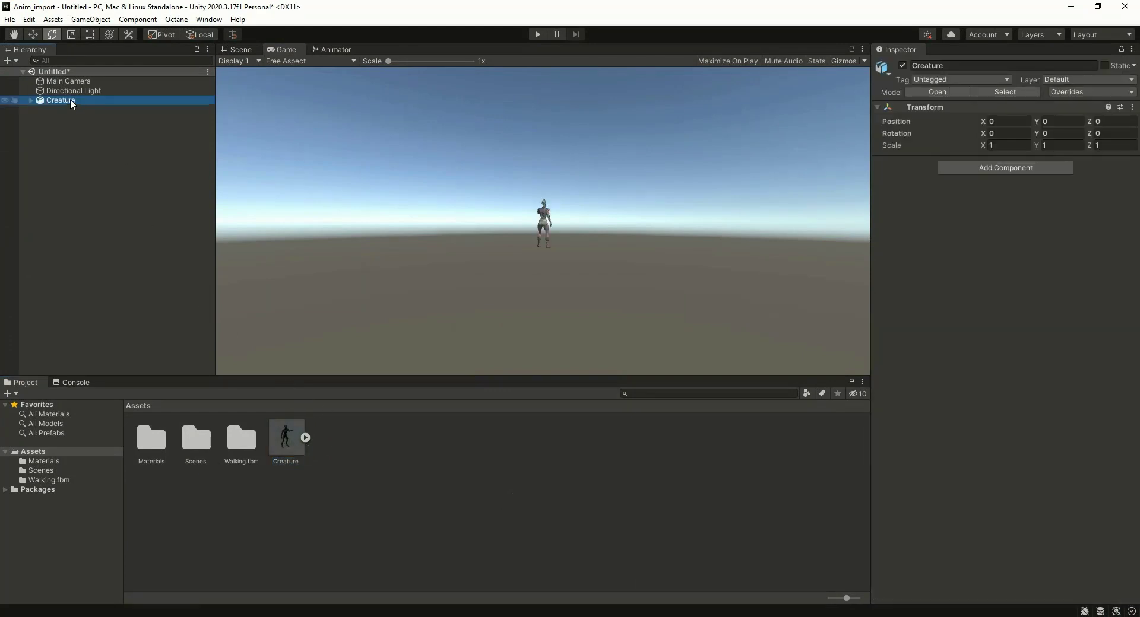
{"action": "left_click", "coordinate": [240, 49]}
{"action": "left_click_drag", "start_coordinate": [526, 201], "coordinate": [453, 231], "text": "alt"}
{"action": "right_click_drag", "start_coordinate": [453, 231], "coordinate": [605, 262], "text": "alt"}
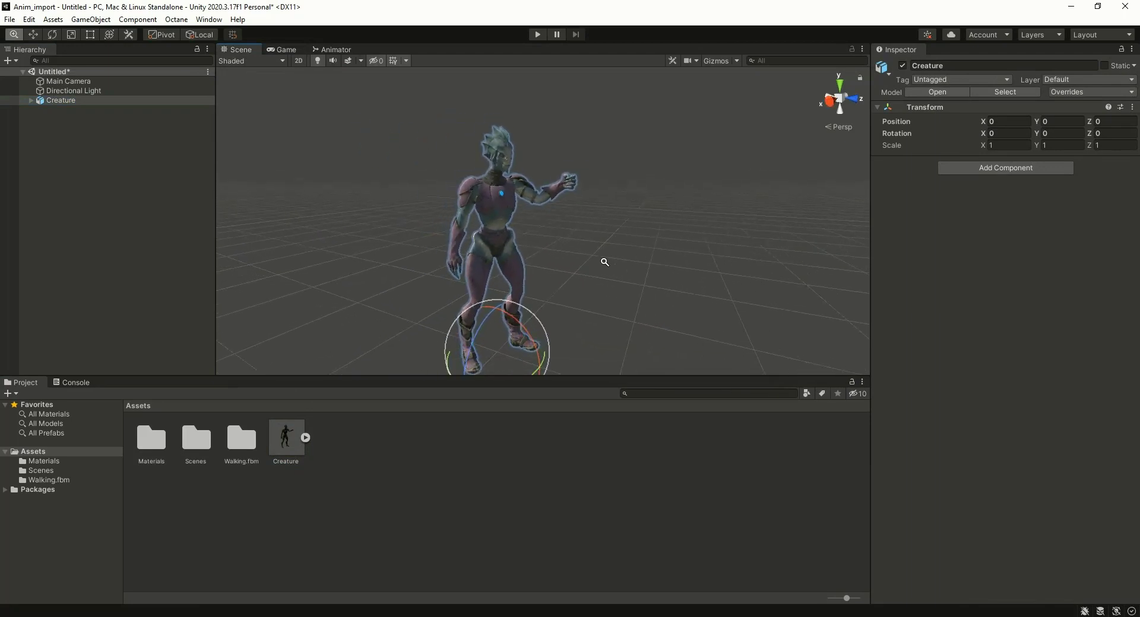
Step: Rotate the Directional Light, set its intensity to 1.37, then select Creature
{"action": "left_click", "coordinate": [87, 90]}
{"action": "mouse_move", "coordinate": [925, 213]}
{"action": "left_mouse_down"}
{"action": "mouse_move", "coordinate": [956, 215]}
{"action": "mouse_move", "coordinate": [944, 214]}
{"action": "left_mouse_up"}
{"action": "right_click_drag", "start_coordinate": [570, 148], "coordinate": [531, 100], "text": "alt"}
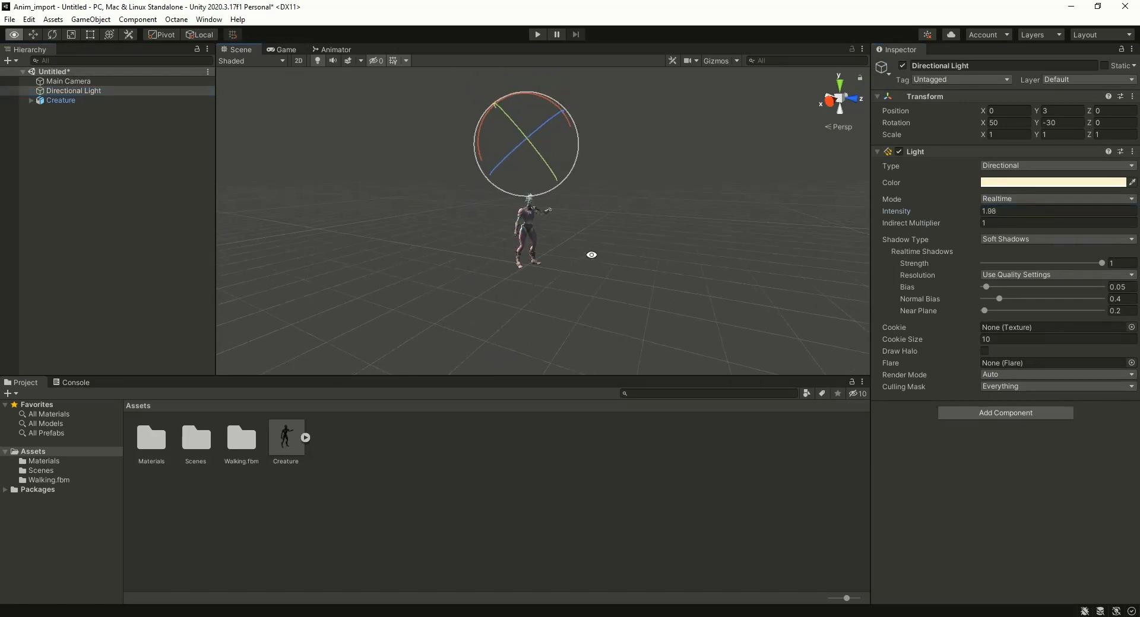
{"action": "left_click_drag", "start_coordinate": [530, 100], "coordinate": [558, 264]}
{"action": "right_click_drag", "start_coordinate": [557, 265], "coordinate": [931, 243], "text": "alt"}
{"action": "left_click_drag", "start_coordinate": [917, 212], "coordinate": [896, 212]}
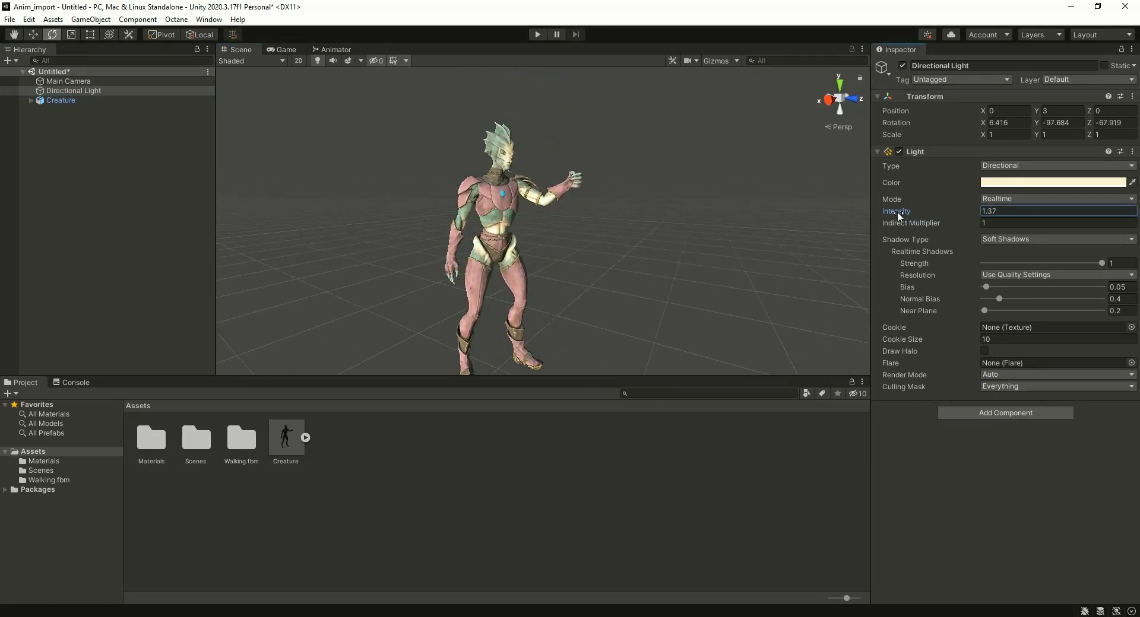
{"action": "left_click_drag", "start_coordinate": [611, 267], "coordinate": [657, 263], "text": "alt"}
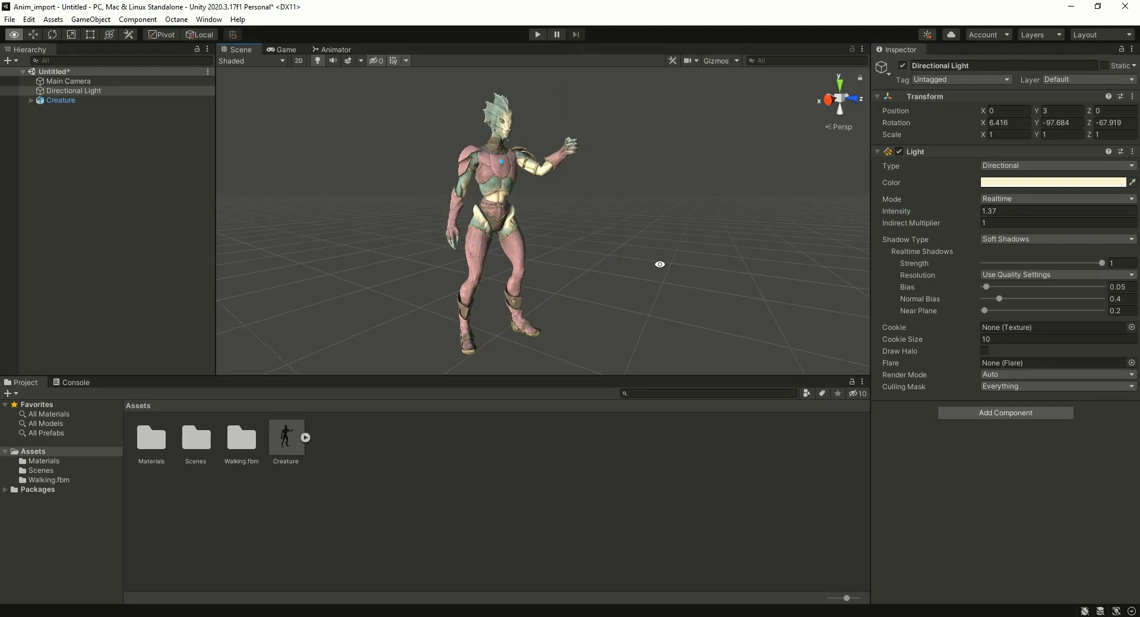
{"action": "left_click", "coordinate": [81, 168]}
{"action": "left_click", "coordinate": [59, 101]}
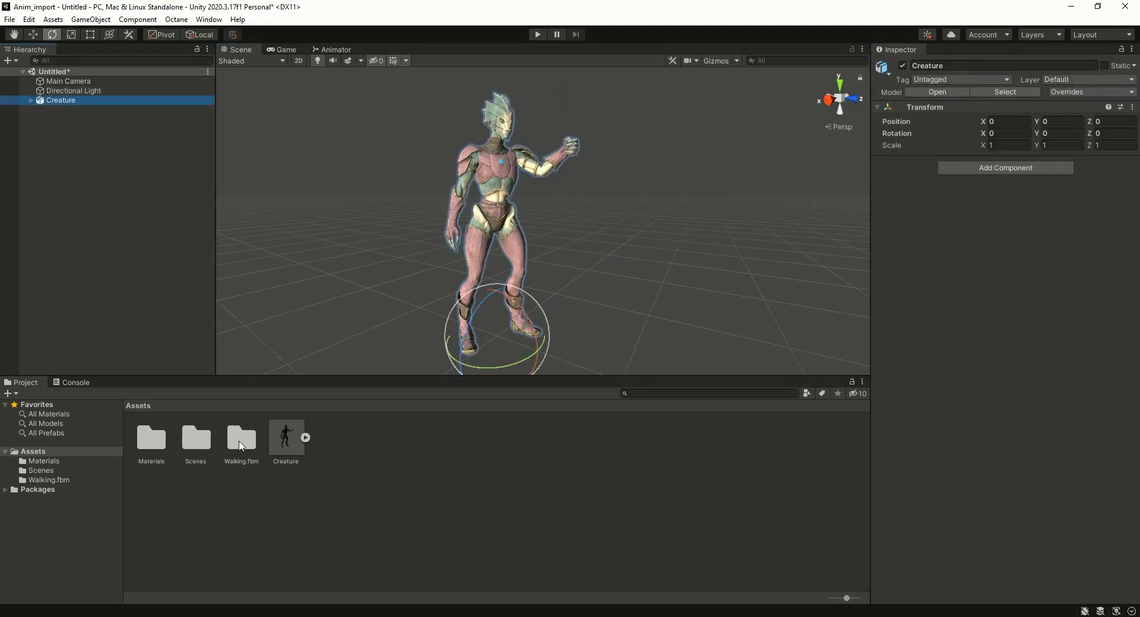
Step: Set the Creature asset's Avatar Definition to Create From This Model and apply it
{"action": "left_click", "coordinate": [287, 439]}
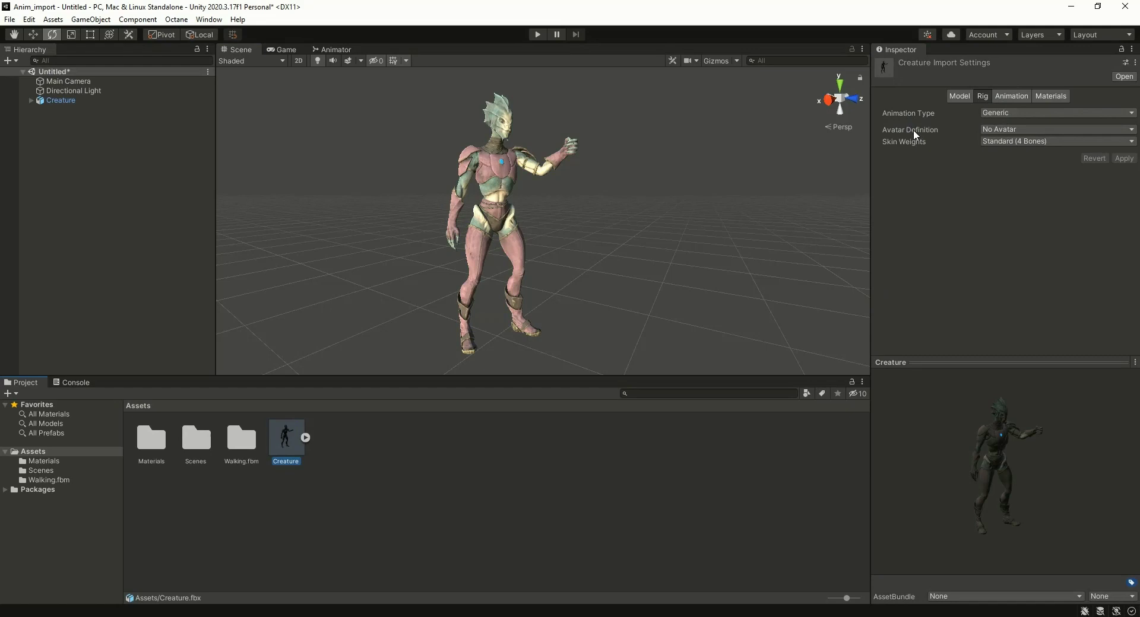
{"action": "left_click", "coordinate": [1010, 129]}
{"action": "left_click", "coordinate": [1038, 156]}
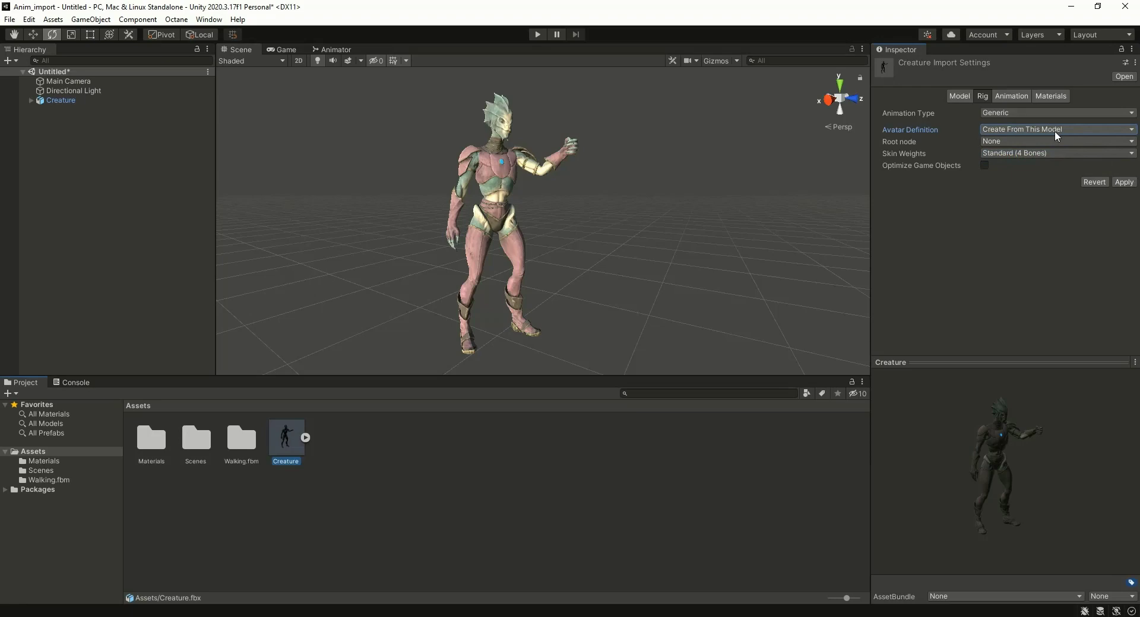
{"action": "left_click", "coordinate": [1125, 183]}
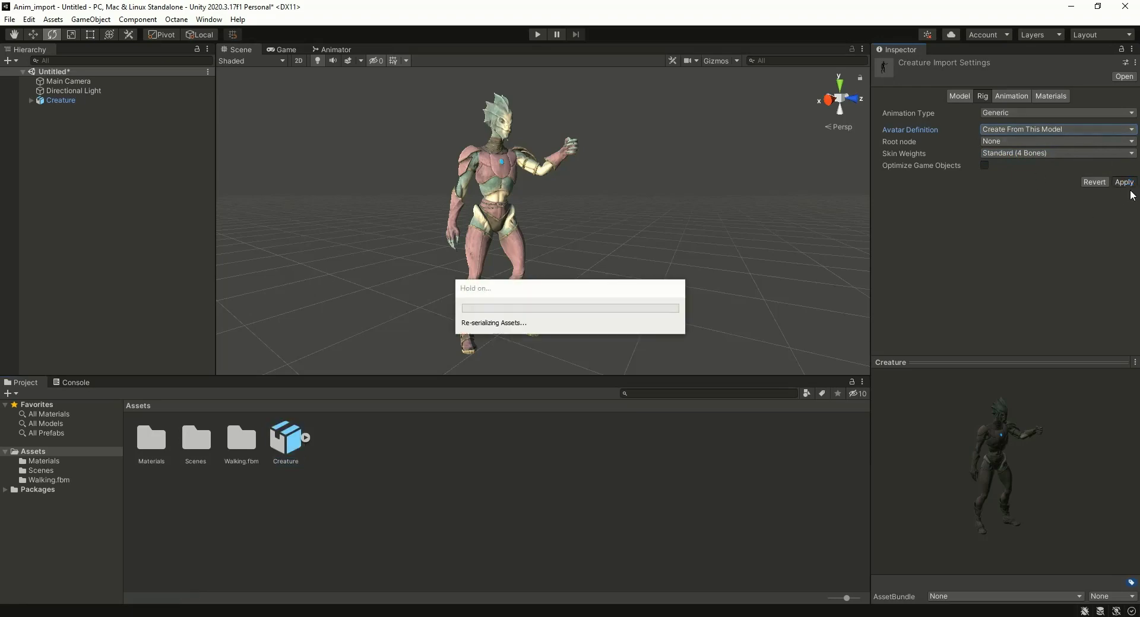
Step: Preview the imported clips Walk|Attack, Walk|Fall, Walk|Jump and Walk|Walk on the Animation tab
{"action": "left_click", "coordinate": [1018, 97]}
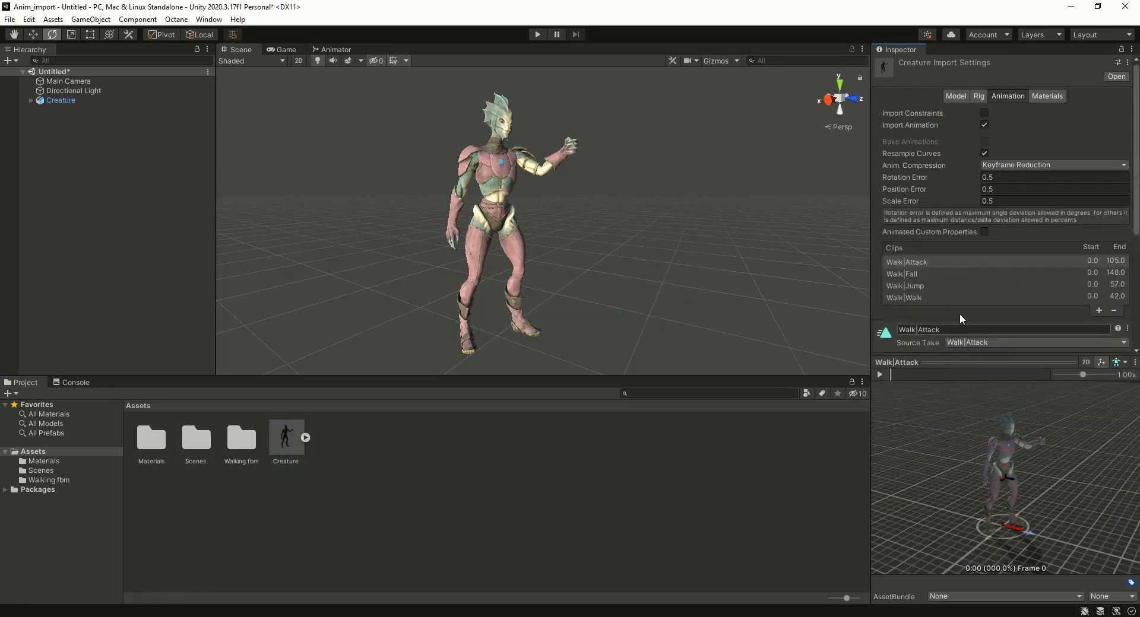
{"action": "left_click", "coordinate": [931, 273]}
{"action": "left_click", "coordinate": [931, 285]}
{"action": "left_click", "coordinate": [931, 297]}
{"action": "left_click", "coordinate": [931, 284]}
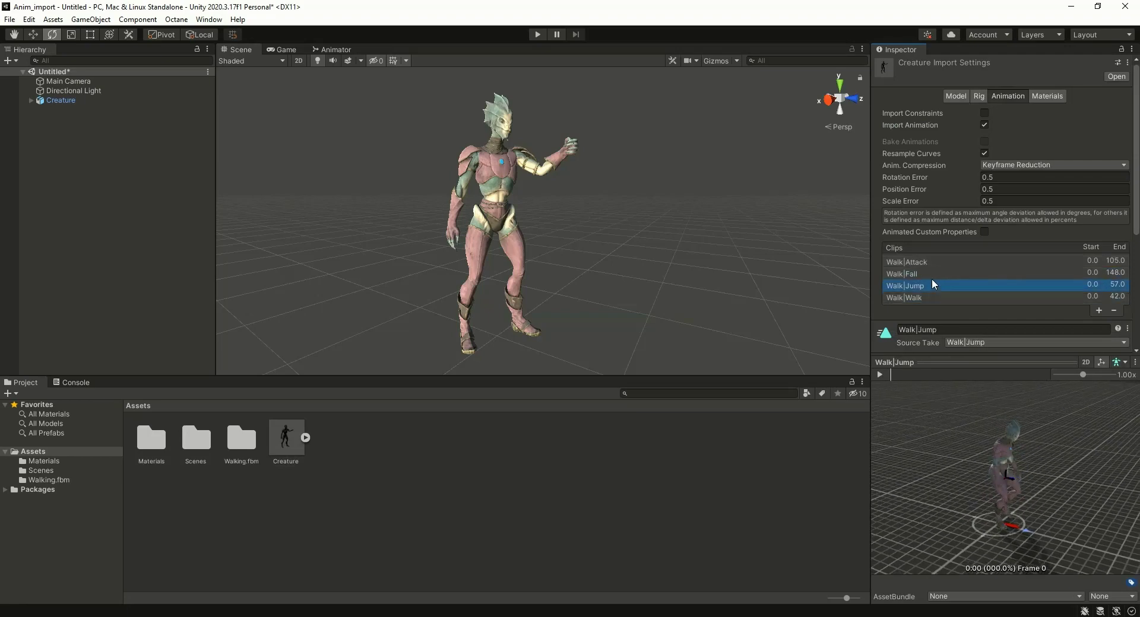
{"action": "left_click", "coordinate": [932, 274]}
{"action": "left_click", "coordinate": [933, 262]}
{"action": "left_click", "coordinate": [932, 272]}
{"action": "left_click", "coordinate": [933, 285]}
{"action": "left_click", "coordinate": [932, 296]}
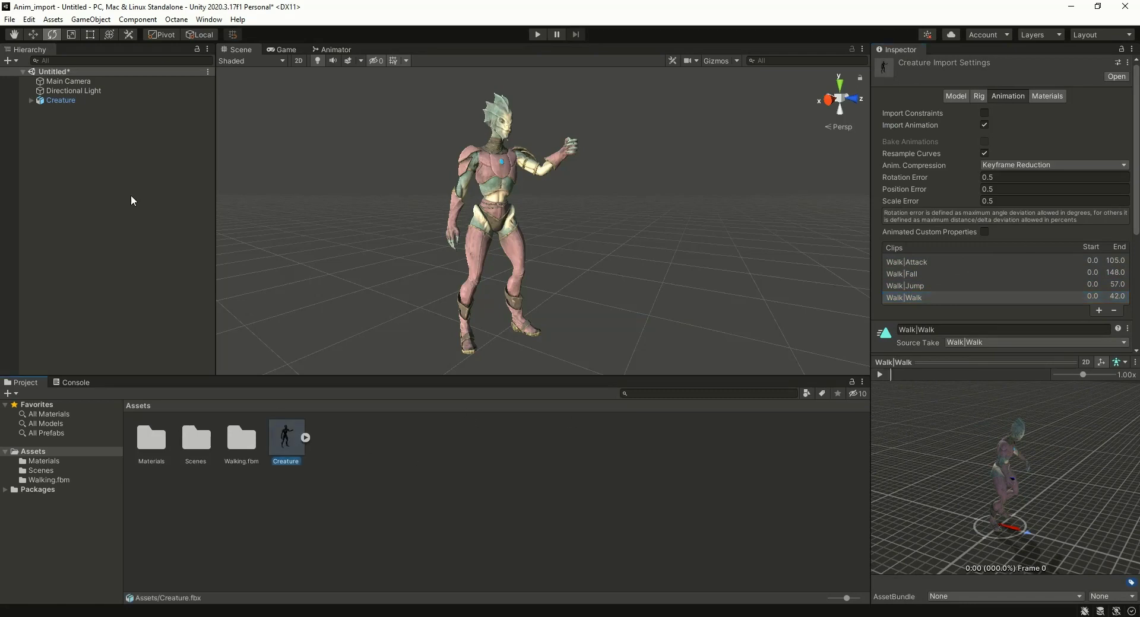
Step: Create an Animator Controller asset named Creature and open its empty Animator graph
{"action": "left_click", "coordinate": [62, 101]}
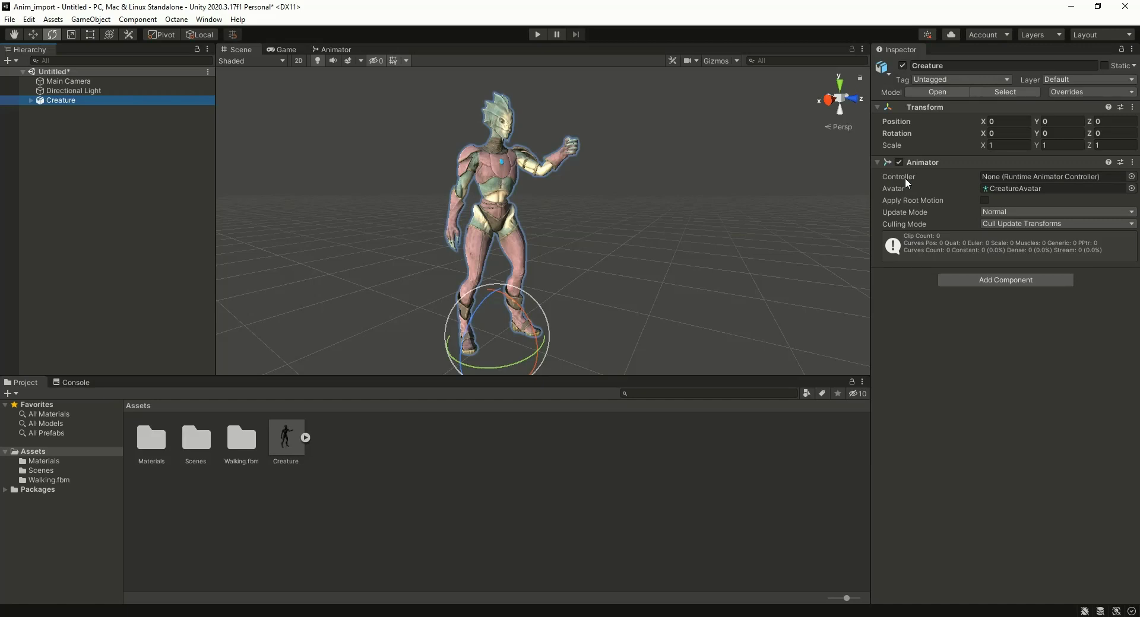
{"action": "right_click", "coordinate": [407, 503]}
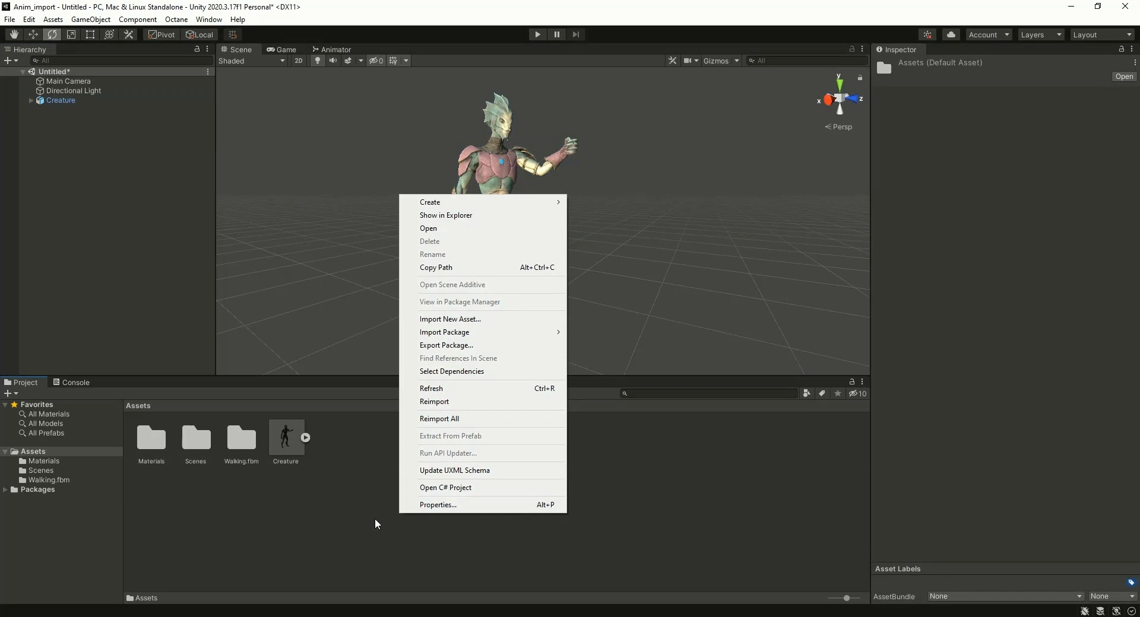
{"action": "mouse_move", "coordinate": [496, 204]}
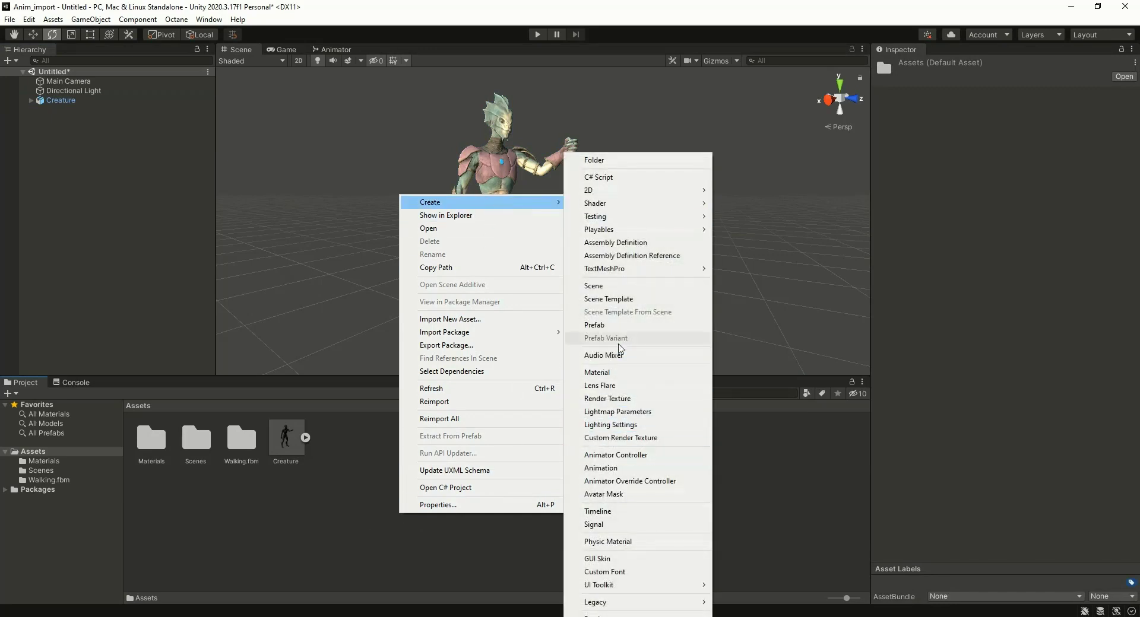
{"action": "left_click", "coordinate": [617, 455]}
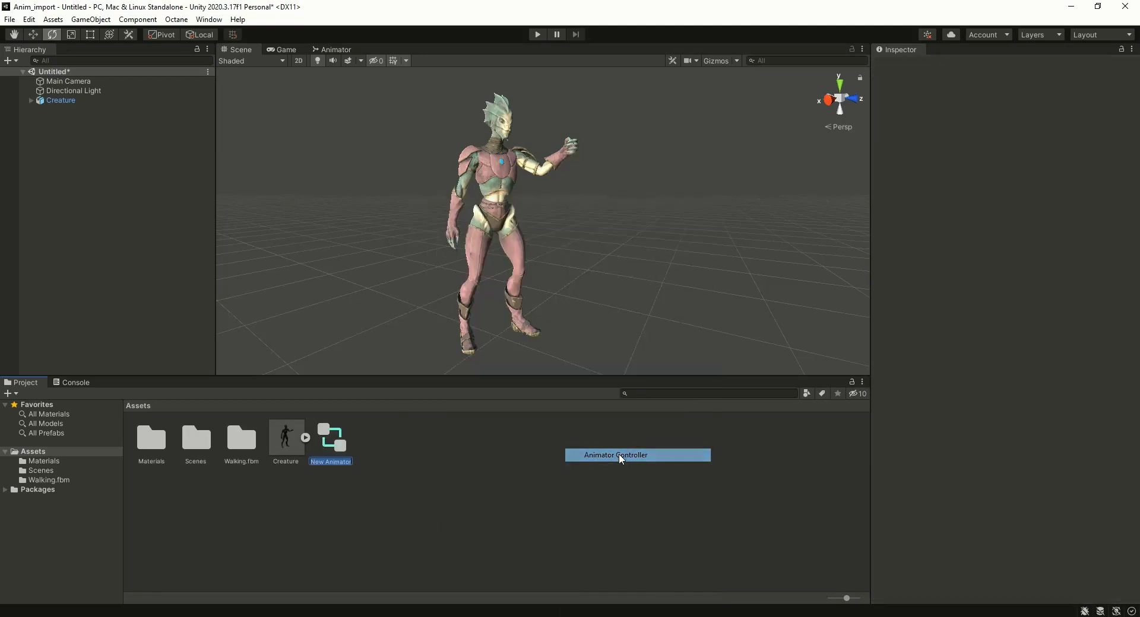
{"action": "type", "text": "Creature"}
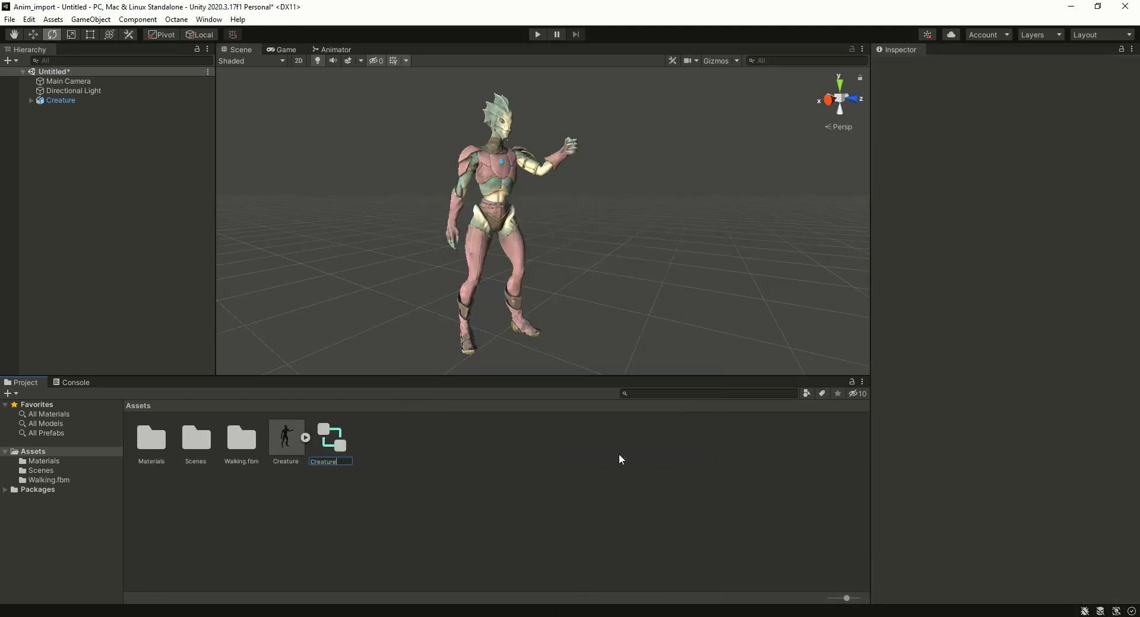
{"action": "key", "text": "Return"}
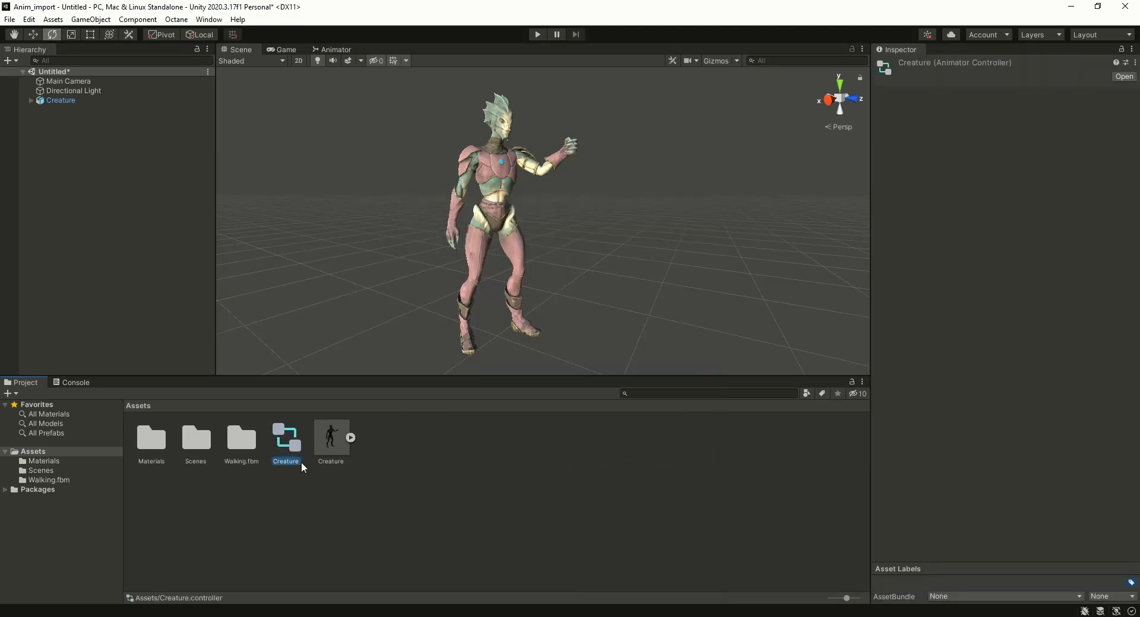
{"action": "double_click", "coordinate": [287, 440]}
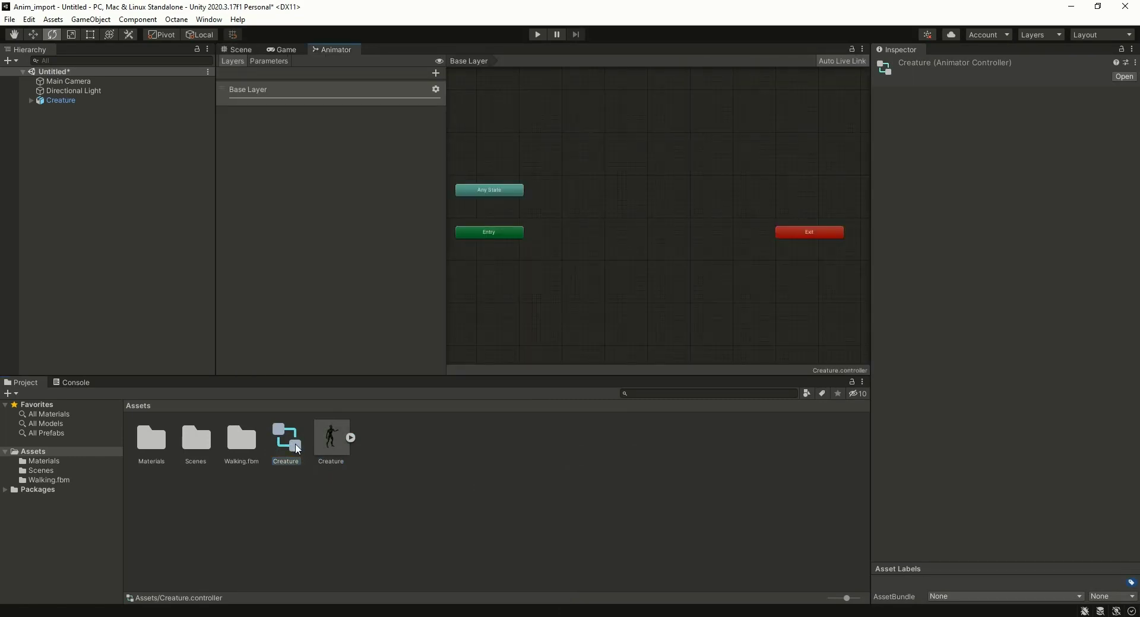
Step: Drop the Walk|Walk clip into the Animator as the default state, then start Play mode
{"action": "left_click", "coordinate": [351, 438]}
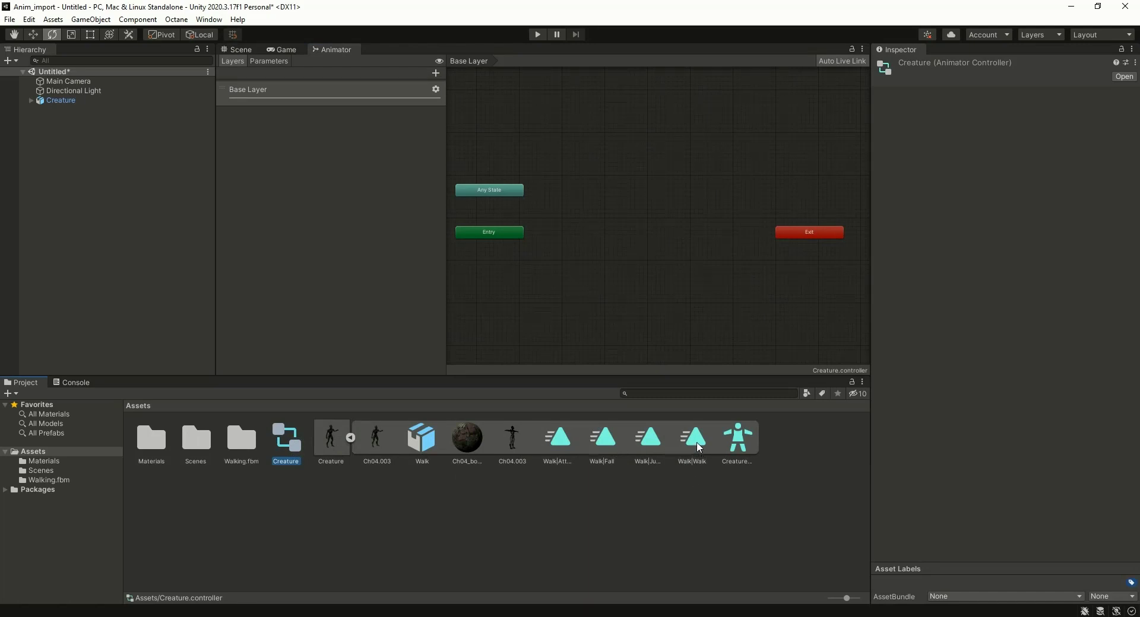
{"action": "left_click_drag", "start_coordinate": [699, 448], "coordinate": [567, 304]}
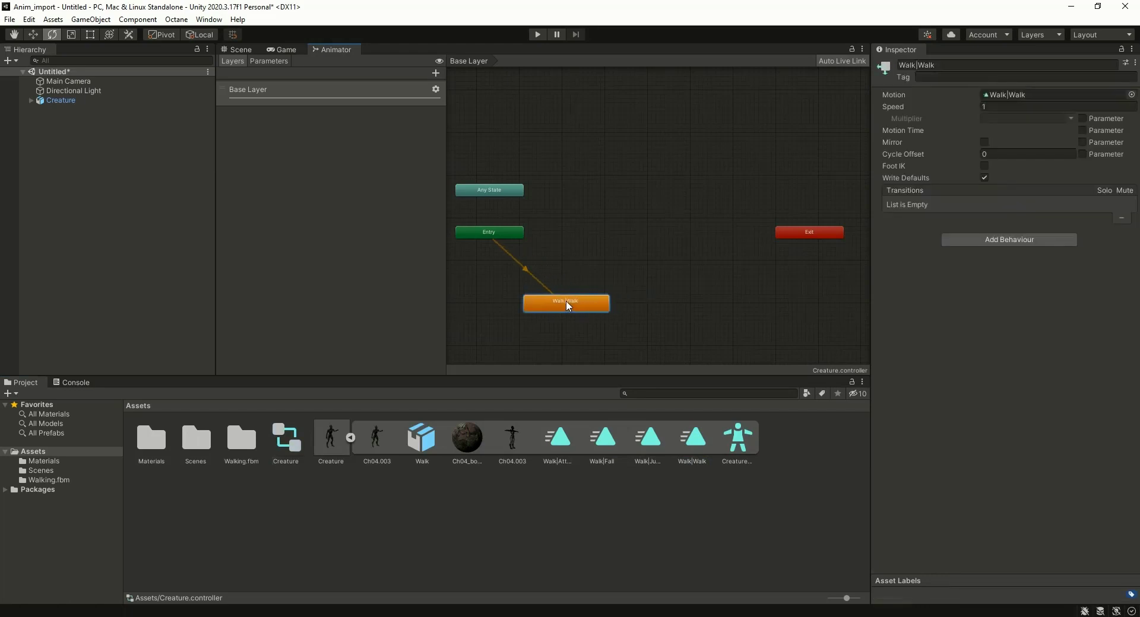
{"action": "left_click", "coordinate": [245, 51]}
{"action": "left_click", "coordinate": [538, 35]}
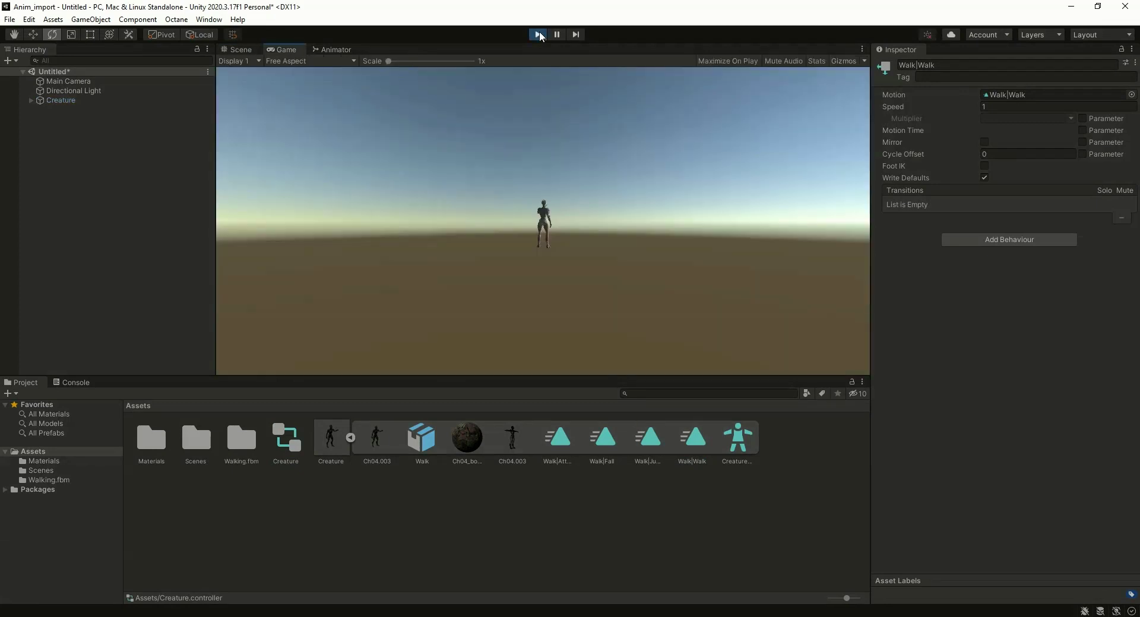
Step: Stop Play and assign the Creature controller to the Creature object's Animator
{"action": "left_click", "coordinate": [255, 51]}
{"action": "left_click", "coordinate": [538, 34]}
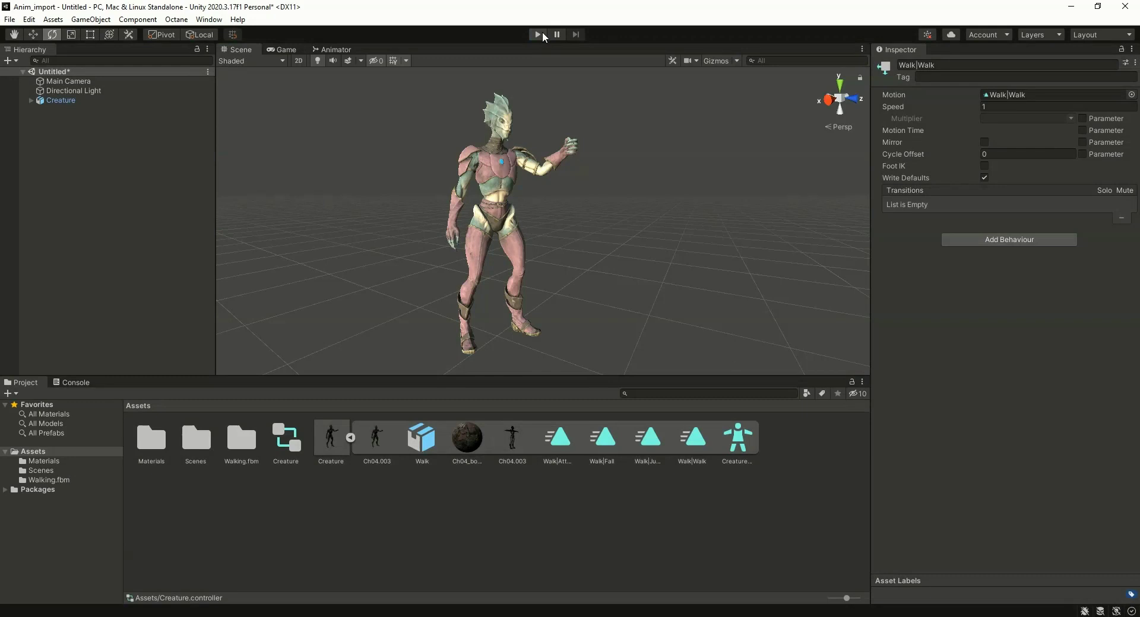
{"action": "left_click", "coordinate": [70, 100]}
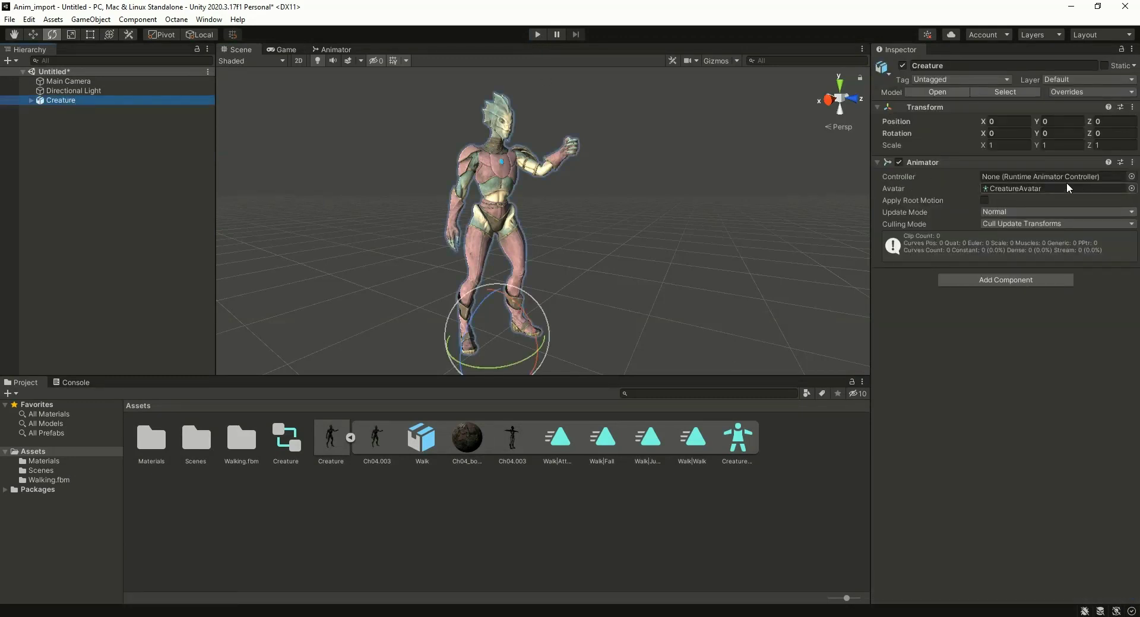
{"action": "left_click", "coordinate": [1133, 177]}
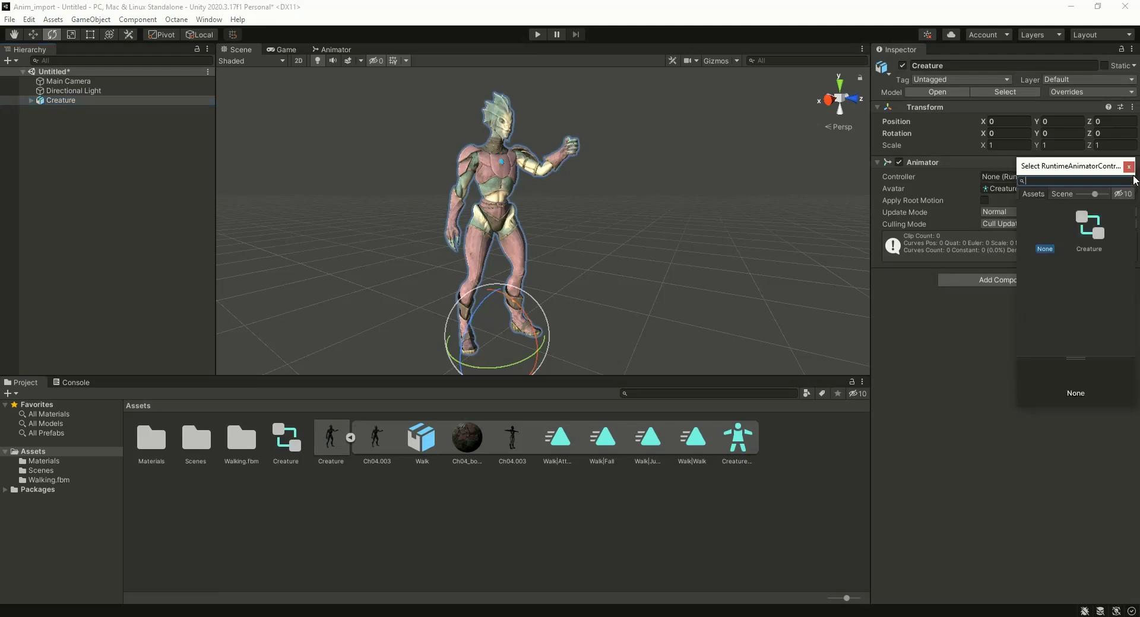
{"action": "left_click_drag", "start_coordinate": [1087, 172], "coordinate": [906, 184]}
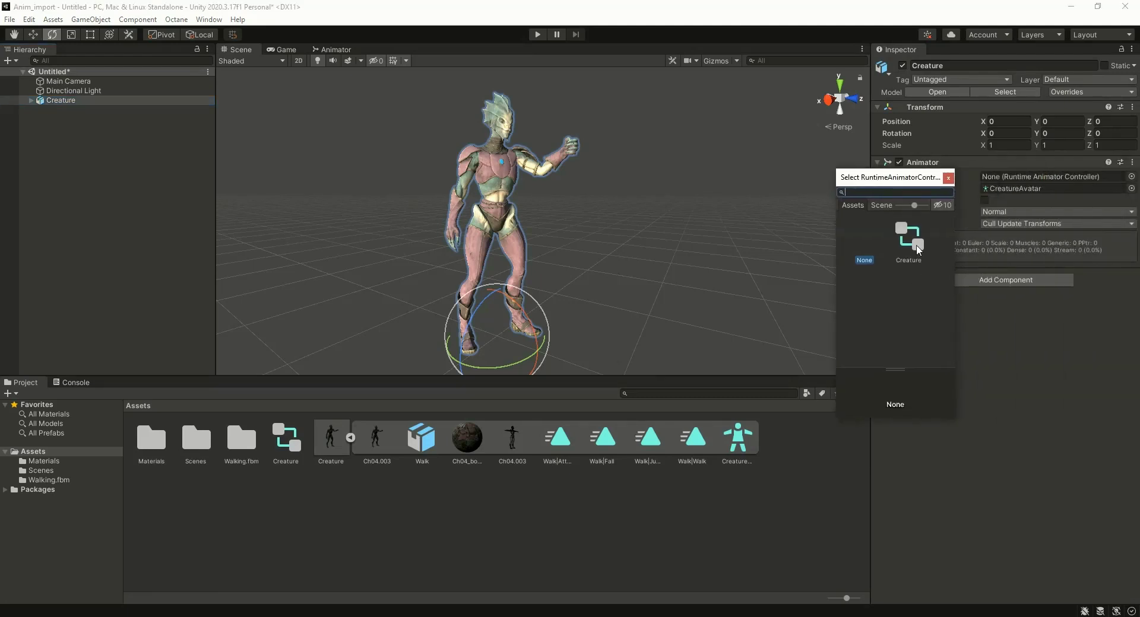
{"action": "double_click", "coordinate": [913, 243]}
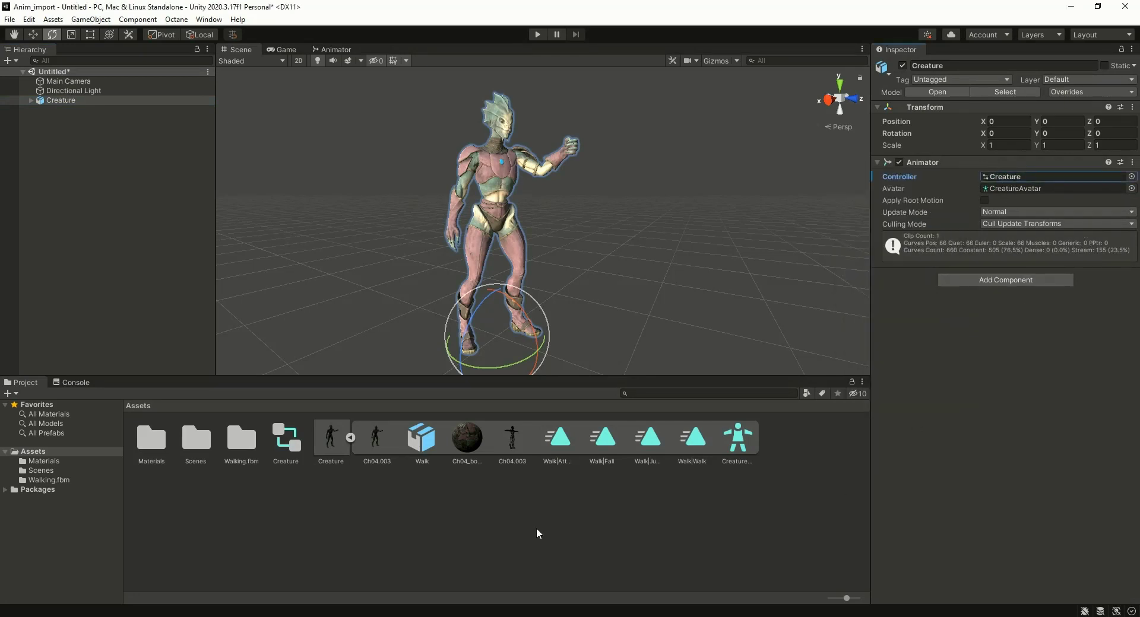
{"action": "left_click", "coordinate": [350, 438]}
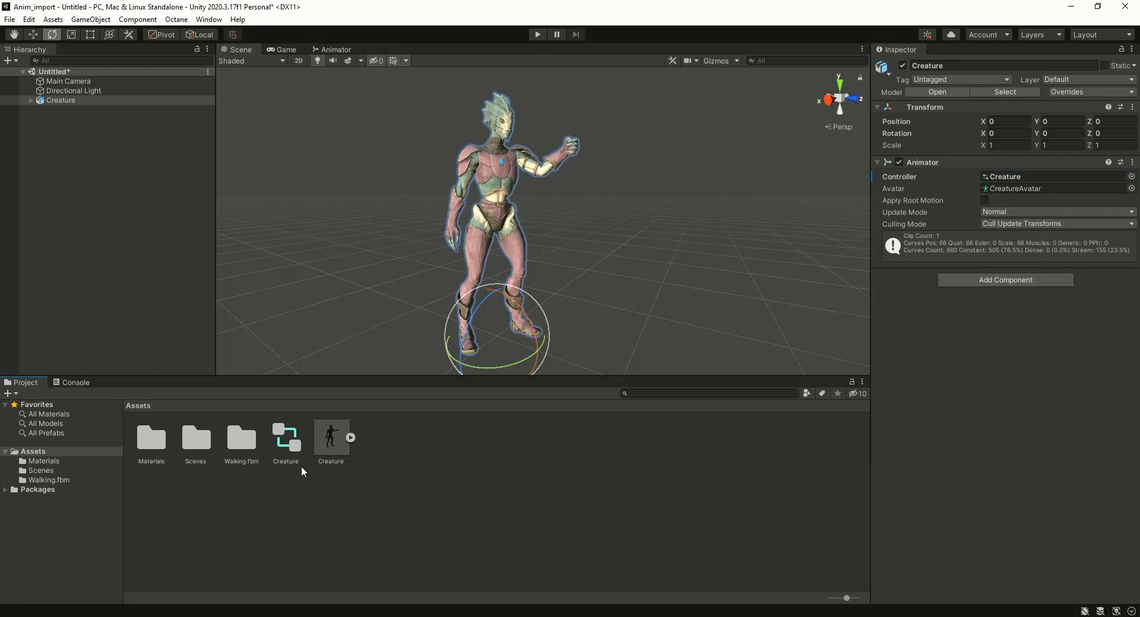
Step: Play the scene and orbit around the walking creature, then stop Play mode
{"action": "left_click", "coordinate": [538, 35]}
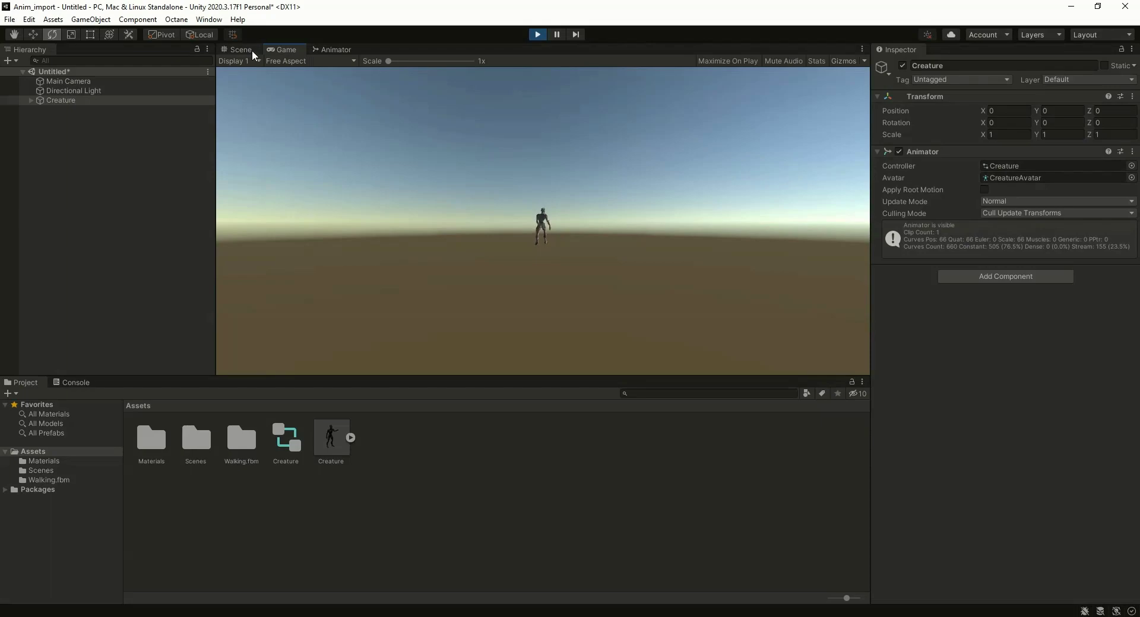
{"action": "left_click", "coordinate": [251, 50]}
{"action": "left_click_drag", "start_coordinate": [759, 222], "coordinate": [471, 235], "text": "alt"}
{"action": "key", "text": "ctrl+p"}
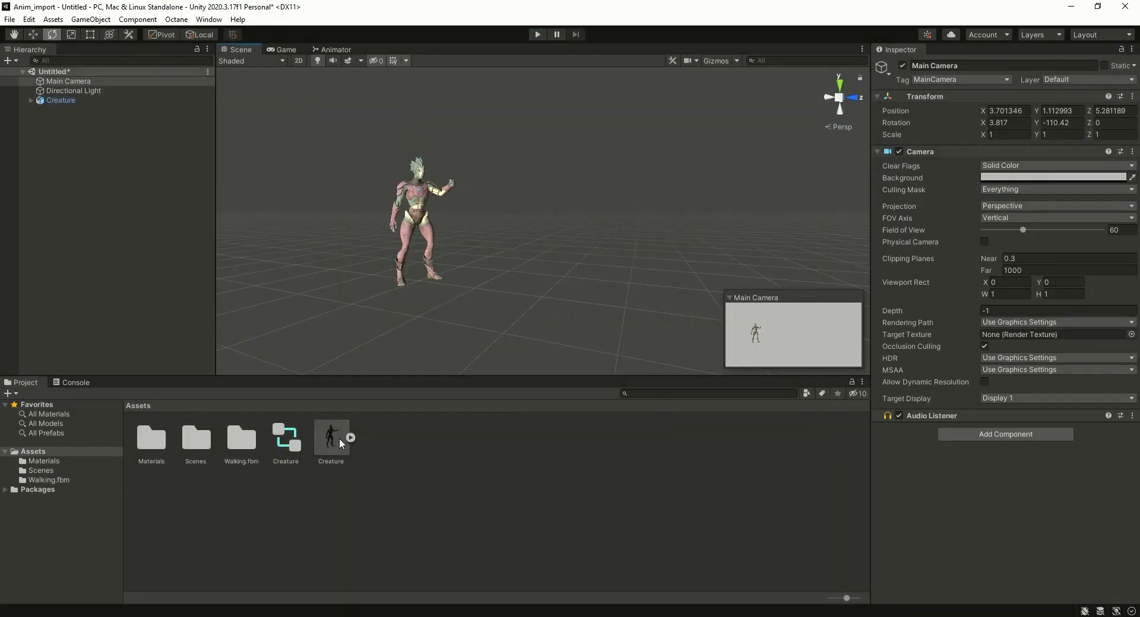
Step: Add a Walk|Jump state with a transition from Walk|Walk, then play the scene to test it
{"action": "double_click", "coordinate": [293, 444]}
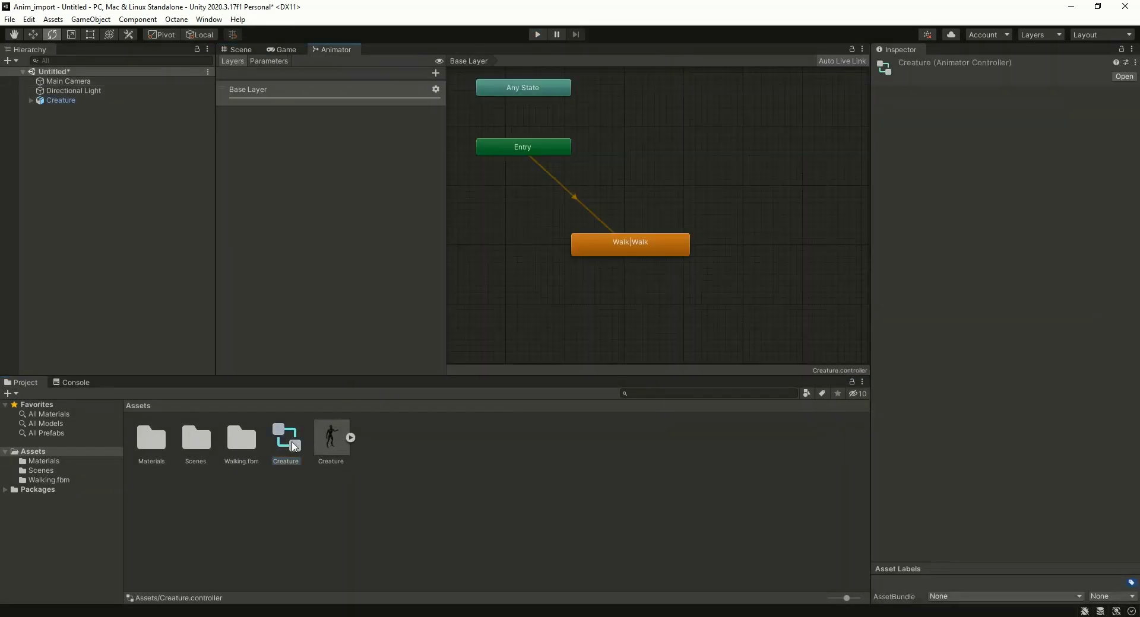
{"action": "left_click", "coordinate": [351, 438]}
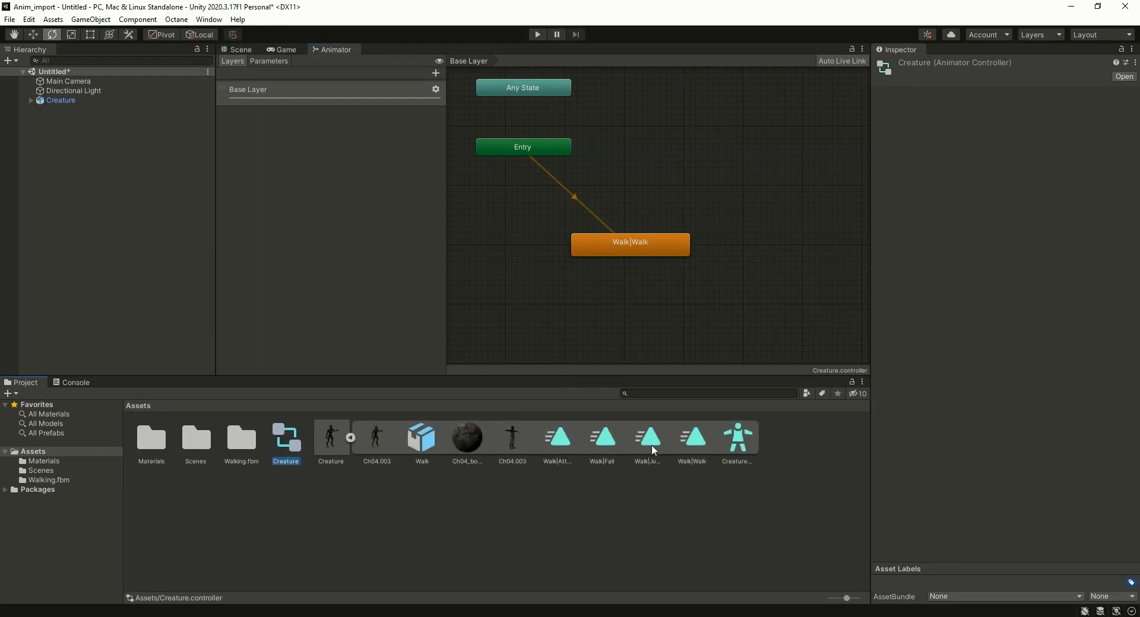
{"action": "left_click_drag", "start_coordinate": [650, 444], "coordinate": [643, 302]}
{"action": "left_click_drag", "start_coordinate": [642, 245], "coordinate": [549, 237]}
{"action": "right_click", "coordinate": [549, 238]}
{"action": "left_click", "coordinate": [588, 243]}
{"action": "left_click", "coordinate": [564, 243]}
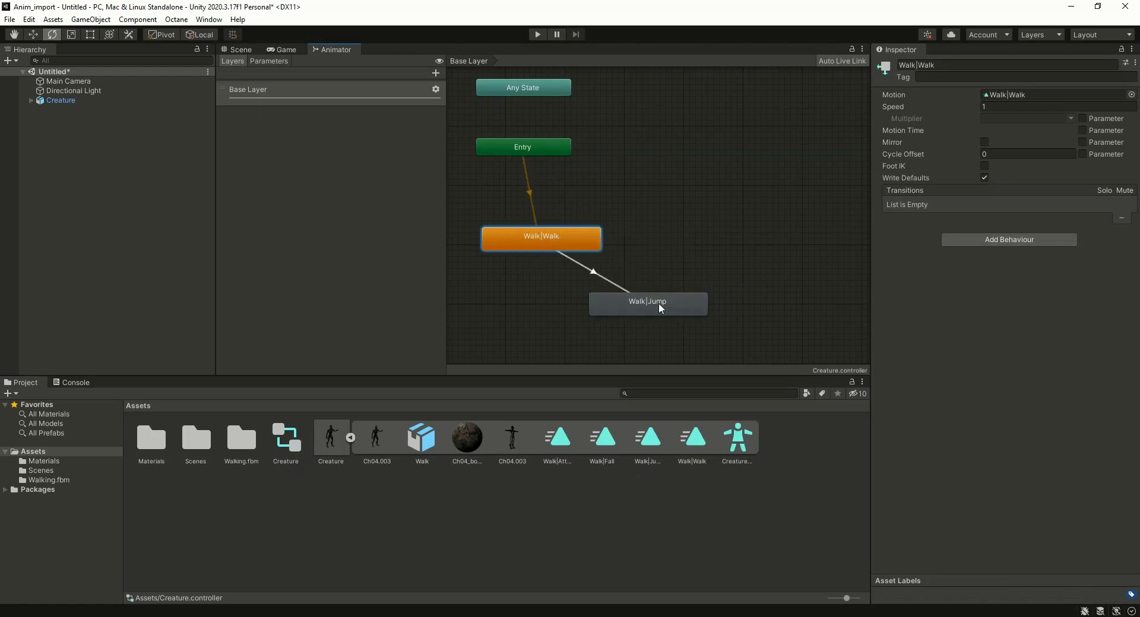
{"action": "left_click", "coordinate": [658, 303]}
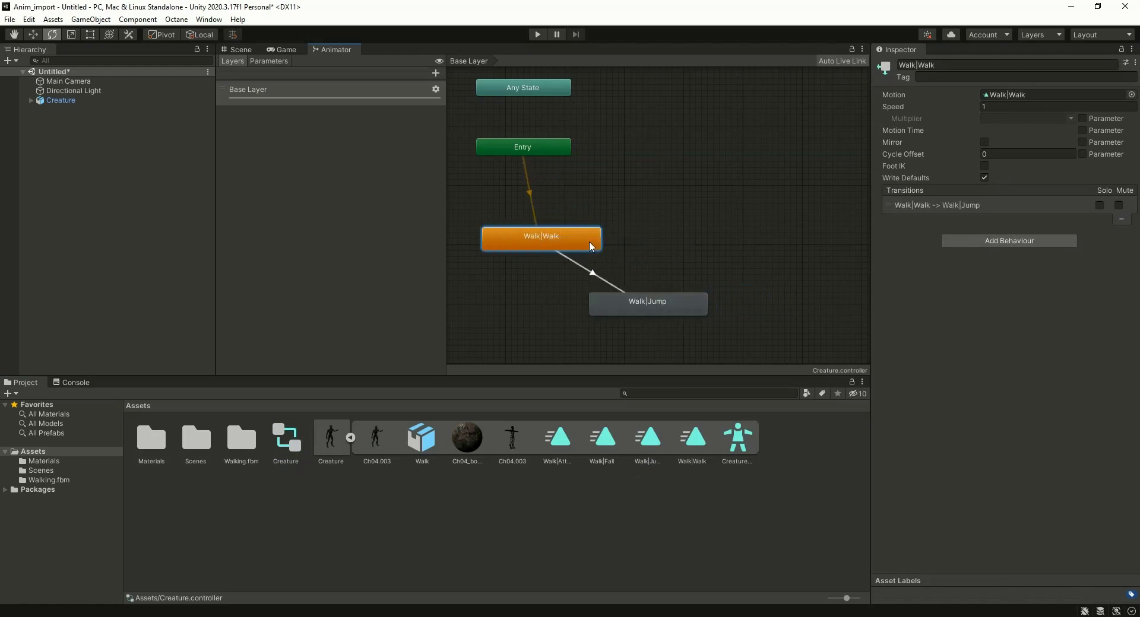
{"action": "left_click", "coordinate": [244, 49]}
{"action": "left_click", "coordinate": [537, 34]}
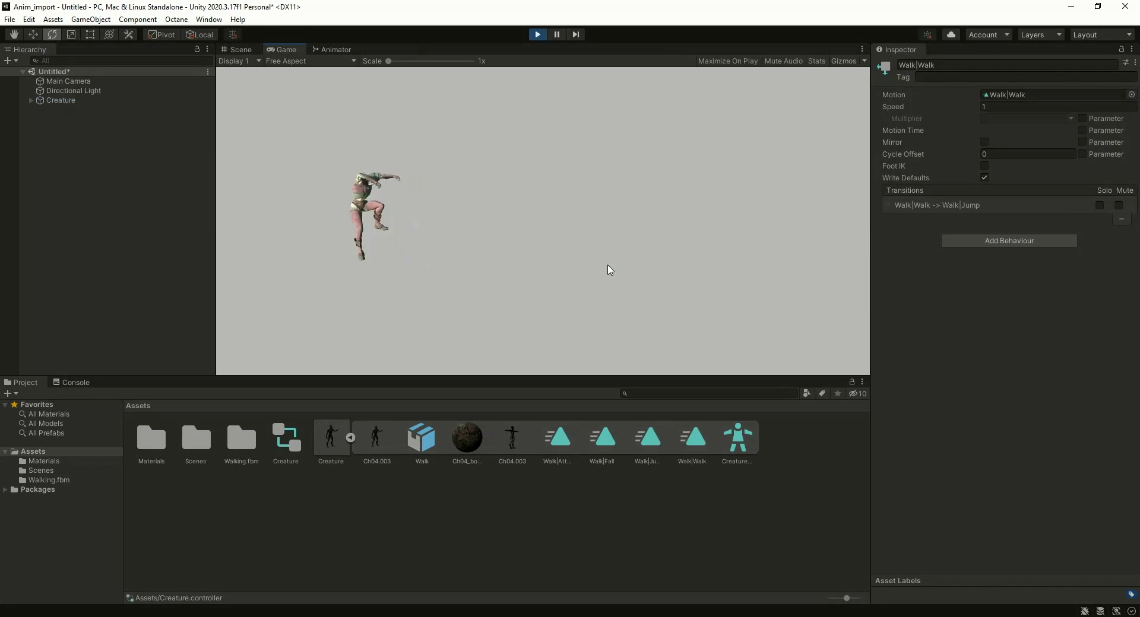
{"action": "left_click", "coordinate": [536, 34]}
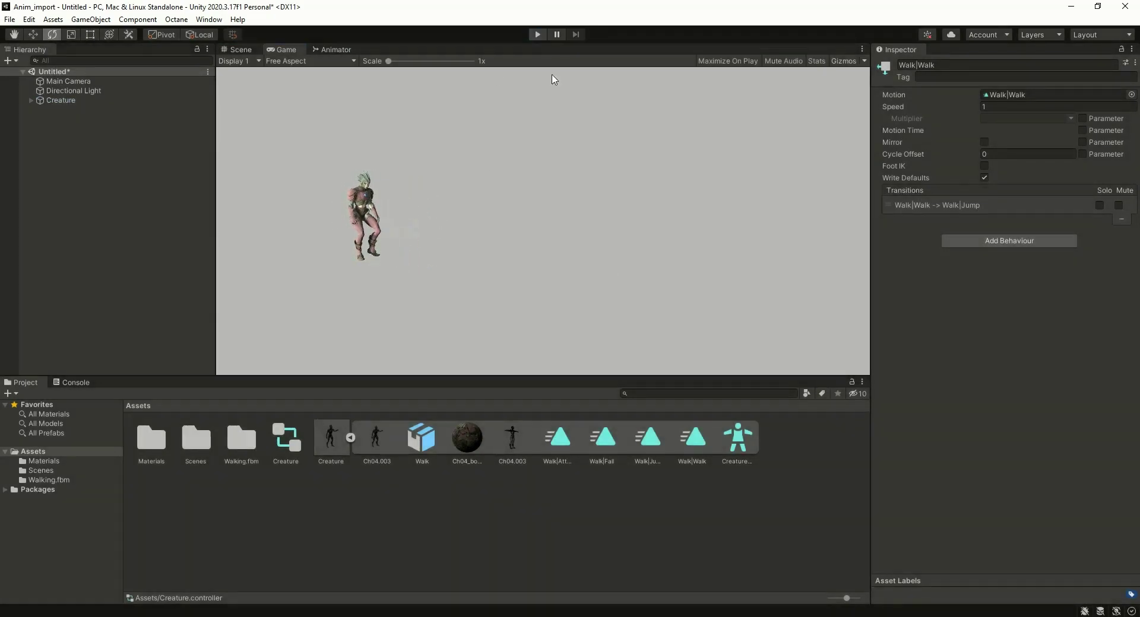
{"action": "right_click_drag", "start_coordinate": [536, 221], "coordinate": [604, 284], "text": "alt"}
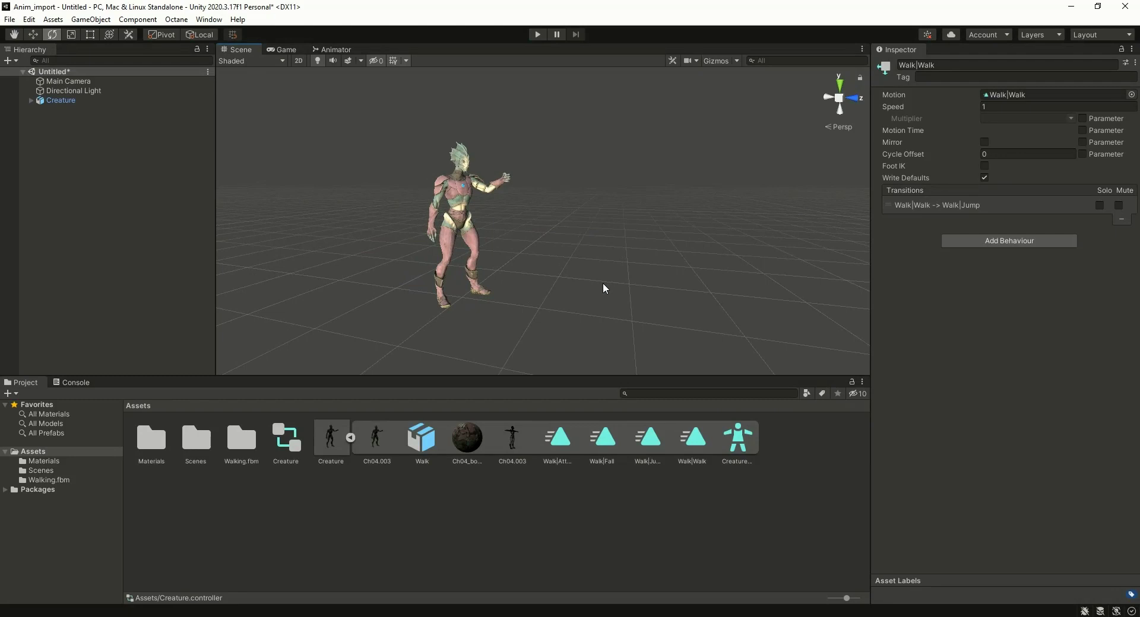
{"action": "left_click", "coordinate": [537, 34]}
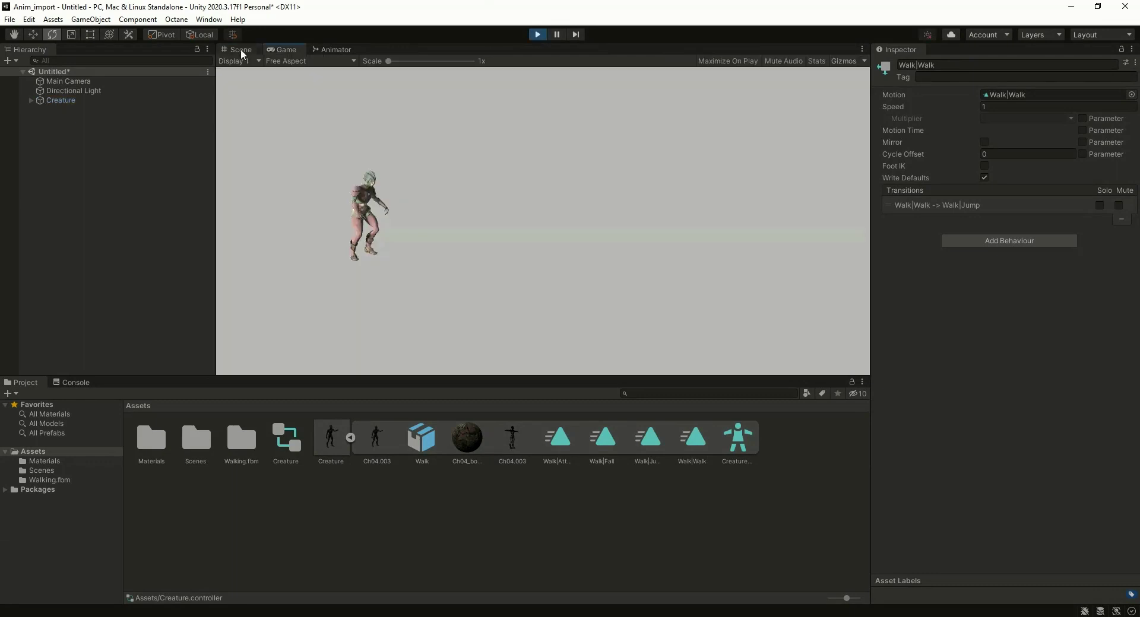
{"action": "left_click", "coordinate": [240, 49]}
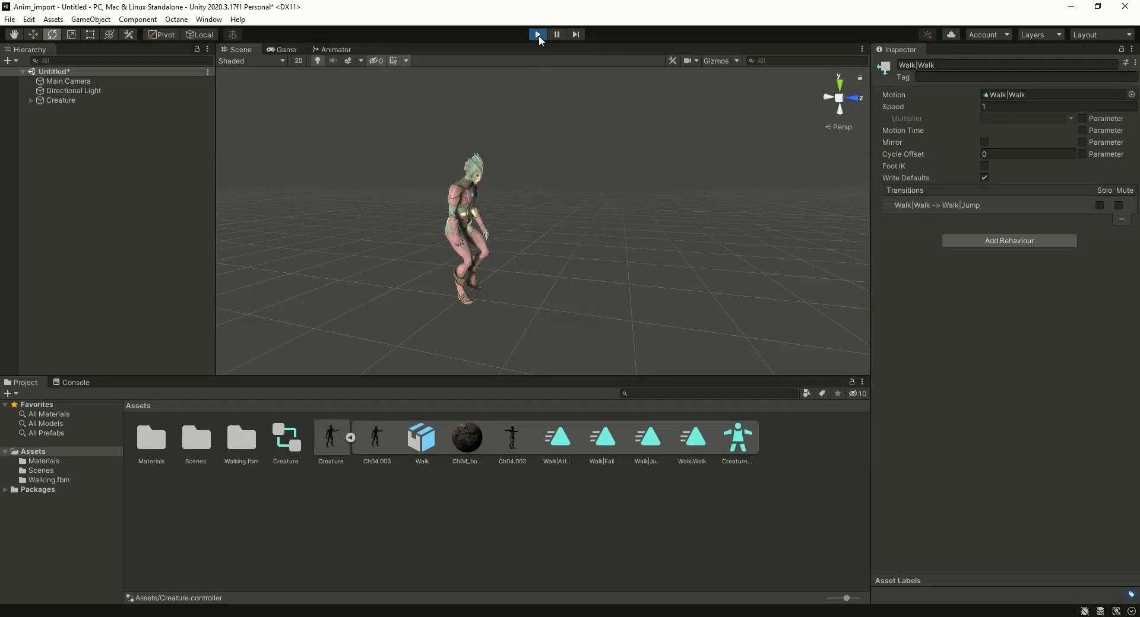
{"action": "left_click", "coordinate": [538, 34]}
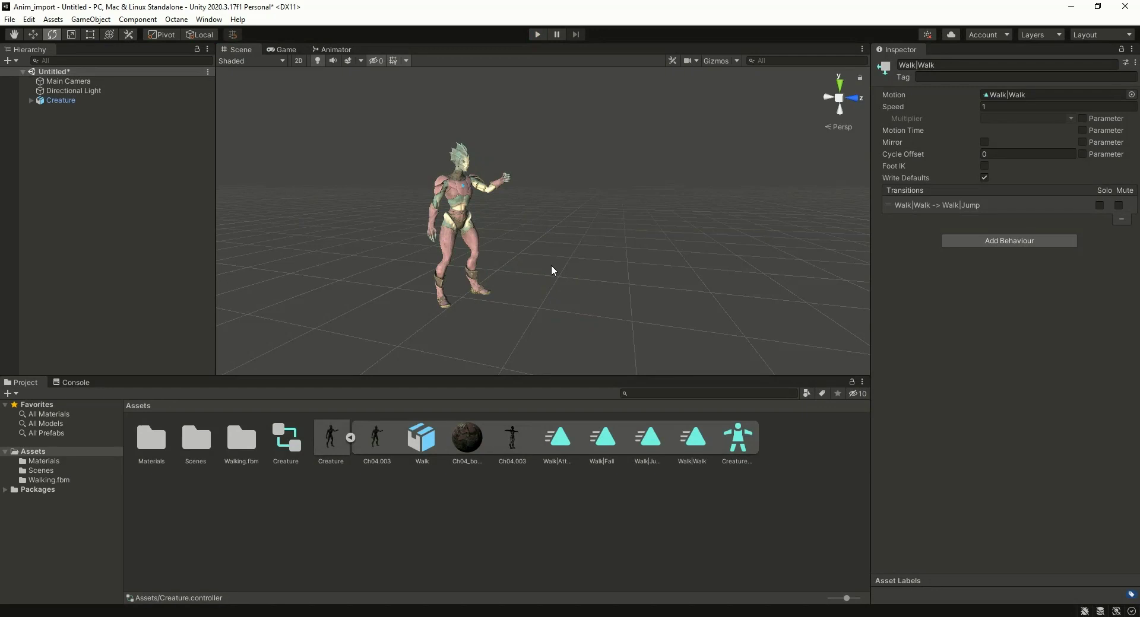
Step: Set the Creature model's root node to Walk/mixamorig10:Hips and apply the rig change
{"action": "left_click", "coordinate": [62, 100]}
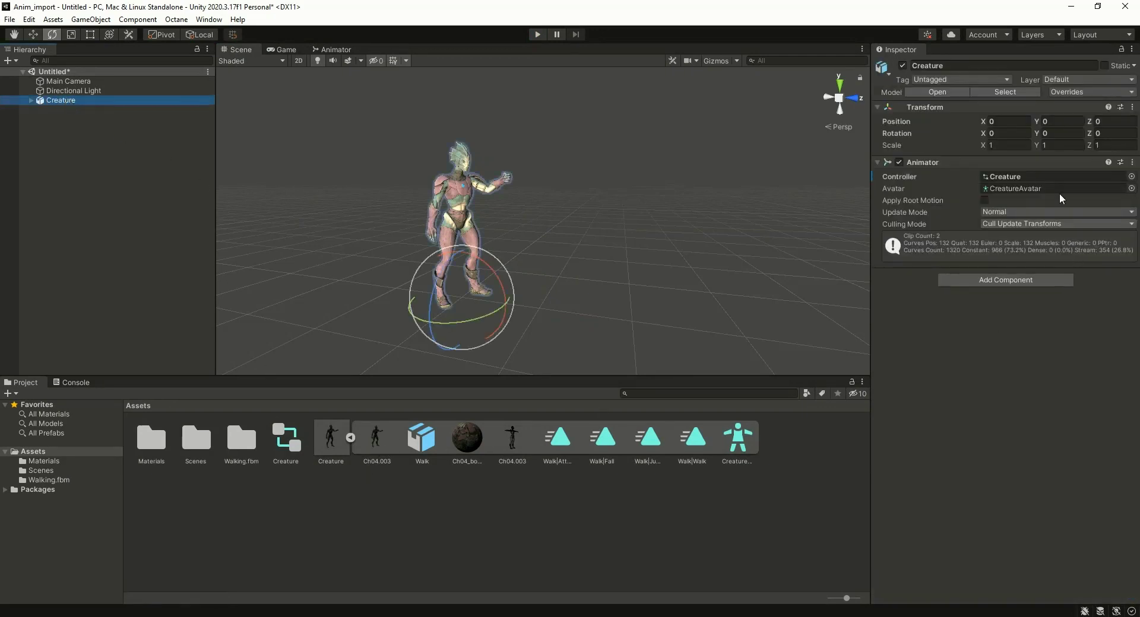
{"action": "left_click", "coordinate": [1007, 89]}
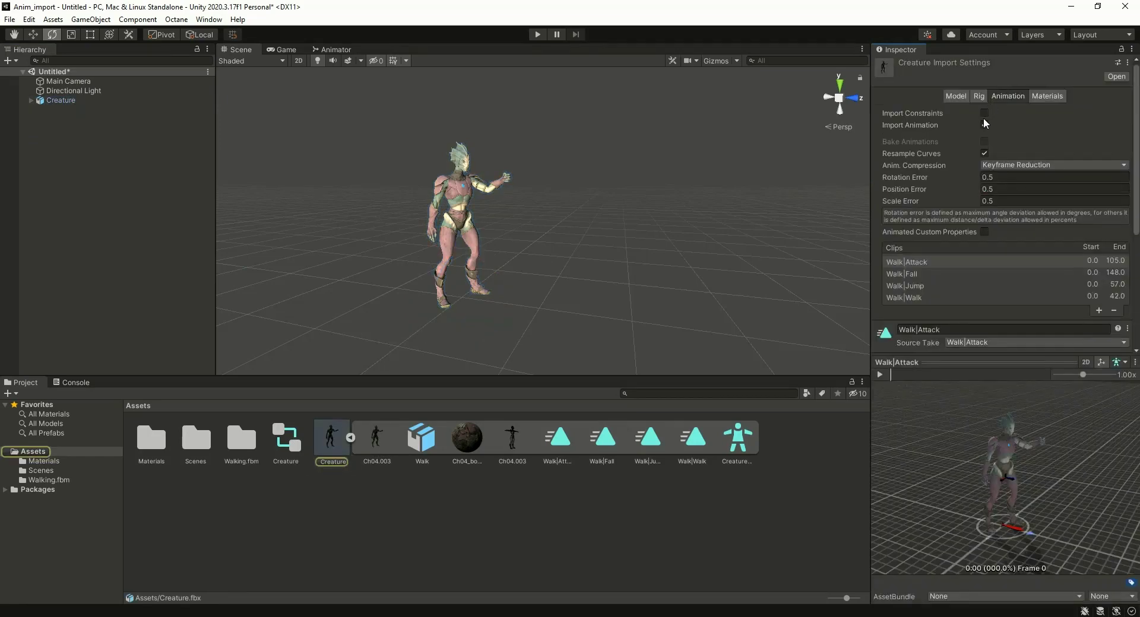
{"action": "left_click", "coordinate": [980, 96]}
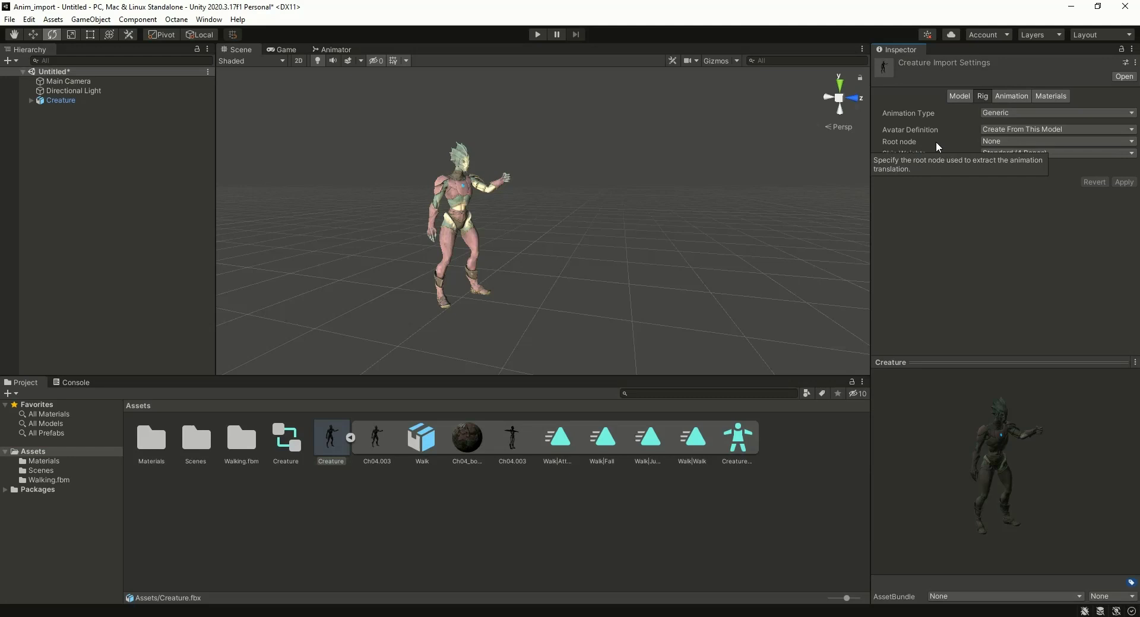
{"action": "left_click", "coordinate": [992, 141]}
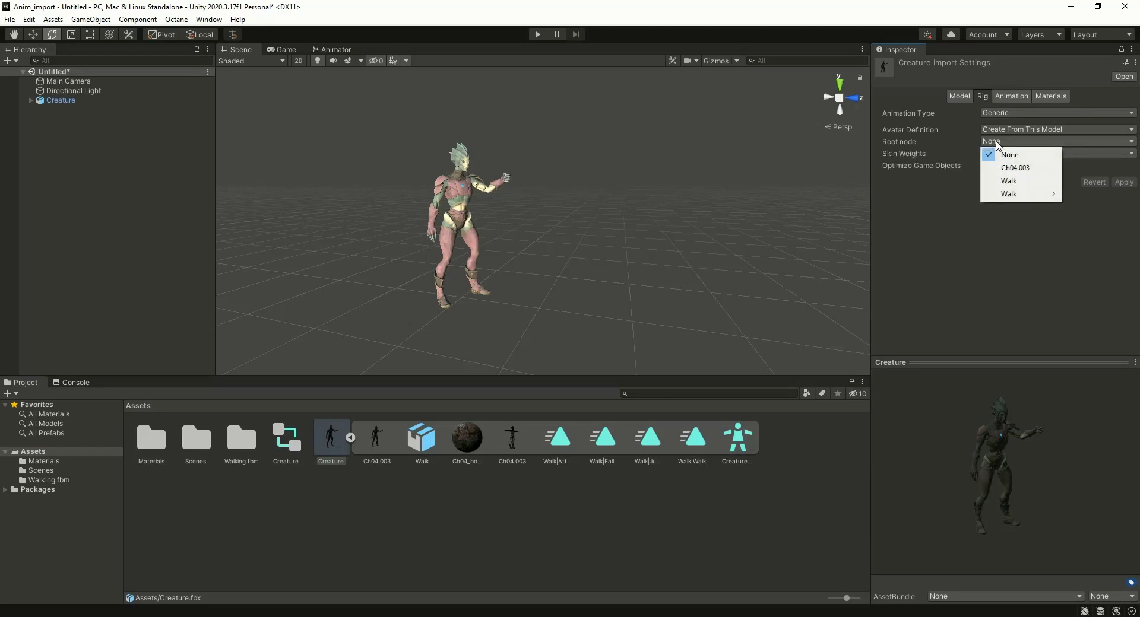
{"action": "mouse_move", "coordinate": [1008, 196]}
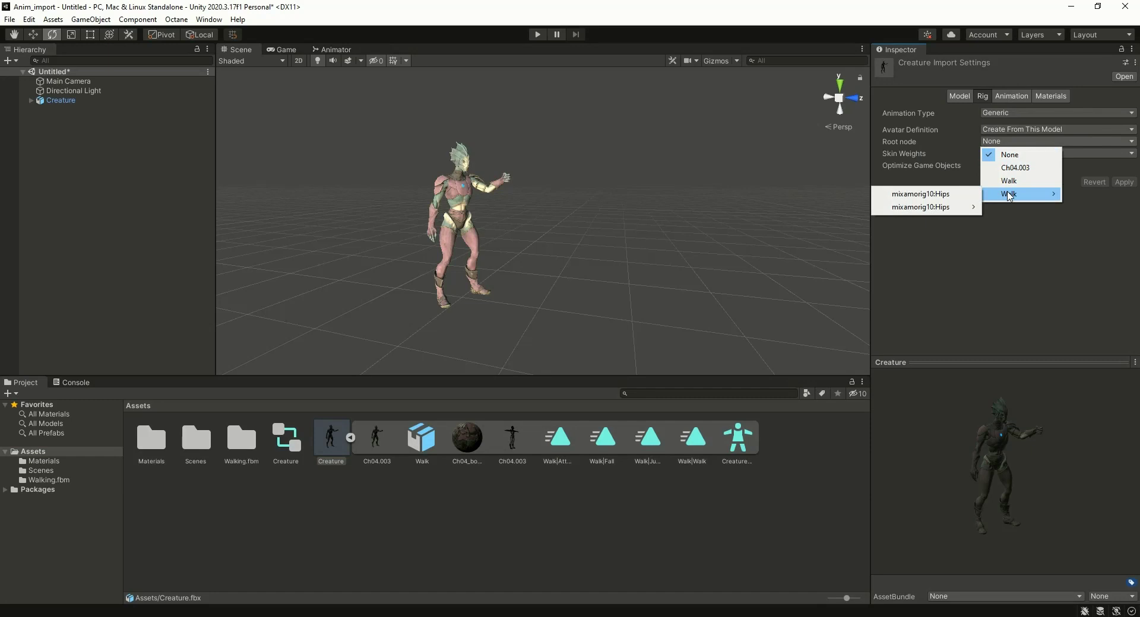
{"action": "left_click", "coordinate": [926, 194]}
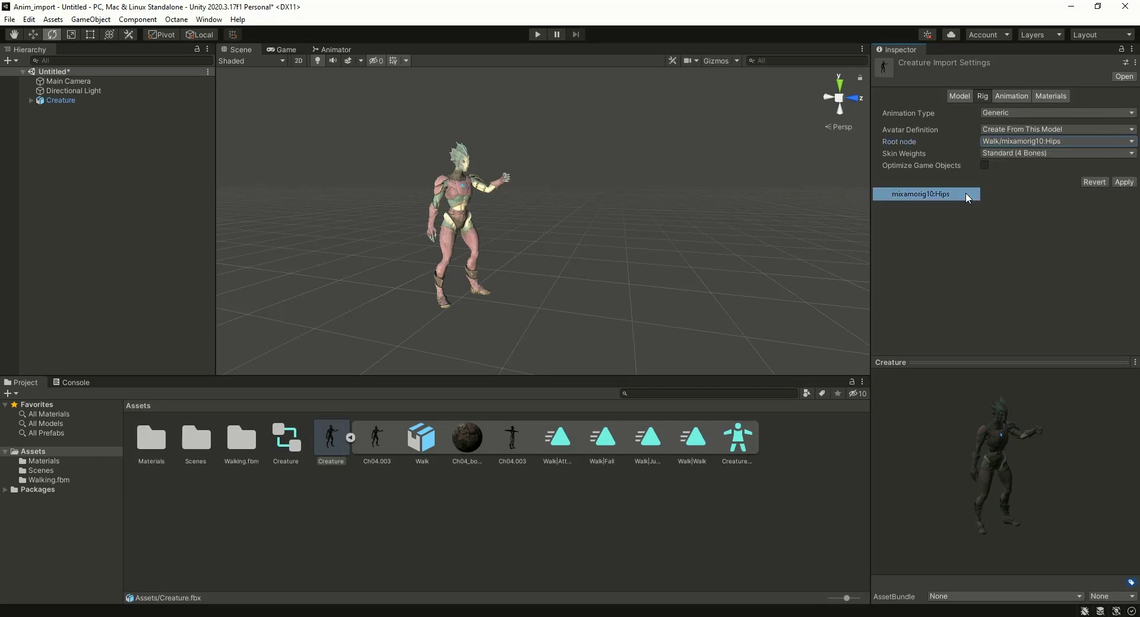
{"action": "left_click", "coordinate": [1127, 184]}
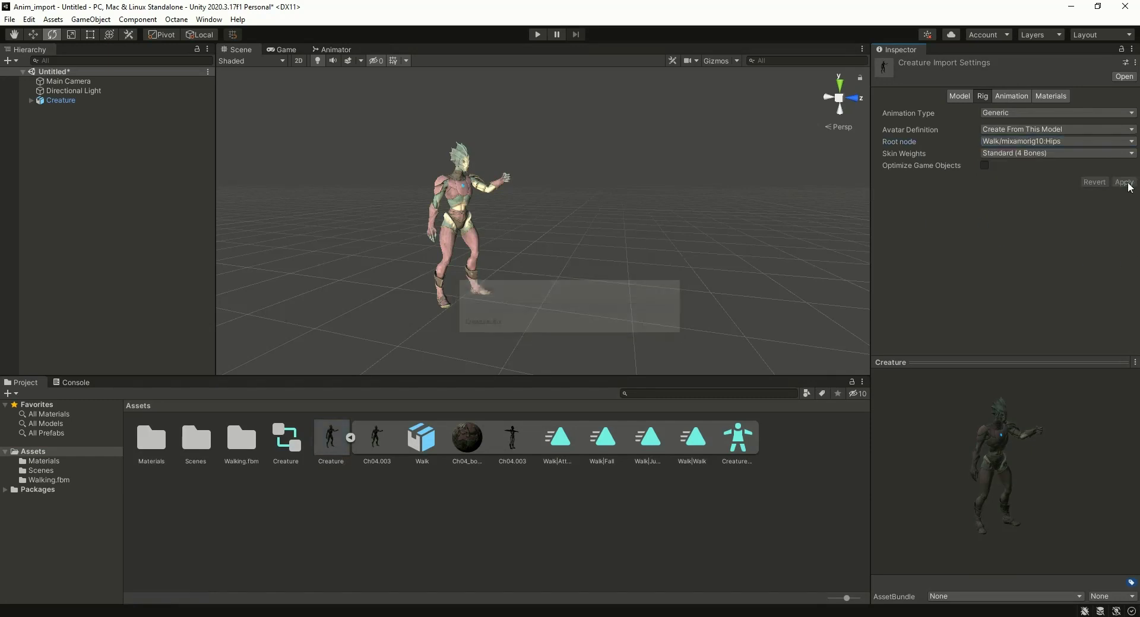
Step: Enable Apply Root Motion on the Creature object and test it in Play mode
{"action": "left_click", "coordinate": [351, 438]}
{"action": "left_click", "coordinate": [332, 433]}
{"action": "left_click", "coordinate": [452, 231]}
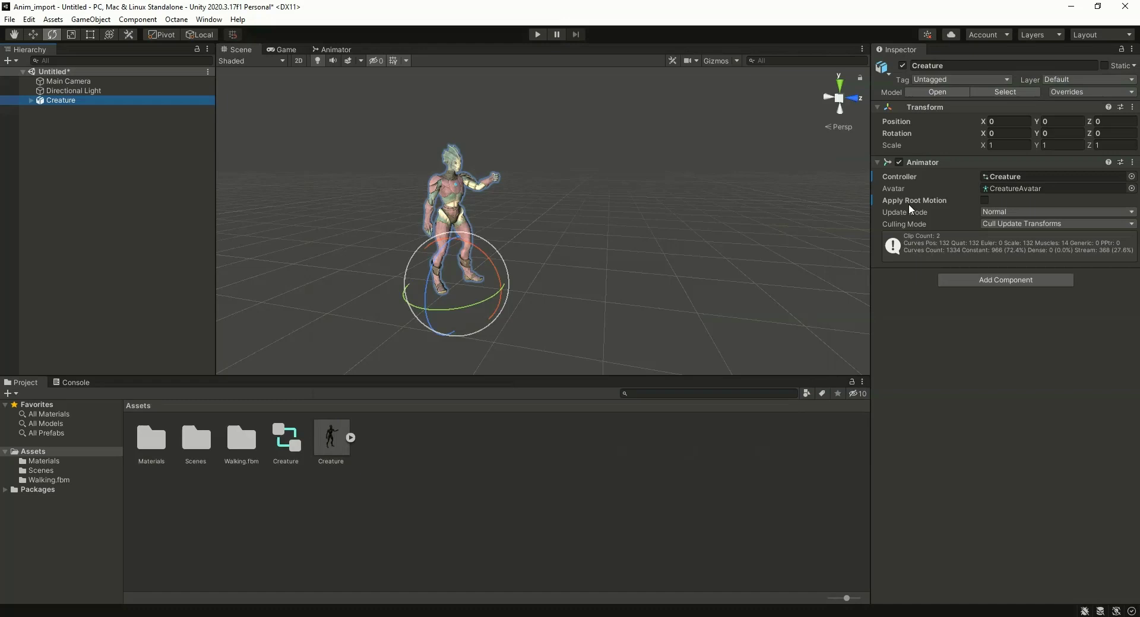
{"action": "left_click", "coordinate": [985, 200]}
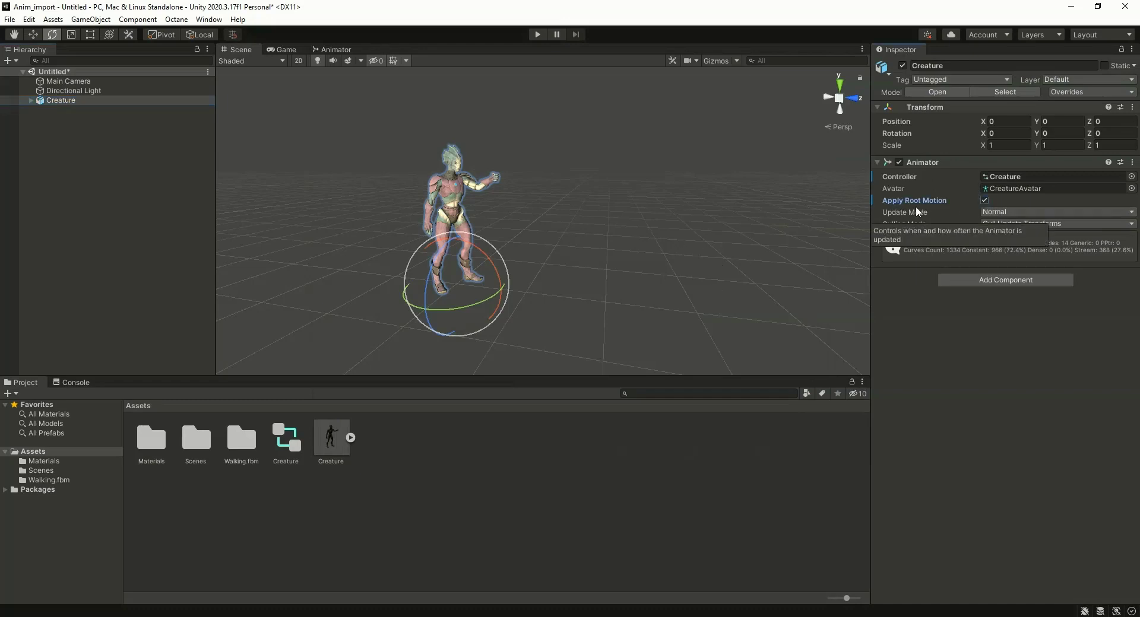
{"action": "left_click", "coordinate": [537, 33]}
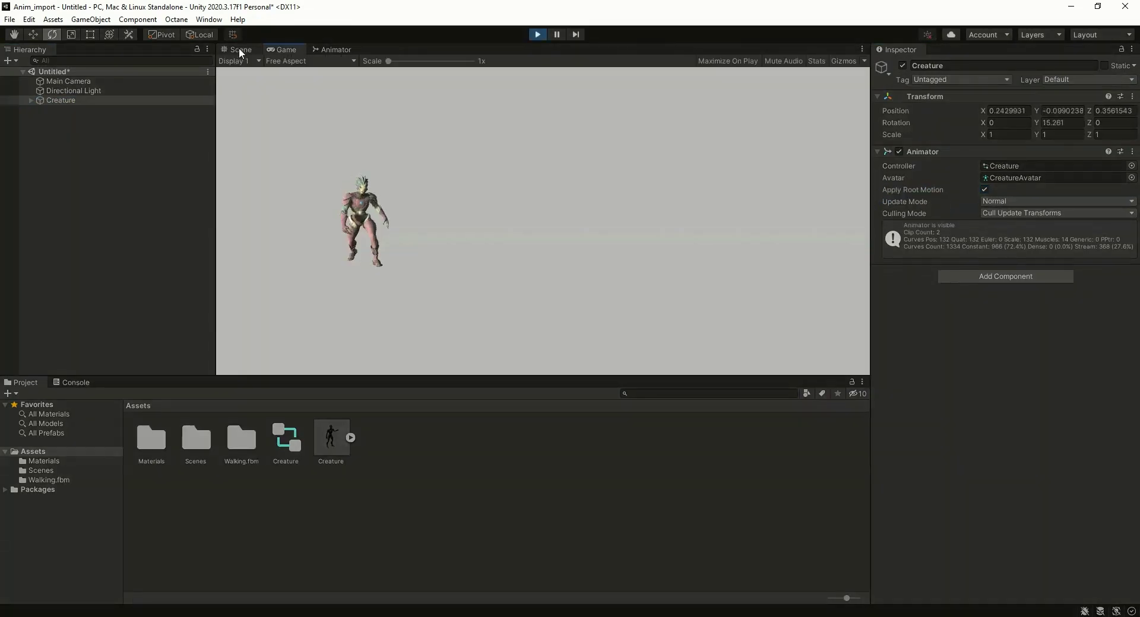
{"action": "left_click", "coordinate": [238, 49]}
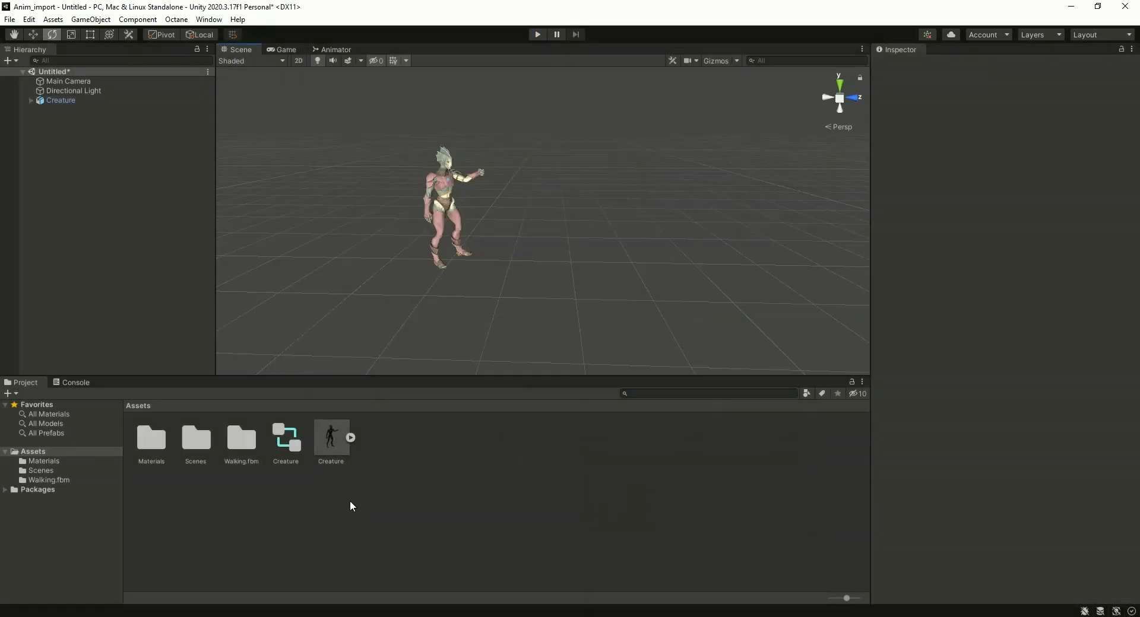
{"action": "key", "text": "ctrl+p"}
Step: Add a Walk|Walk 0 state below Walk|Jump, linked by a transition from Walk|Jump
{"action": "double_click", "coordinate": [286, 441]}
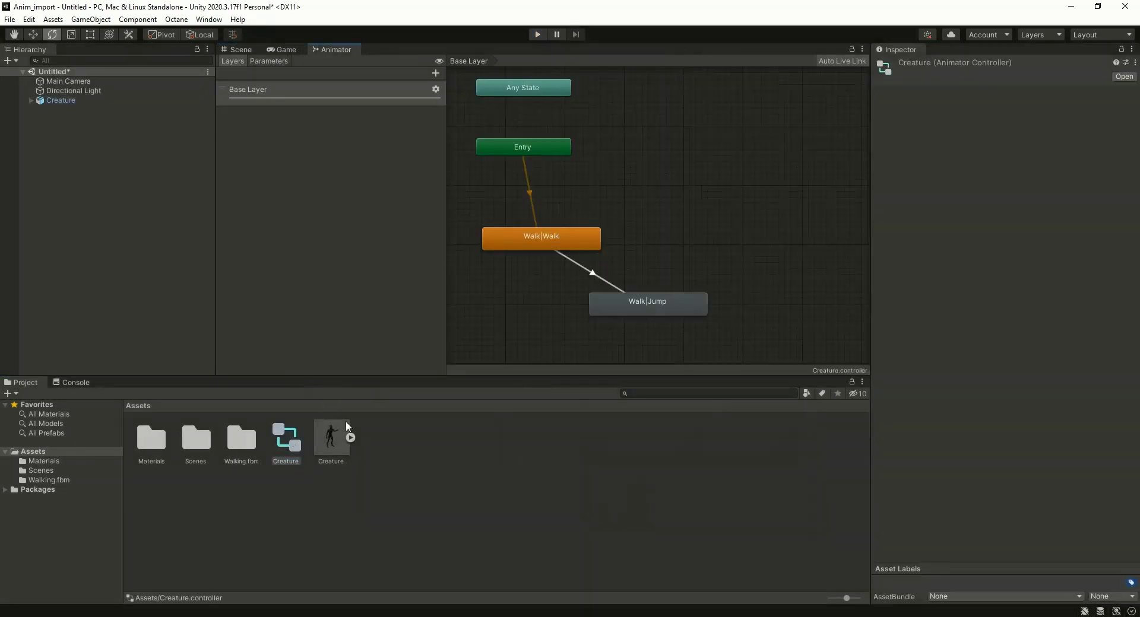
{"action": "left_click", "coordinate": [350, 439]}
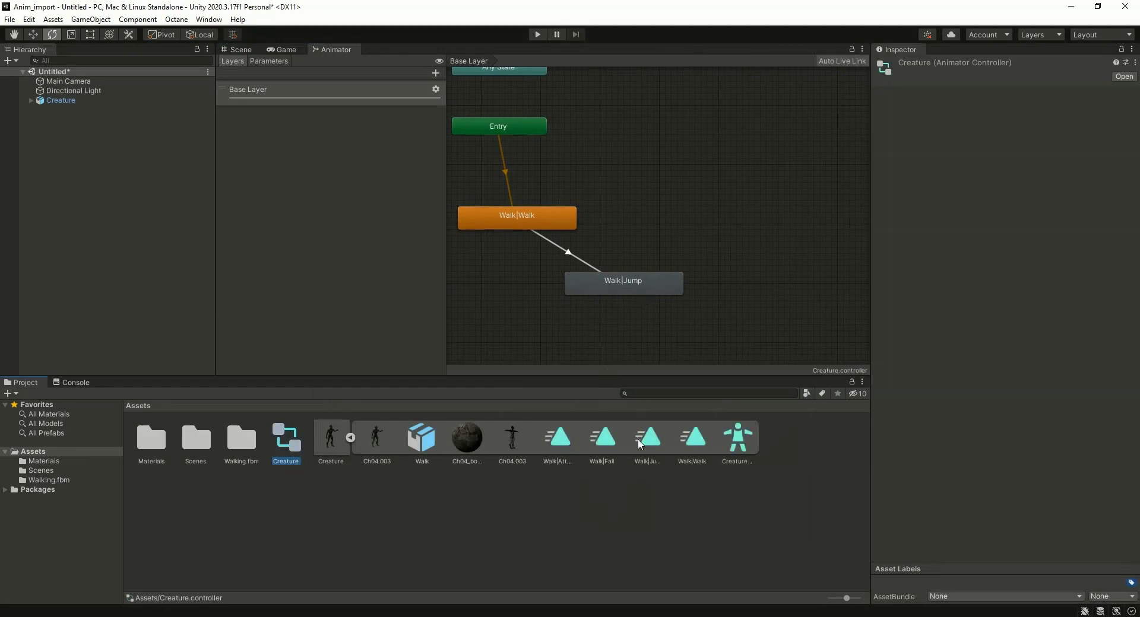
{"action": "left_click_drag", "start_coordinate": [696, 448], "coordinate": [730, 311]}
{"action": "left_click_drag", "start_coordinate": [636, 291], "coordinate": [544, 285]}
{"action": "right_click", "coordinate": [544, 283]}
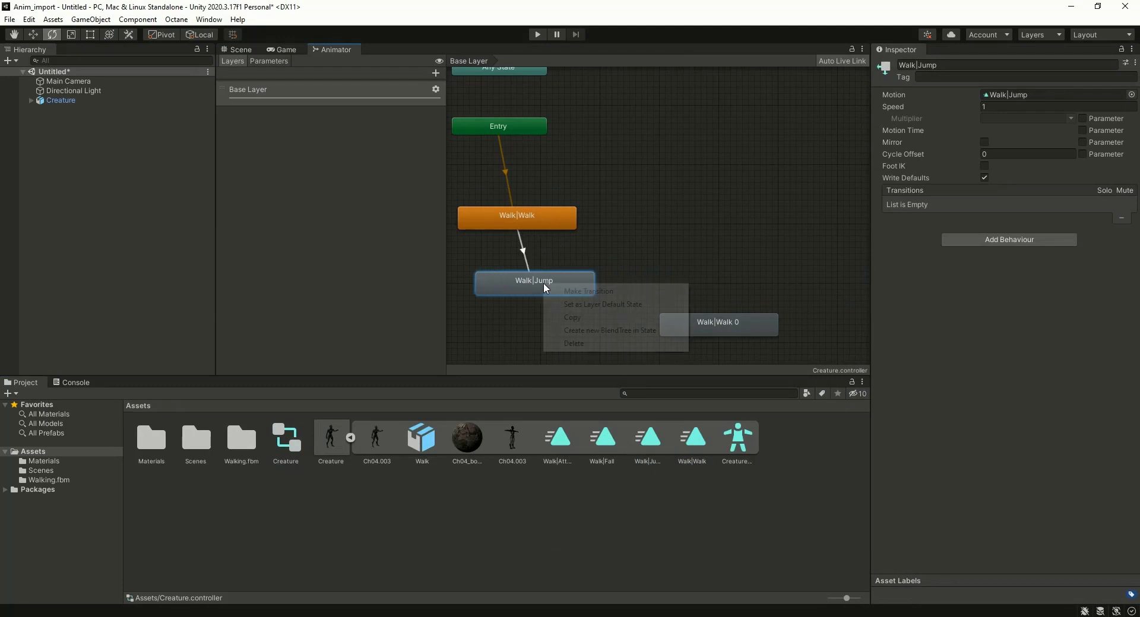
{"action": "left_click", "coordinate": [591, 292]}
{"action": "left_click", "coordinate": [716, 327]}
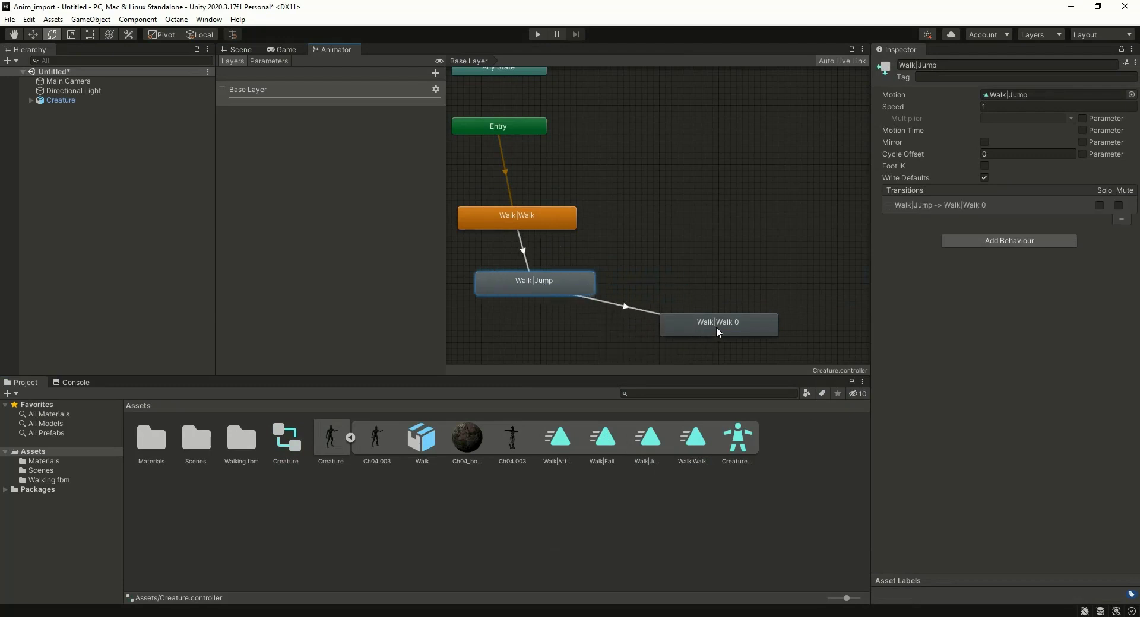
{"action": "left_click_drag", "start_coordinate": [717, 328], "coordinate": [650, 344]}
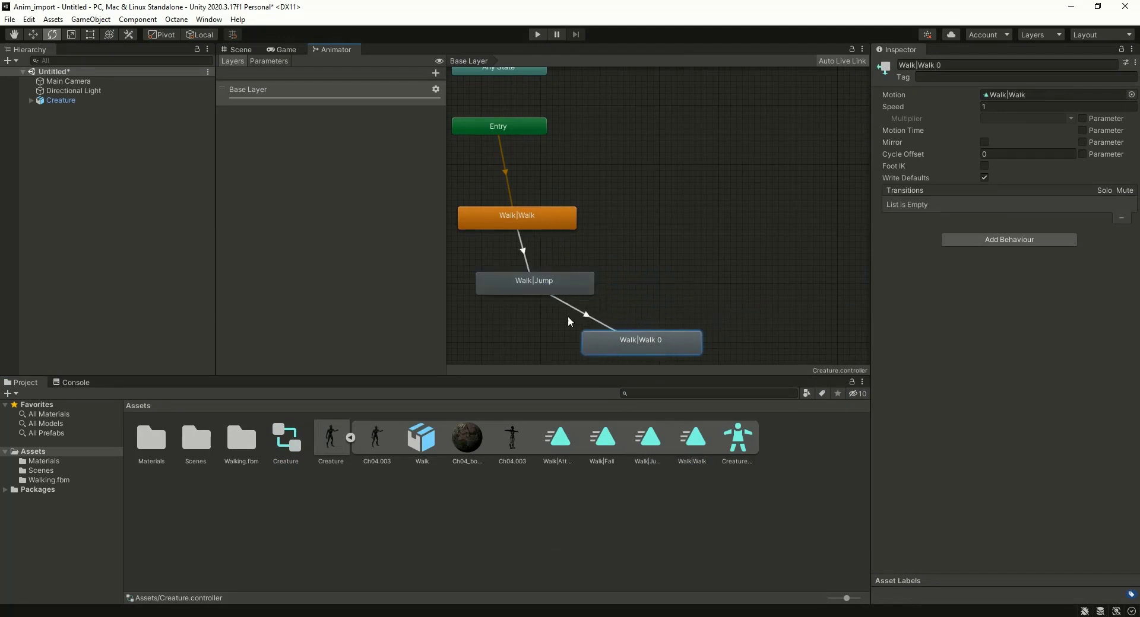
{"action": "left_click_drag", "start_coordinate": [558, 281], "coordinate": [558, 276]}
{"action": "left_click_drag", "start_coordinate": [608, 334], "coordinate": [564, 341]}
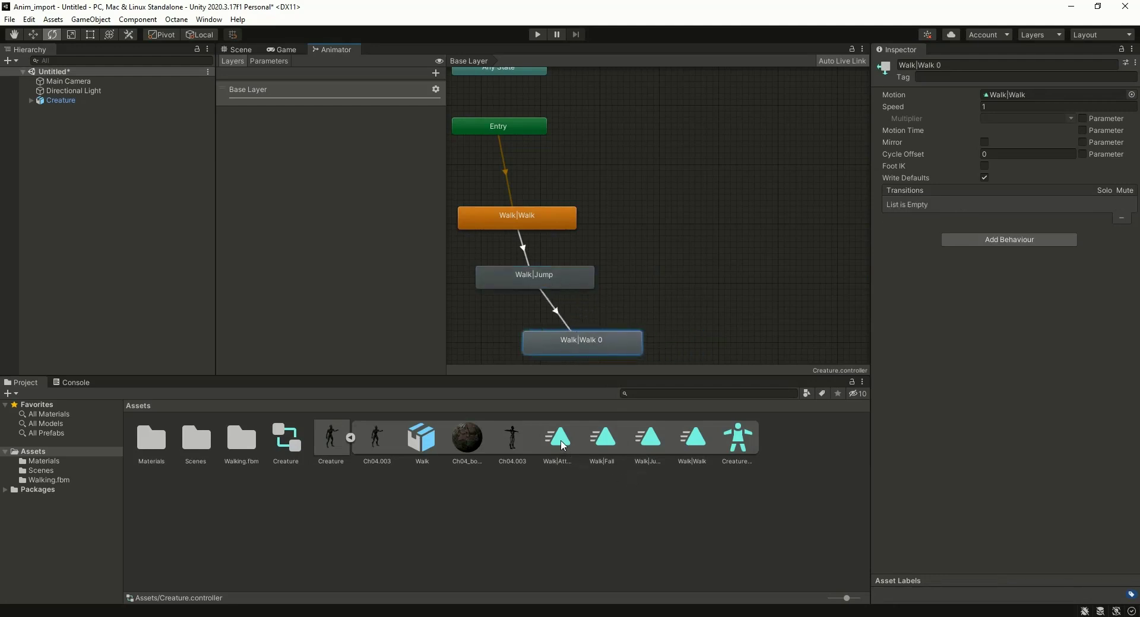
Step: Add a Walk|Attack state with a transition from Walk|Walk 0
{"action": "left_click_drag", "start_coordinate": [563, 447], "coordinate": [693, 315]}
{"action": "left_click", "coordinate": [725, 331]}
{"action": "left_click", "coordinate": [603, 347]}
{"action": "right_click", "coordinate": [600, 344]}
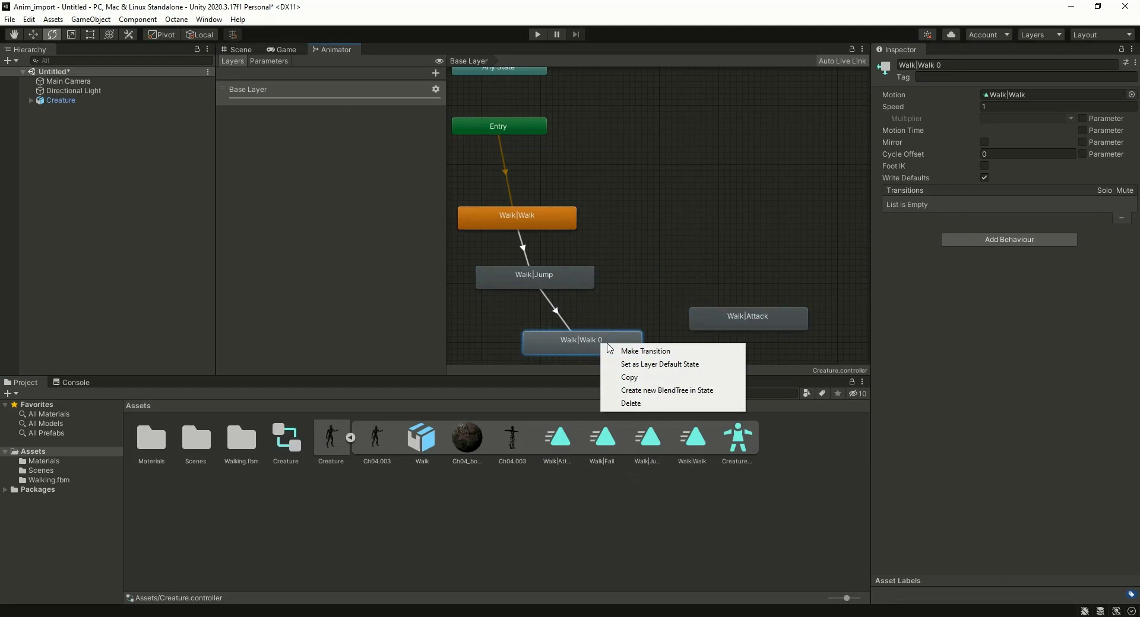
{"action": "left_click", "coordinate": [617, 351]}
{"action": "left_click", "coordinate": [750, 324]}
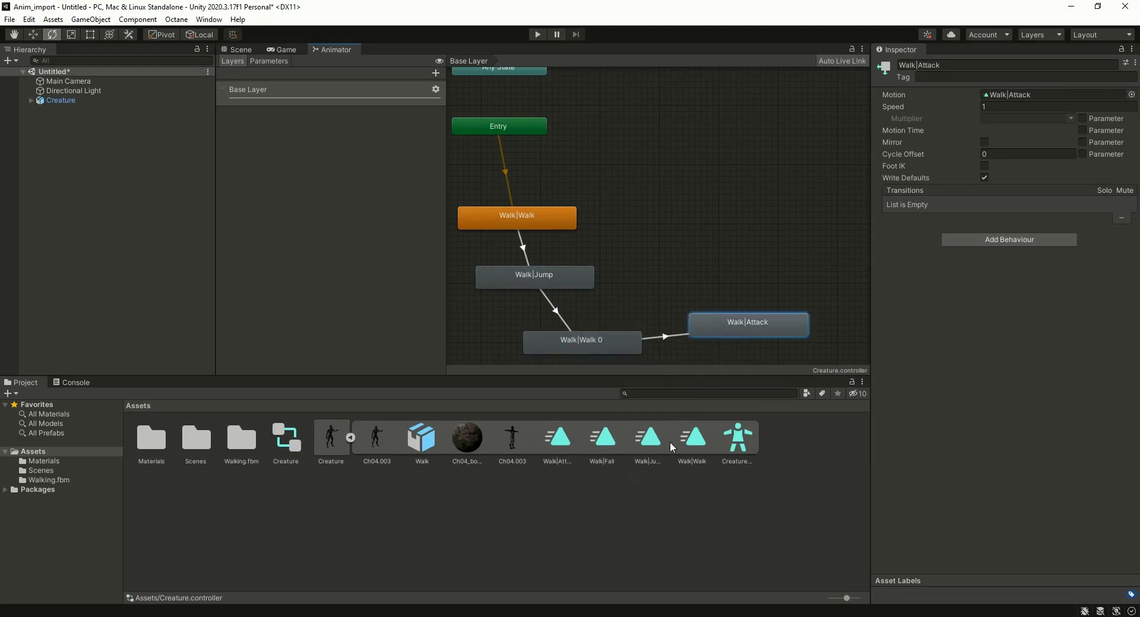
Step: Add a Walk|Walk 1 state with a transition from Walk|Attack
{"action": "left_click_drag", "start_coordinate": [694, 444], "coordinate": [744, 243]}
{"action": "left_click", "coordinate": [750, 324]}
{"action": "right_click", "coordinate": [750, 321]}
{"action": "left_click", "coordinate": [777, 326]}
{"action": "left_click", "coordinate": [739, 218]}
Step: Add a Walk|Fall state above Walk|Walk 1, linked by a transition from it
{"action": "left_click_drag", "start_coordinate": [599, 454], "coordinate": [709, 163]}
{"action": "left_click", "coordinate": [731, 237]}
{"action": "right_click", "coordinate": [732, 236]}
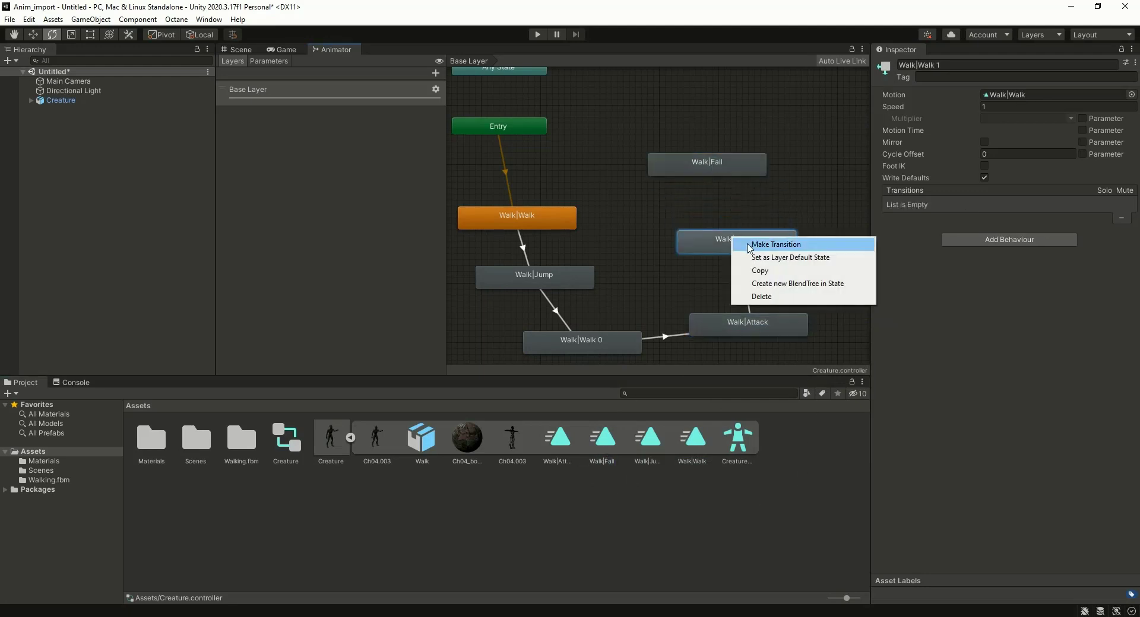
{"action": "left_click", "coordinate": [759, 242]}
{"action": "left_click", "coordinate": [722, 166]}
{"action": "left_click_drag", "start_coordinate": [715, 166], "coordinate": [726, 179]}
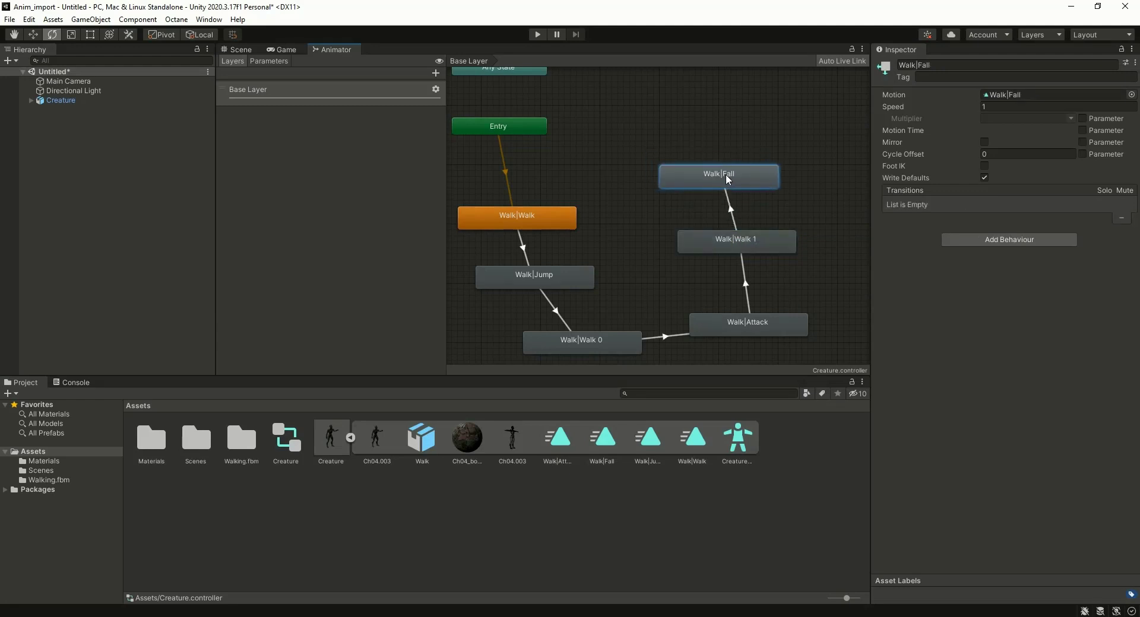
Step: Play the scene and orbit the Scene view to watch the Creature end collapsed after Walk|Fall
{"action": "left_click", "coordinate": [539, 34]}
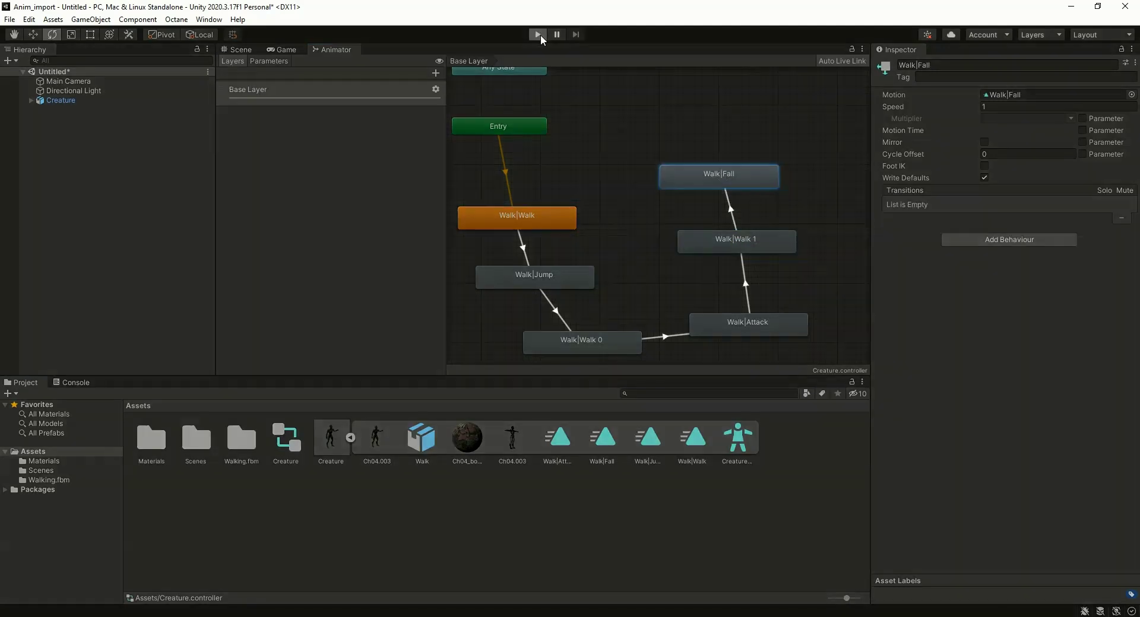
{"action": "left_click", "coordinate": [239, 49]}
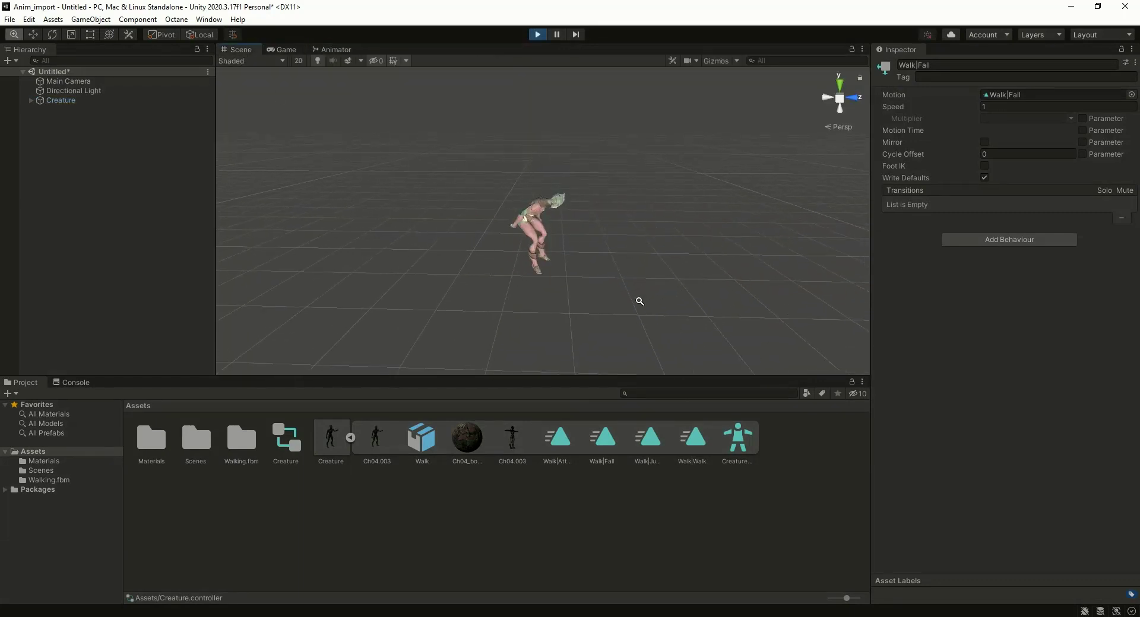
{"action": "left_click_drag", "start_coordinate": [686, 339], "coordinate": [700, 361], "text": "alt"}
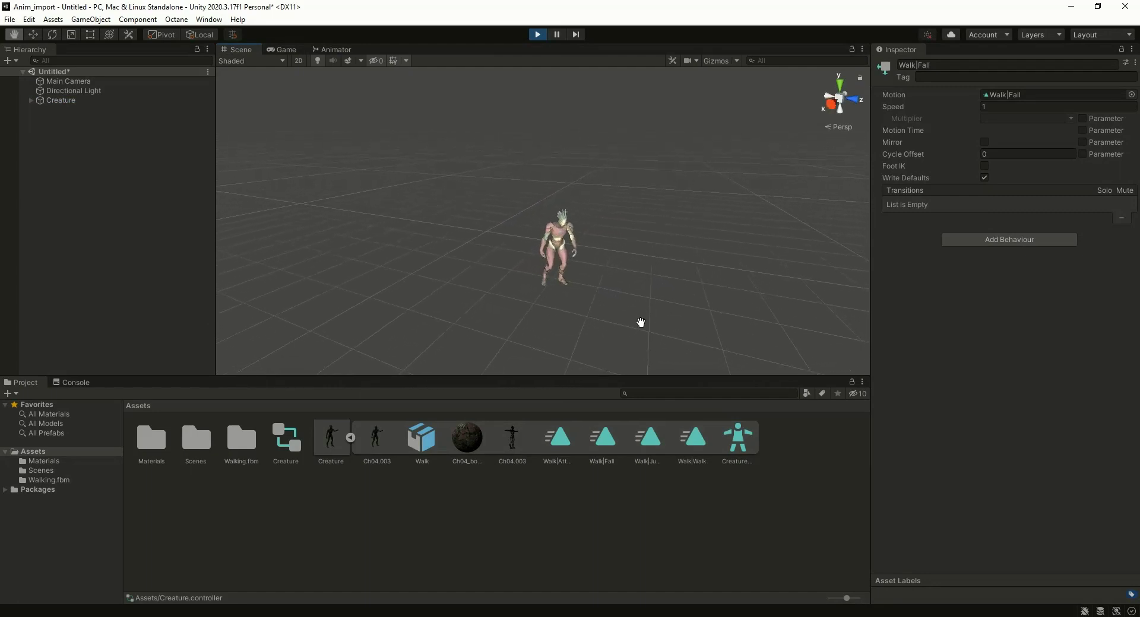
{"action": "key", "text": "alt"}
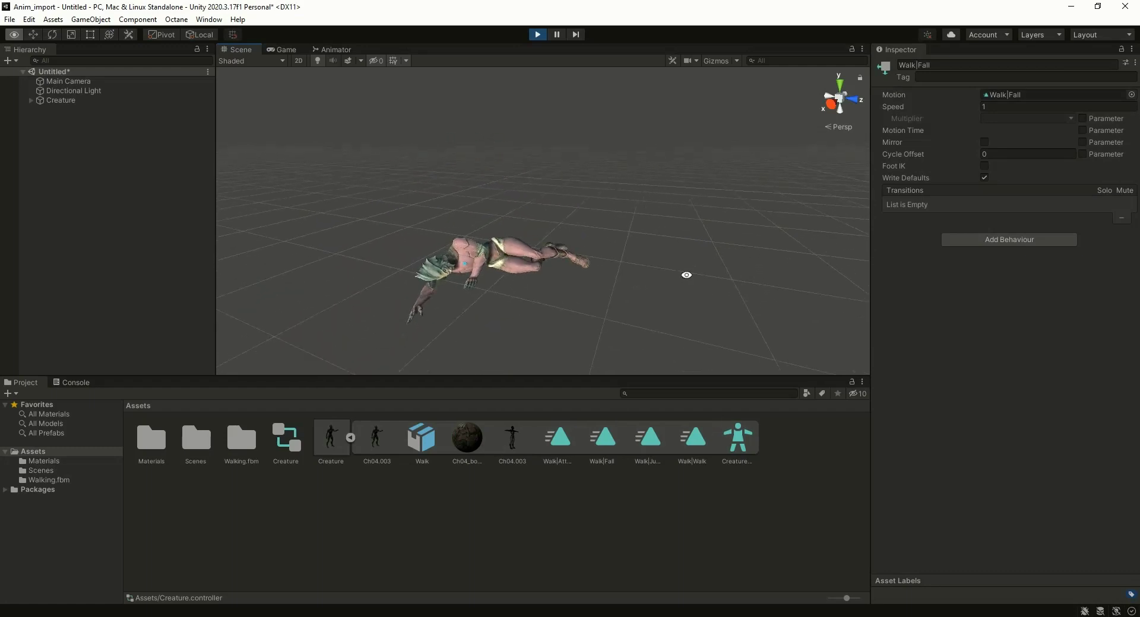
{"action": "left_click_drag", "start_coordinate": [686, 275], "coordinate": [682, 303], "text": "alt"}
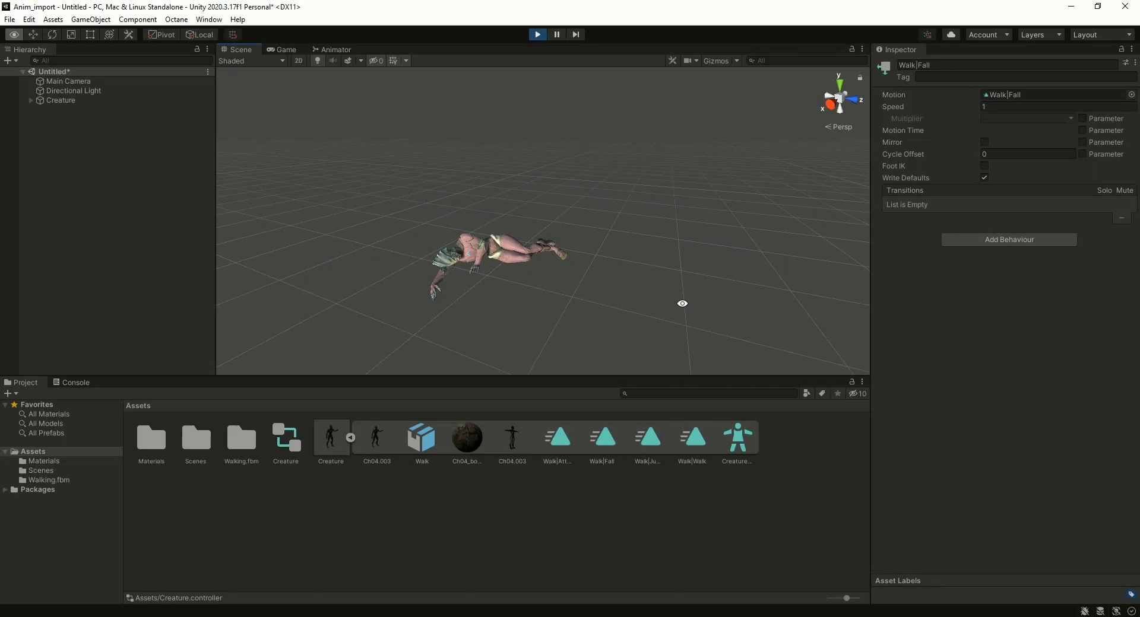
{"action": "key", "text": "e"}
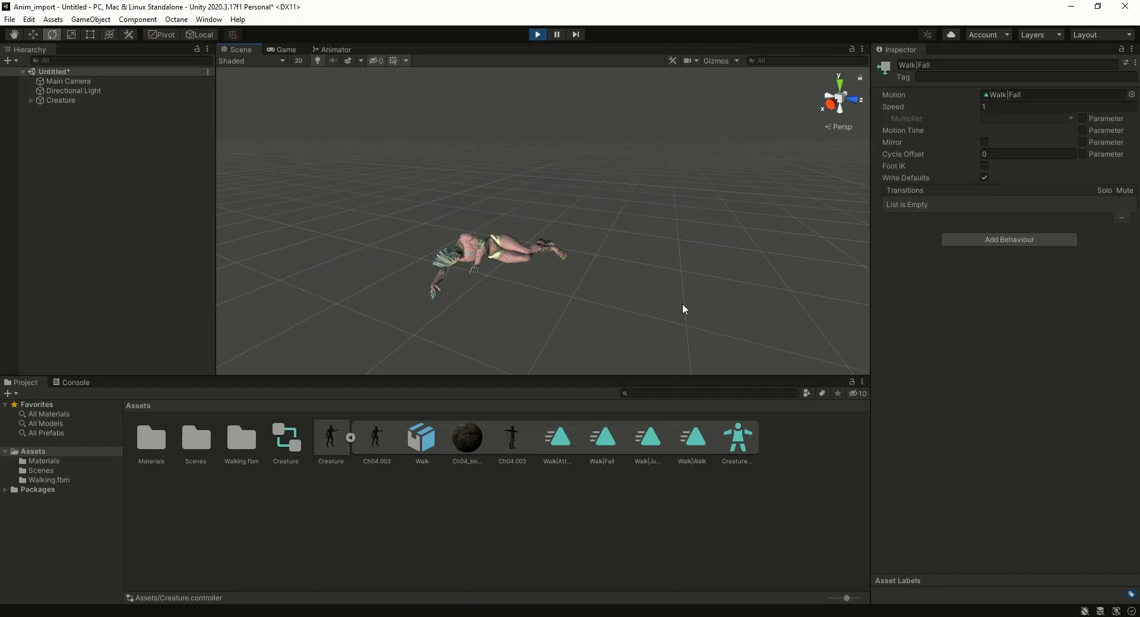